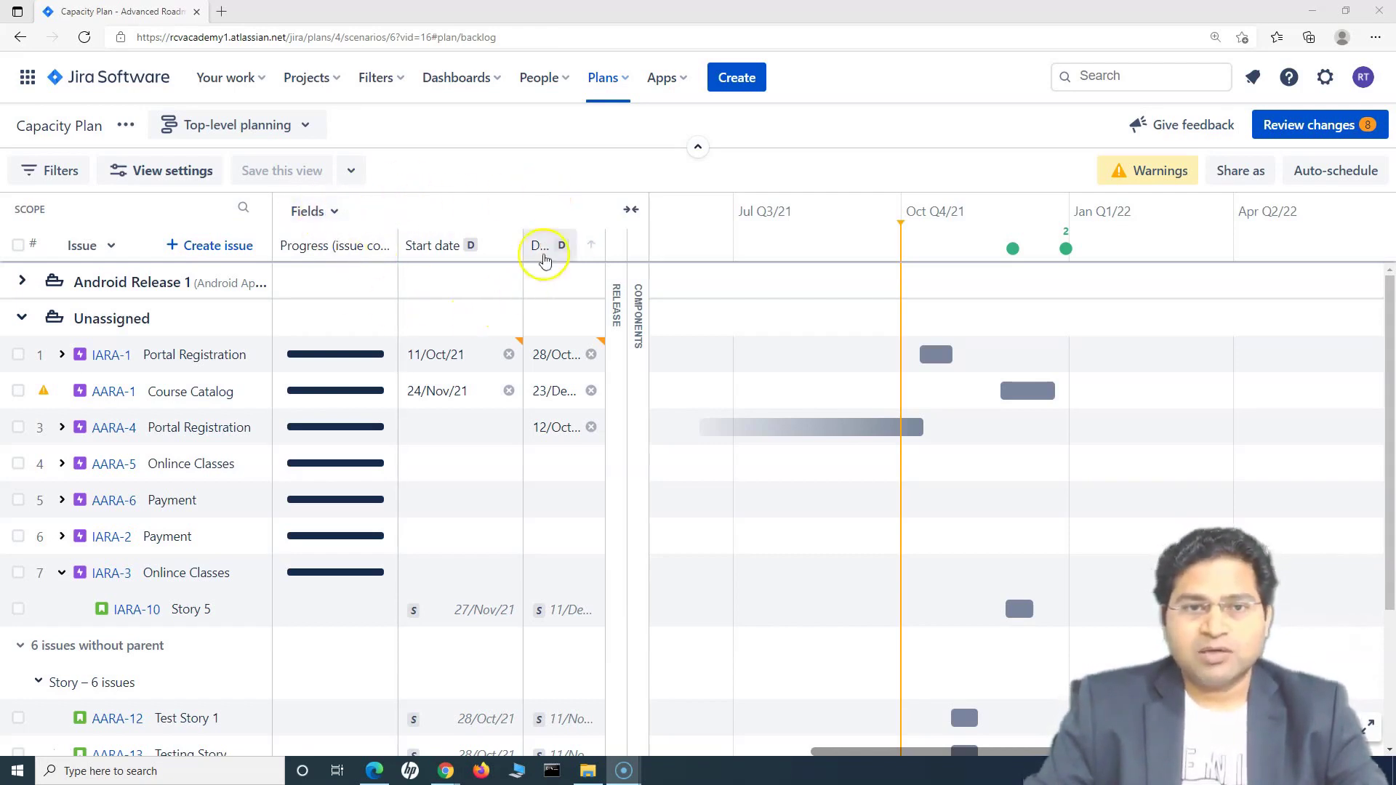
# Step: Collapse the Progress, Start date, Due date and Release columns to narrow strips
pyautogui.click(339, 251)
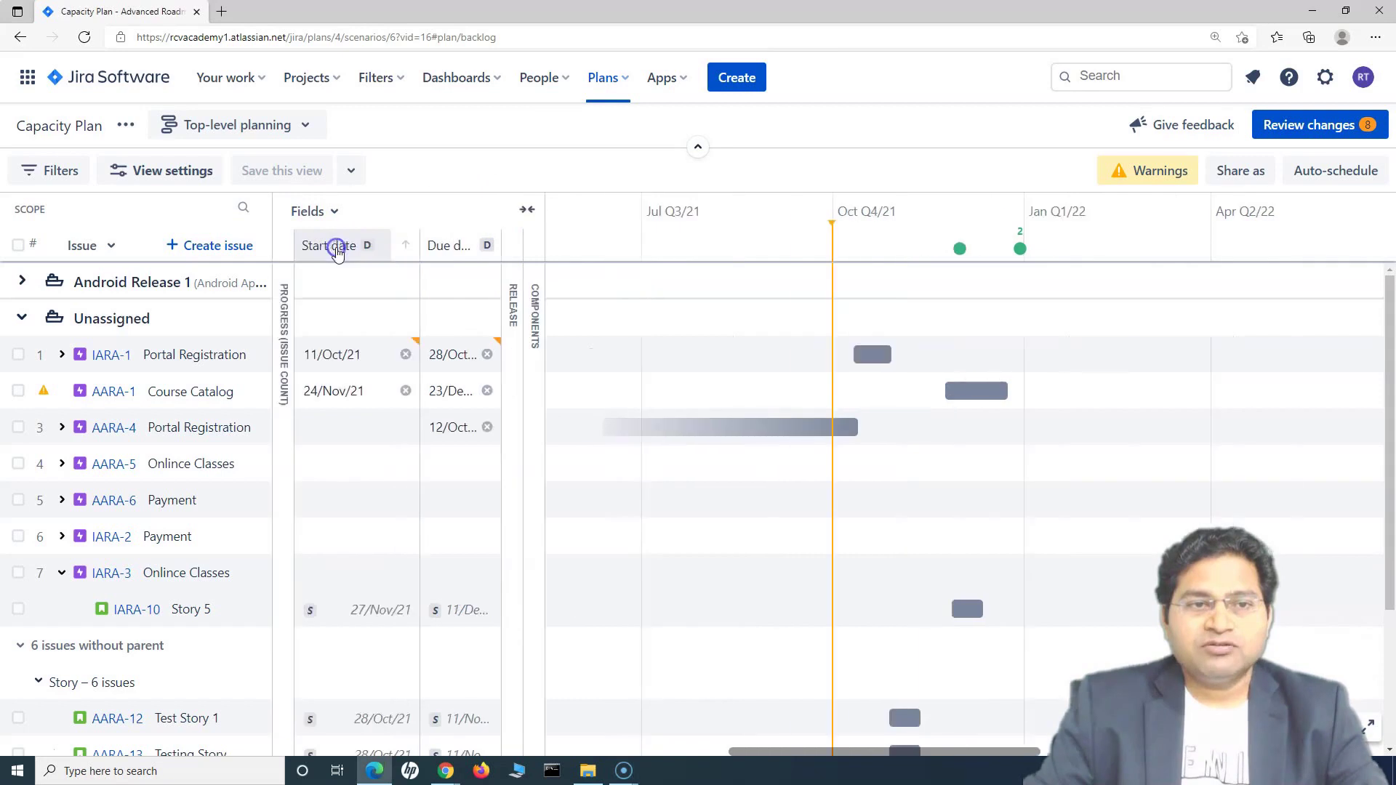
pyautogui.click(338, 251)
pyautogui.click(339, 251)
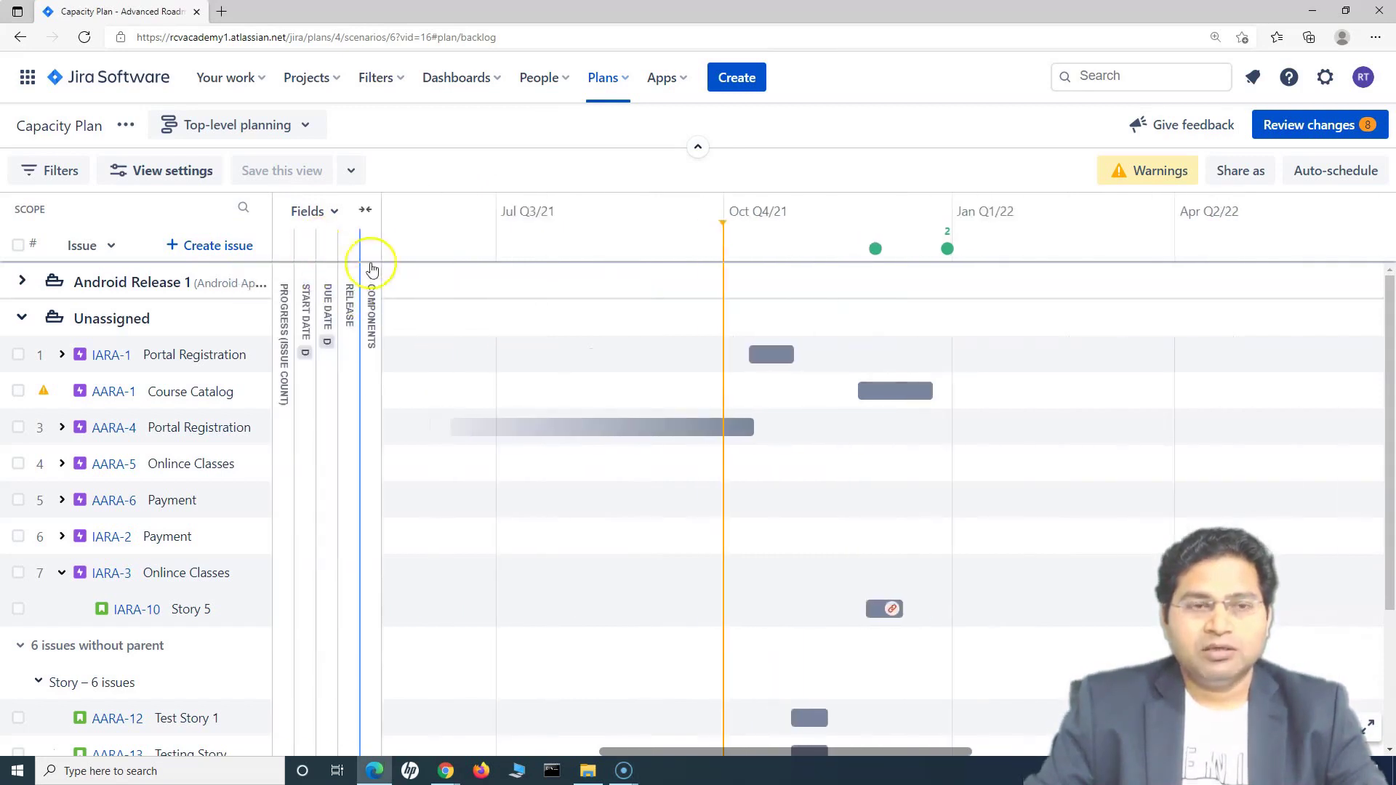
pyautogui.click(349, 249)
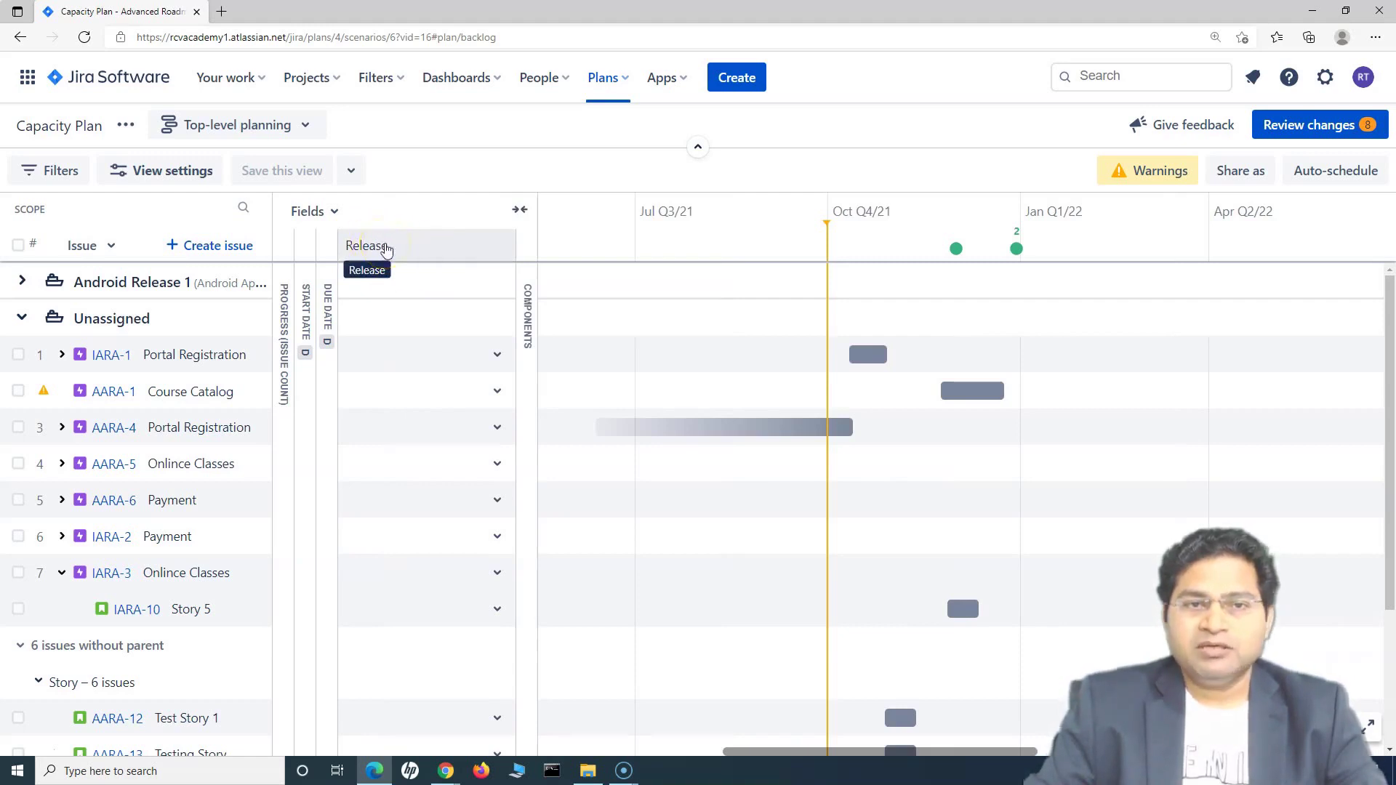
pyautogui.click(385, 244)
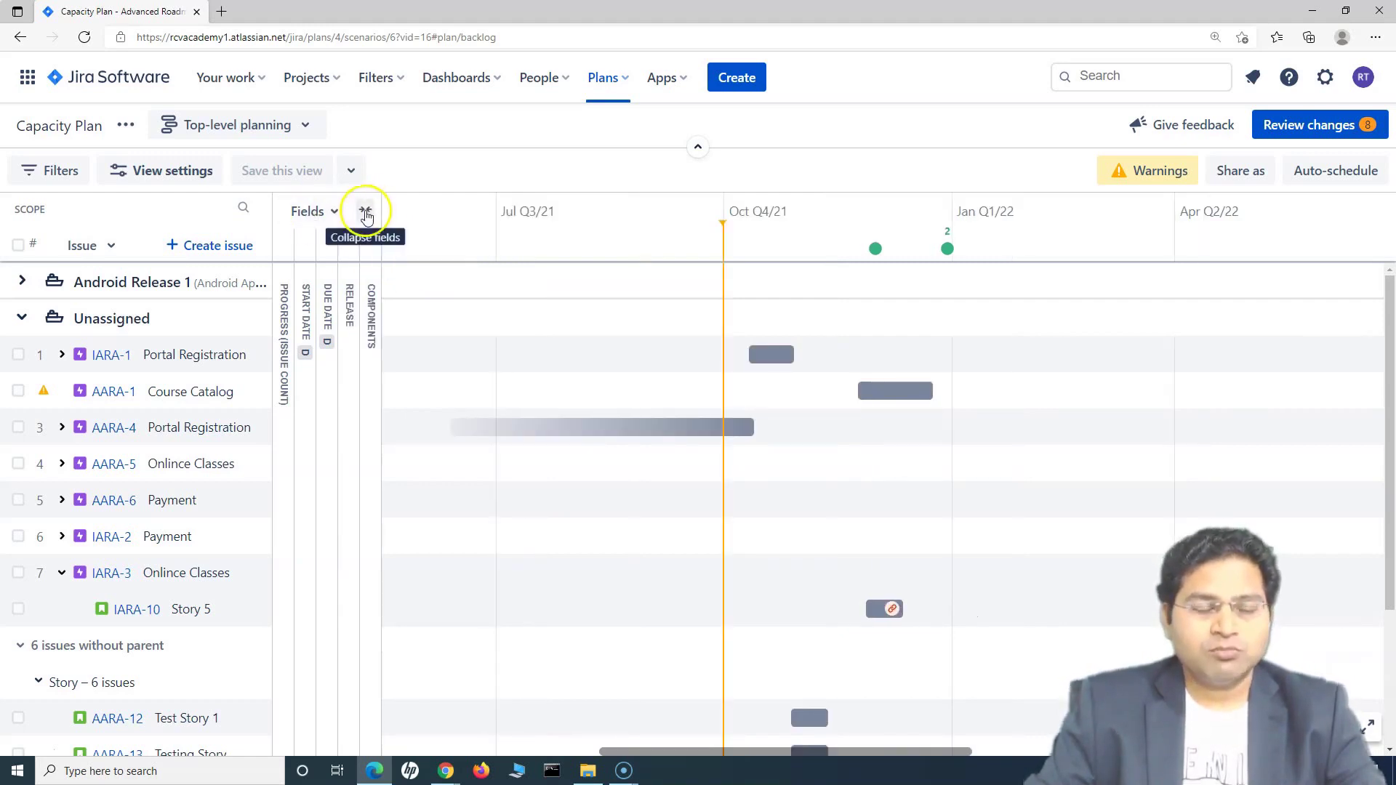
# Step: Fold the fields panel away, restore it, and open the Fields dropdown
pyautogui.click(365, 212)
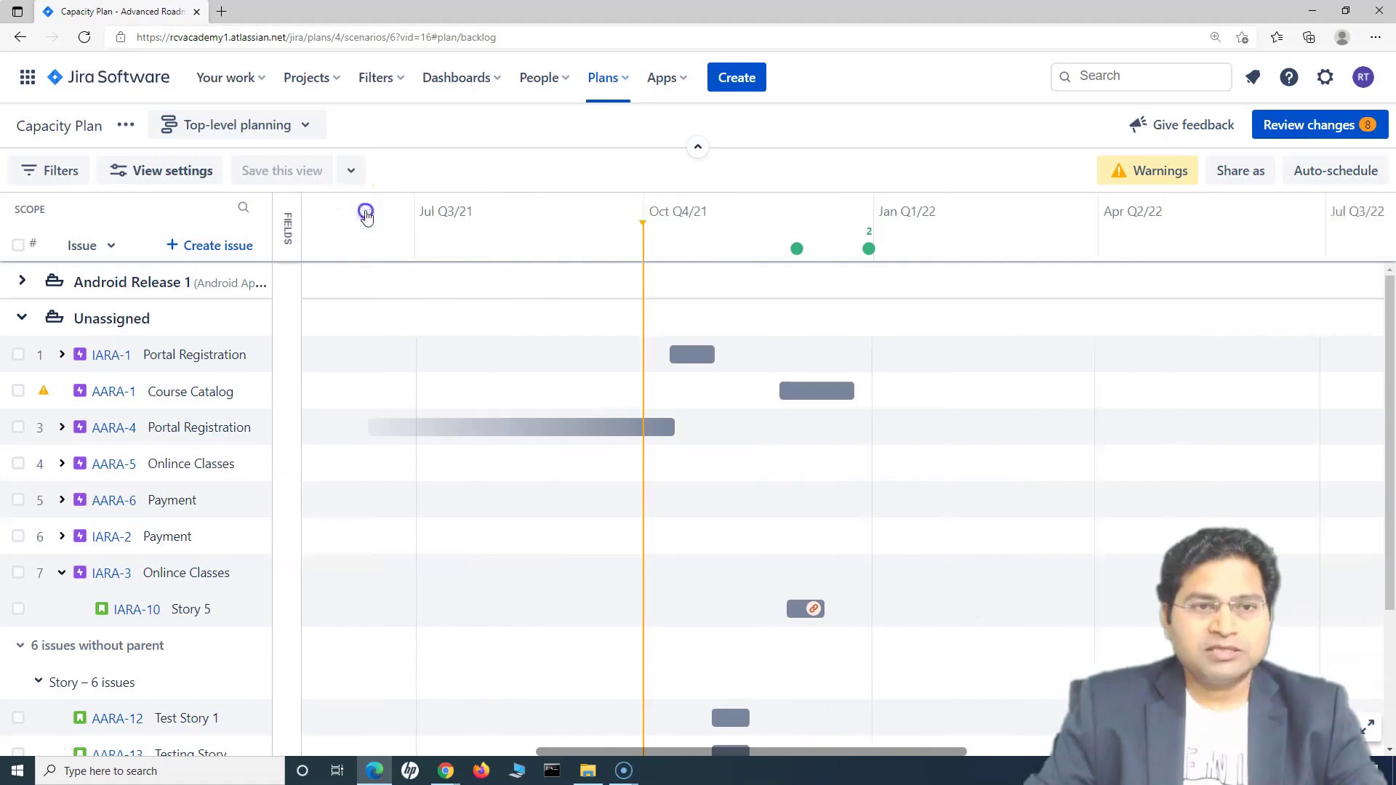
pyautogui.click(284, 226)
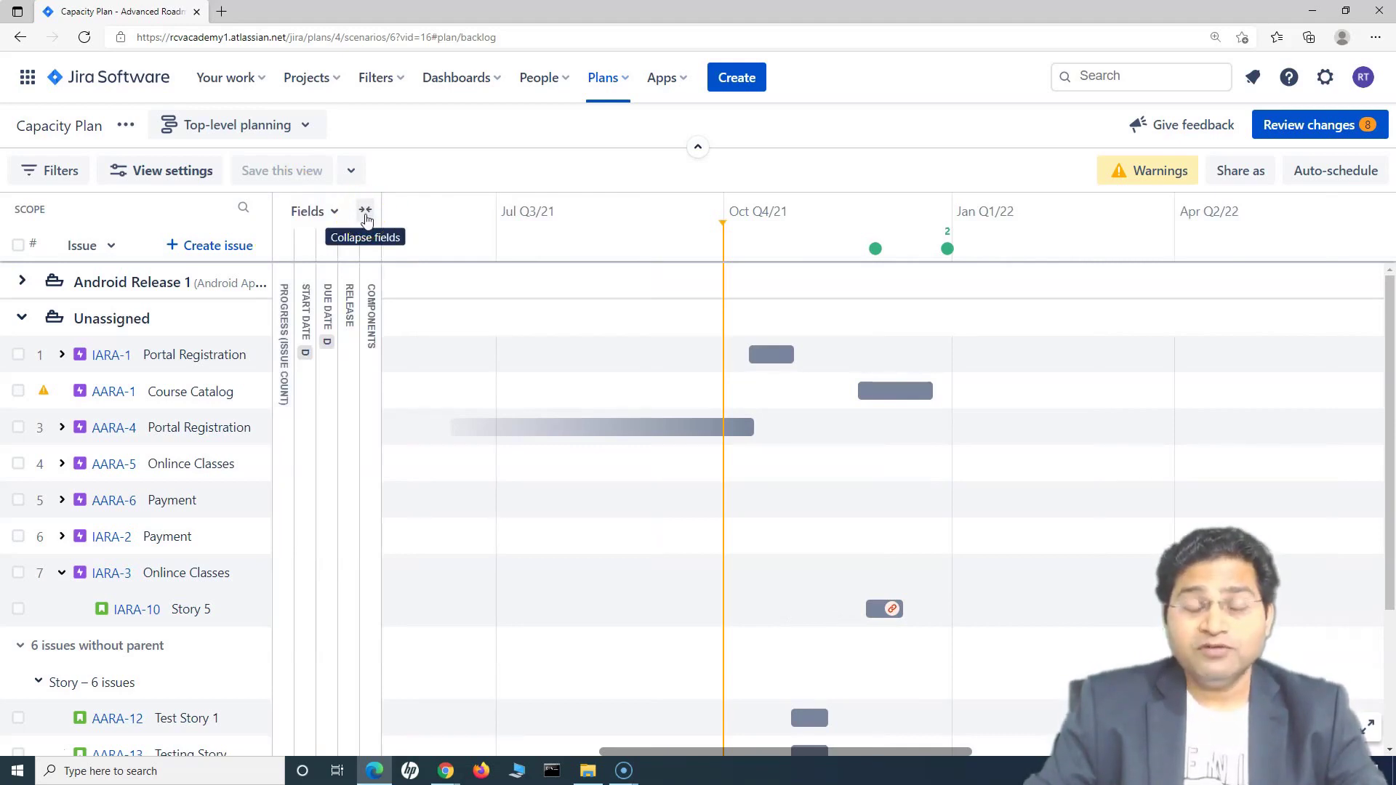
pyautogui.click(334, 215)
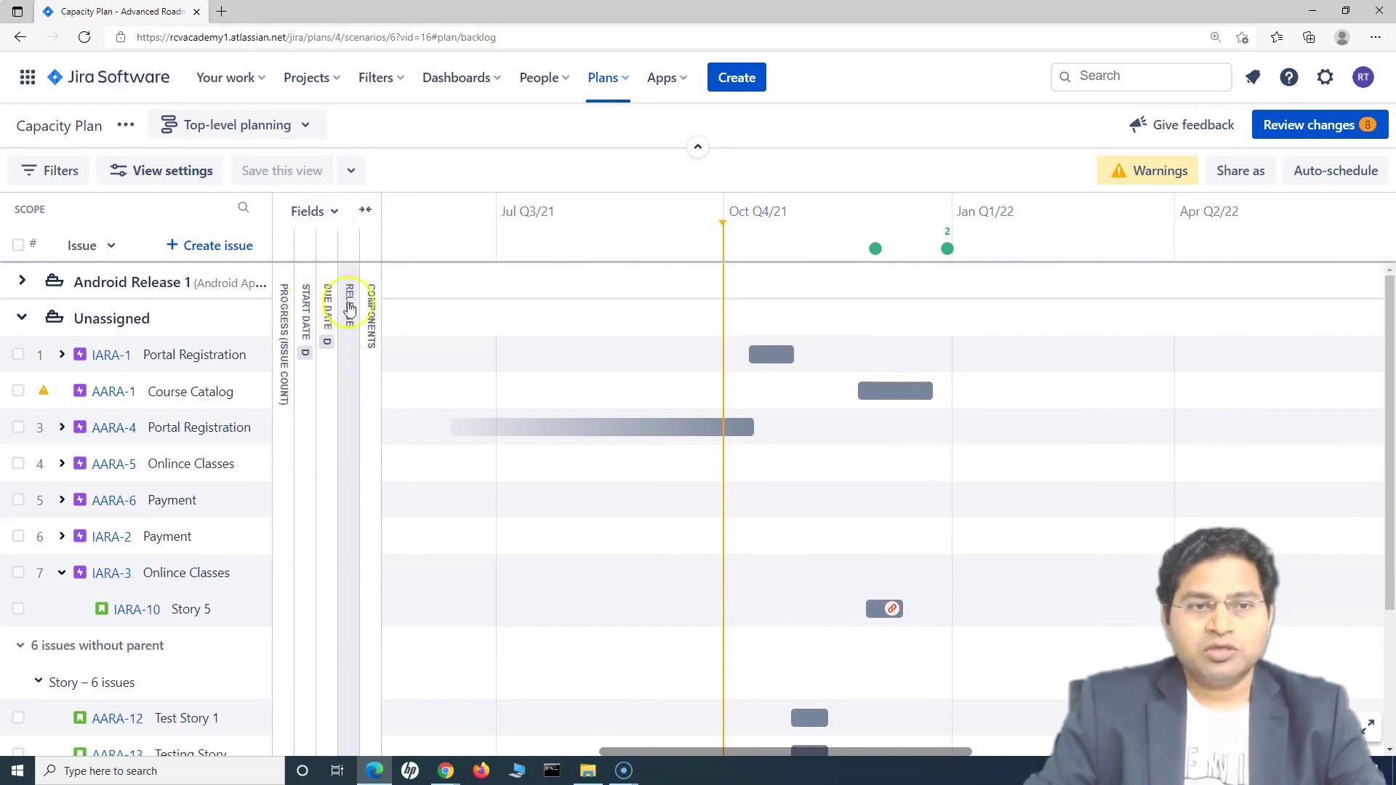
# Step: Remove the Release field and add Dependencies, placed directly after Progress
pyautogui.click(337, 214)
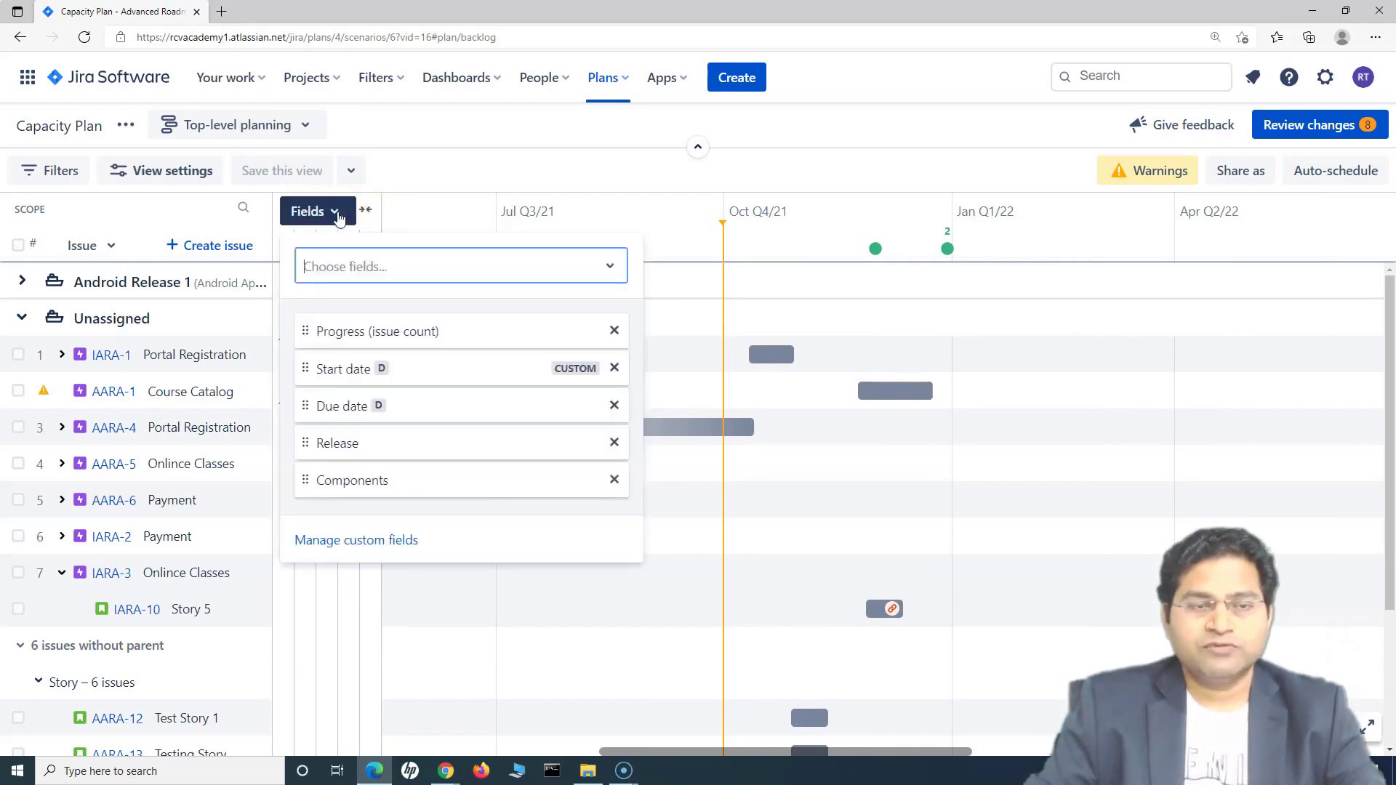
pyautogui.click(614, 445)
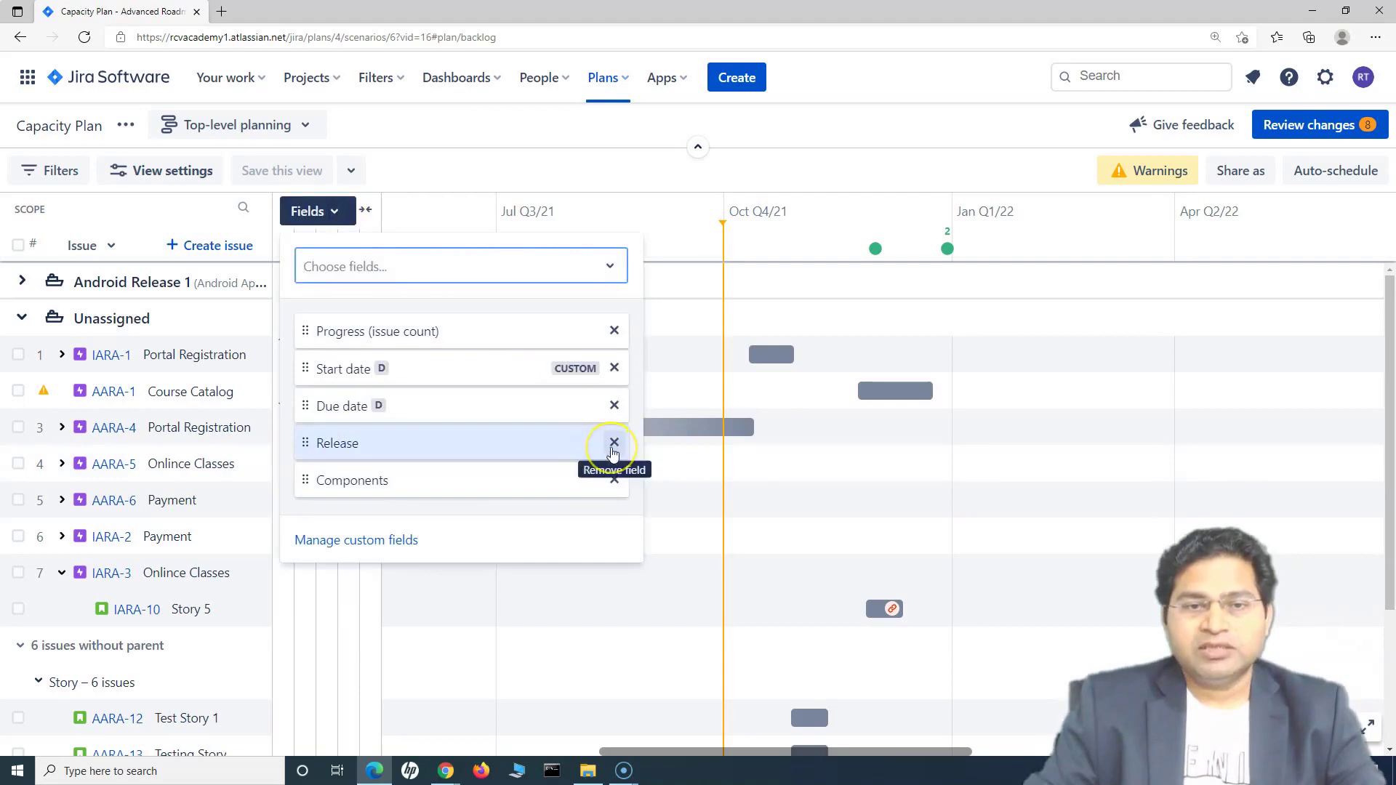
pyautogui.click(356, 270)
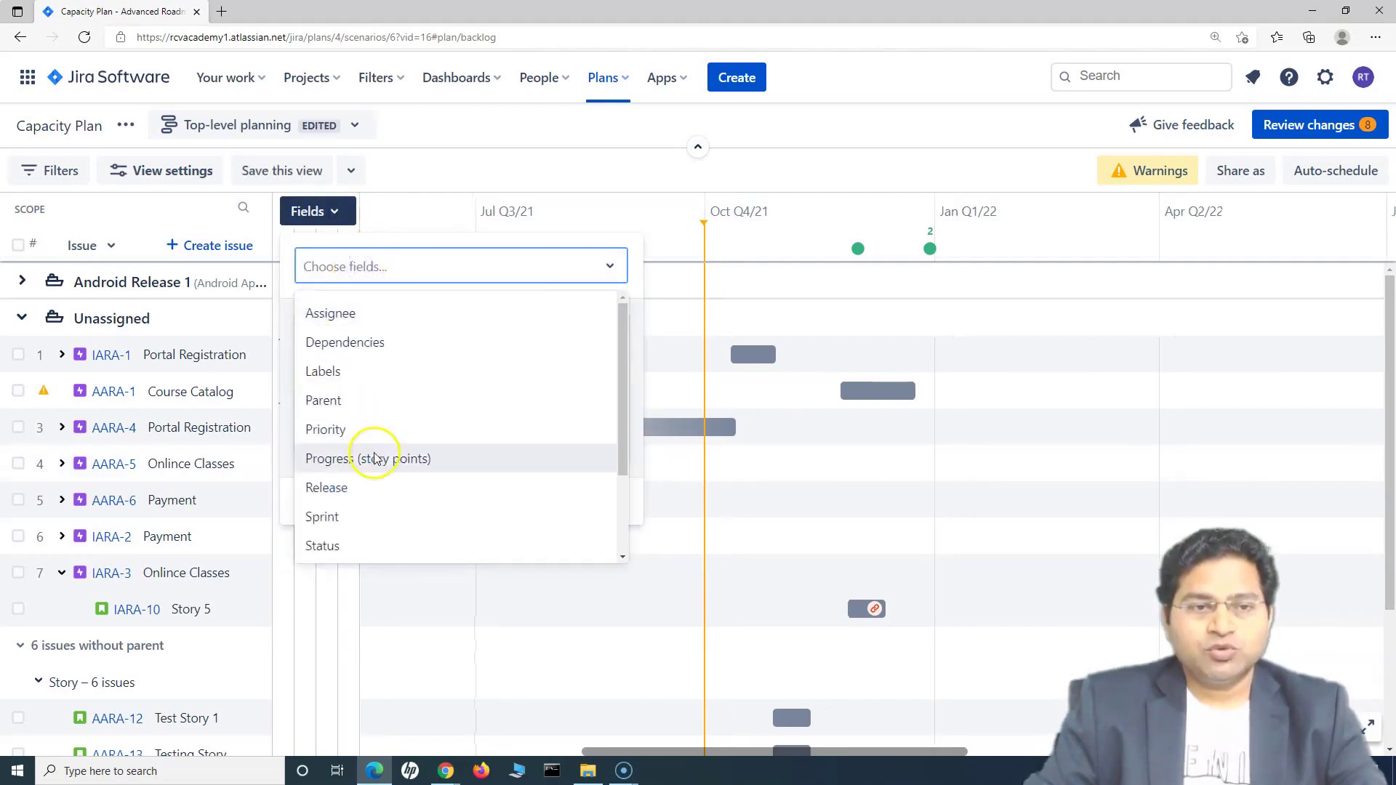
pyautogui.scroll(-2, 384, 500)
pyautogui.scroll(2, 399, 536)
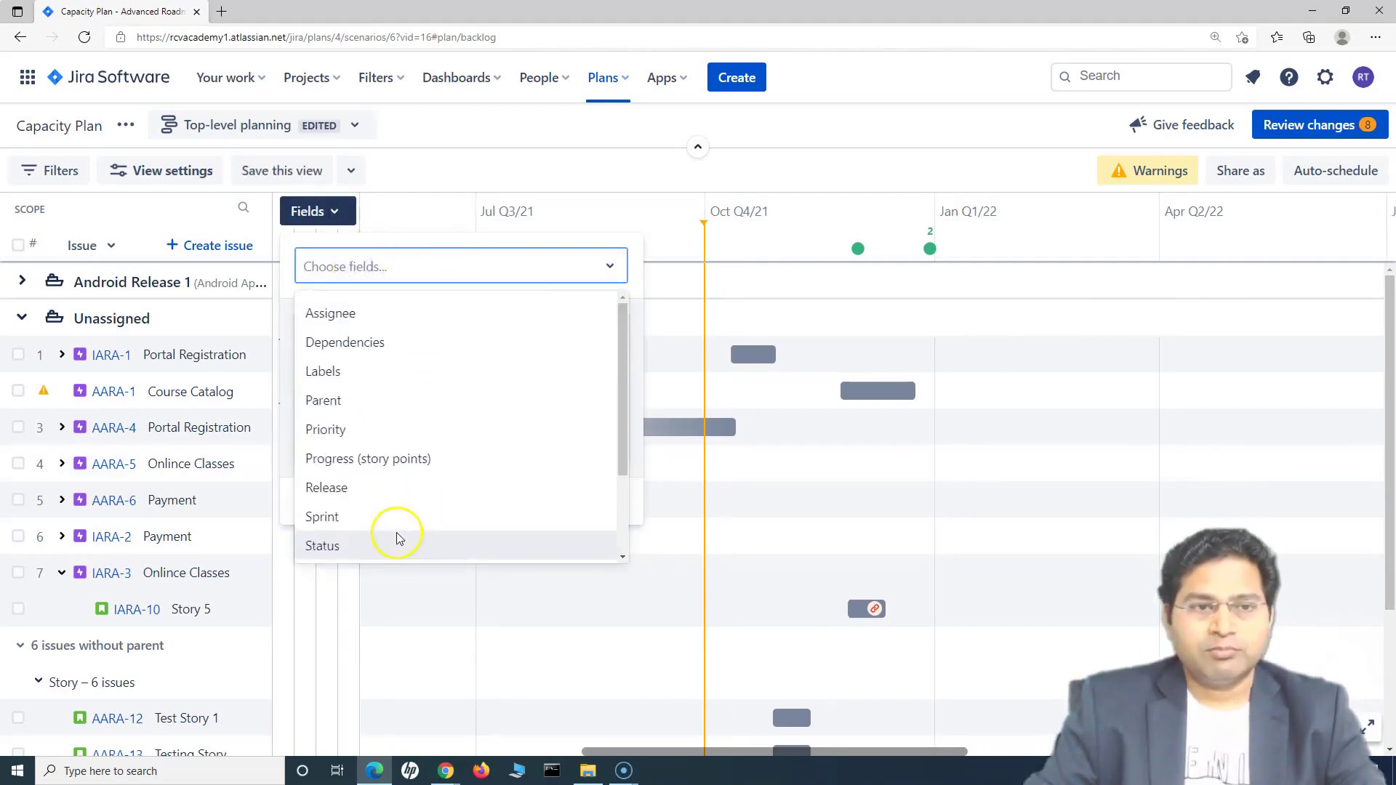
pyautogui.click(358, 344)
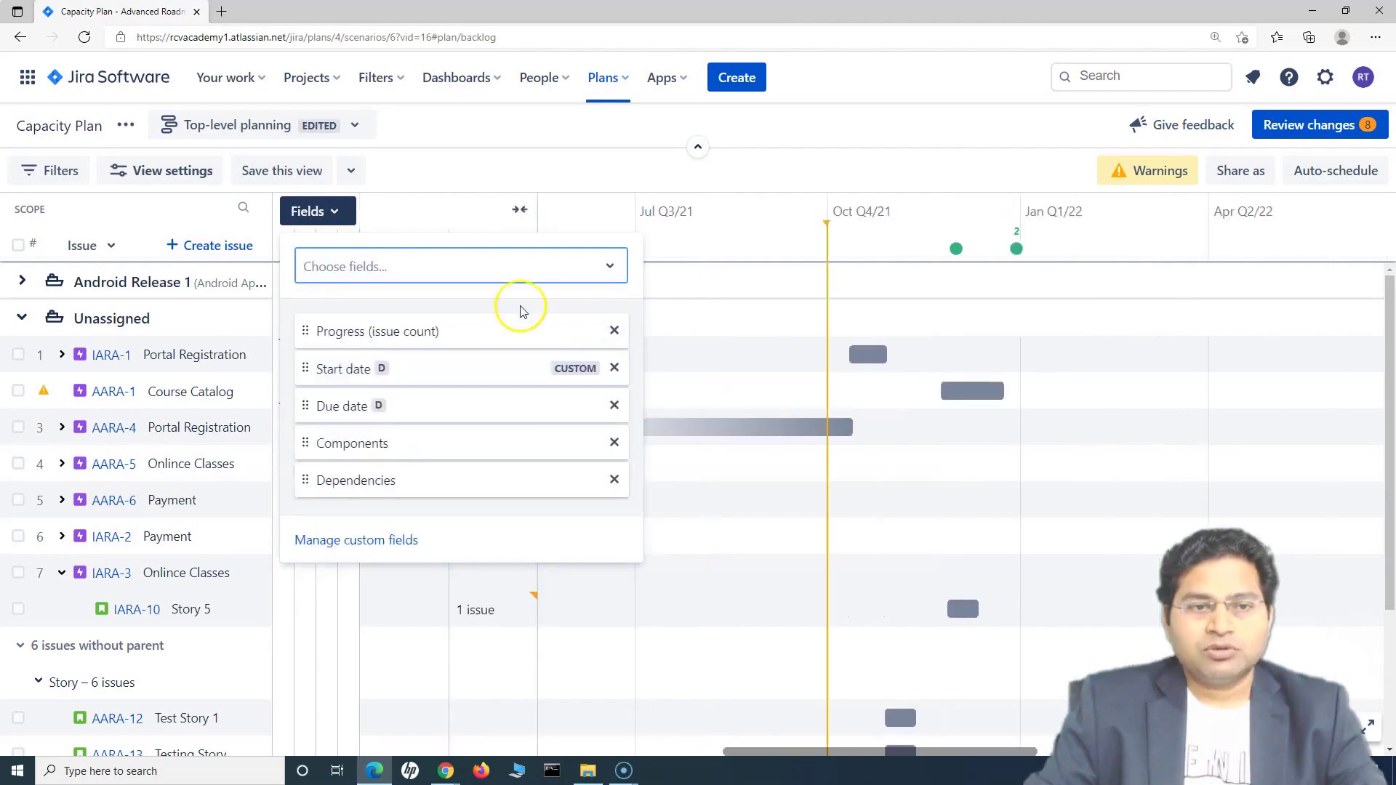
pyautogui.moveTo(337, 480); pyautogui.dragTo(352, 368)
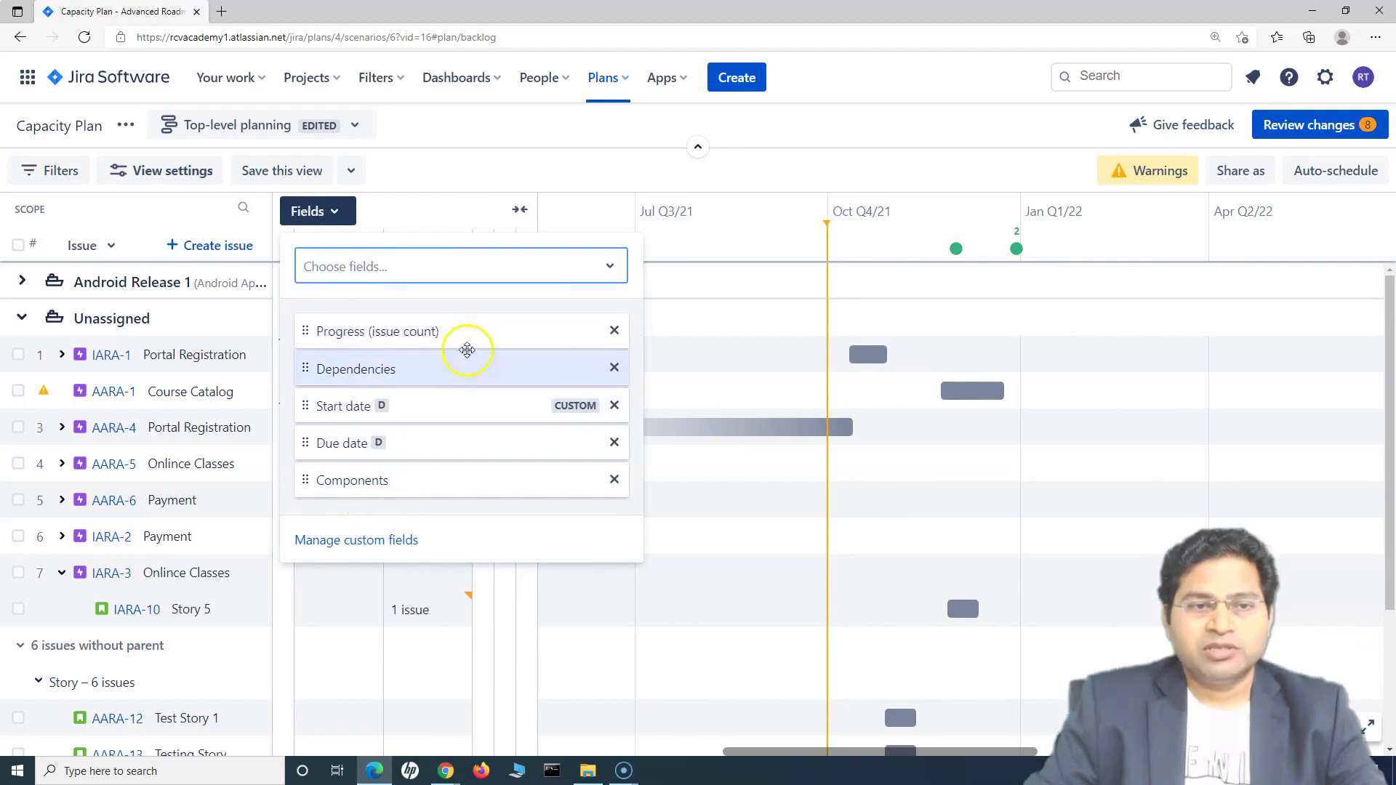
pyautogui.click(561, 227)
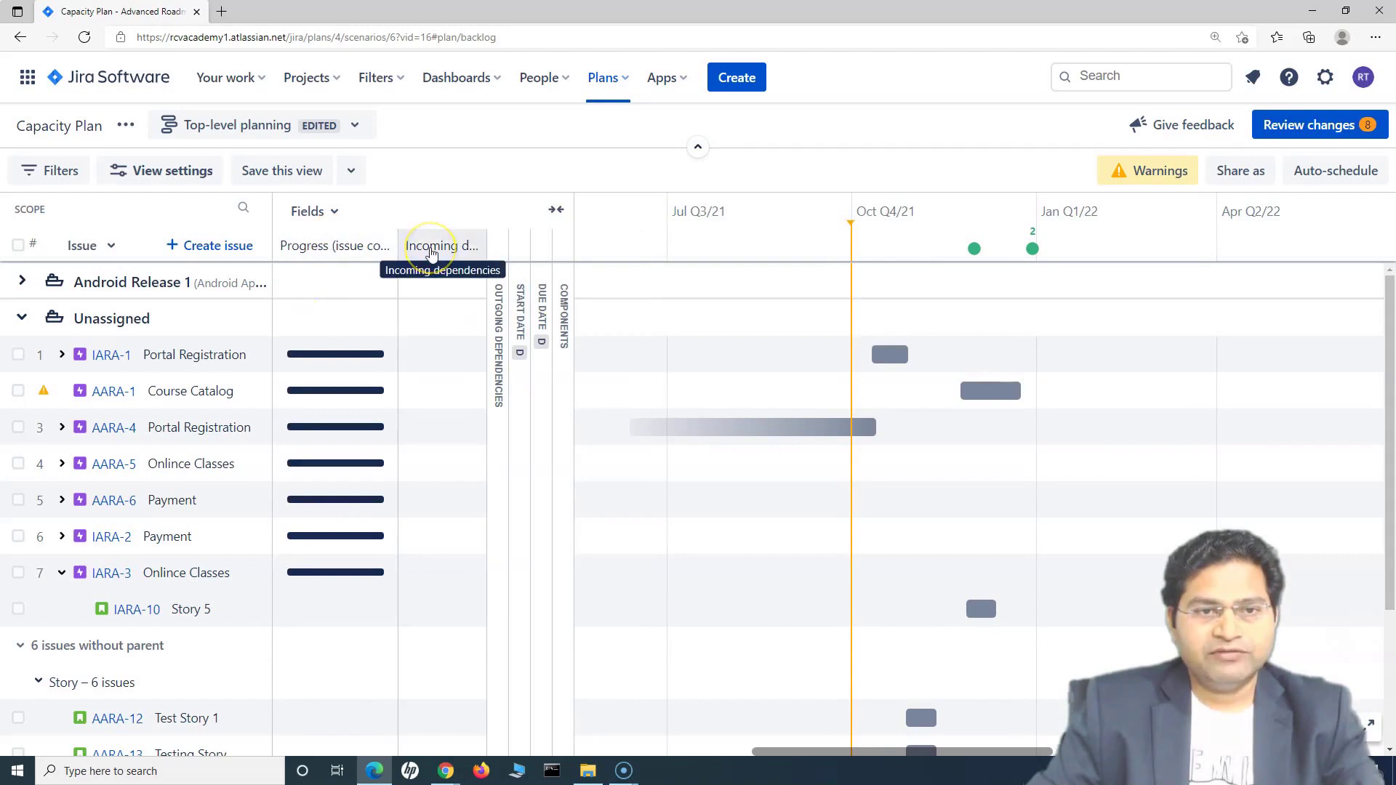
# Step: Expand Outgoing dependencies, widen Incoming dependencies, then collapse the fields panel
pyautogui.click(496, 251)
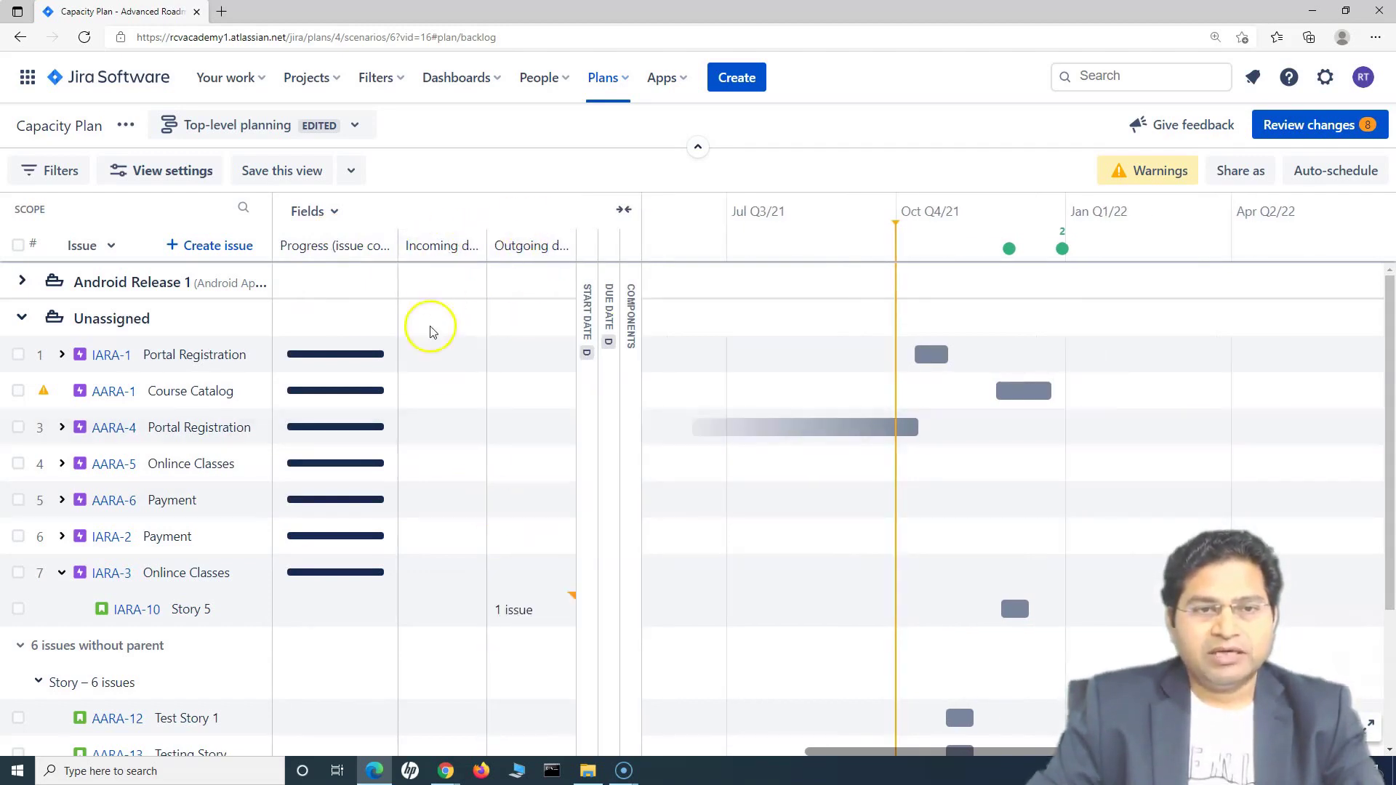
pyautogui.click(447, 250)
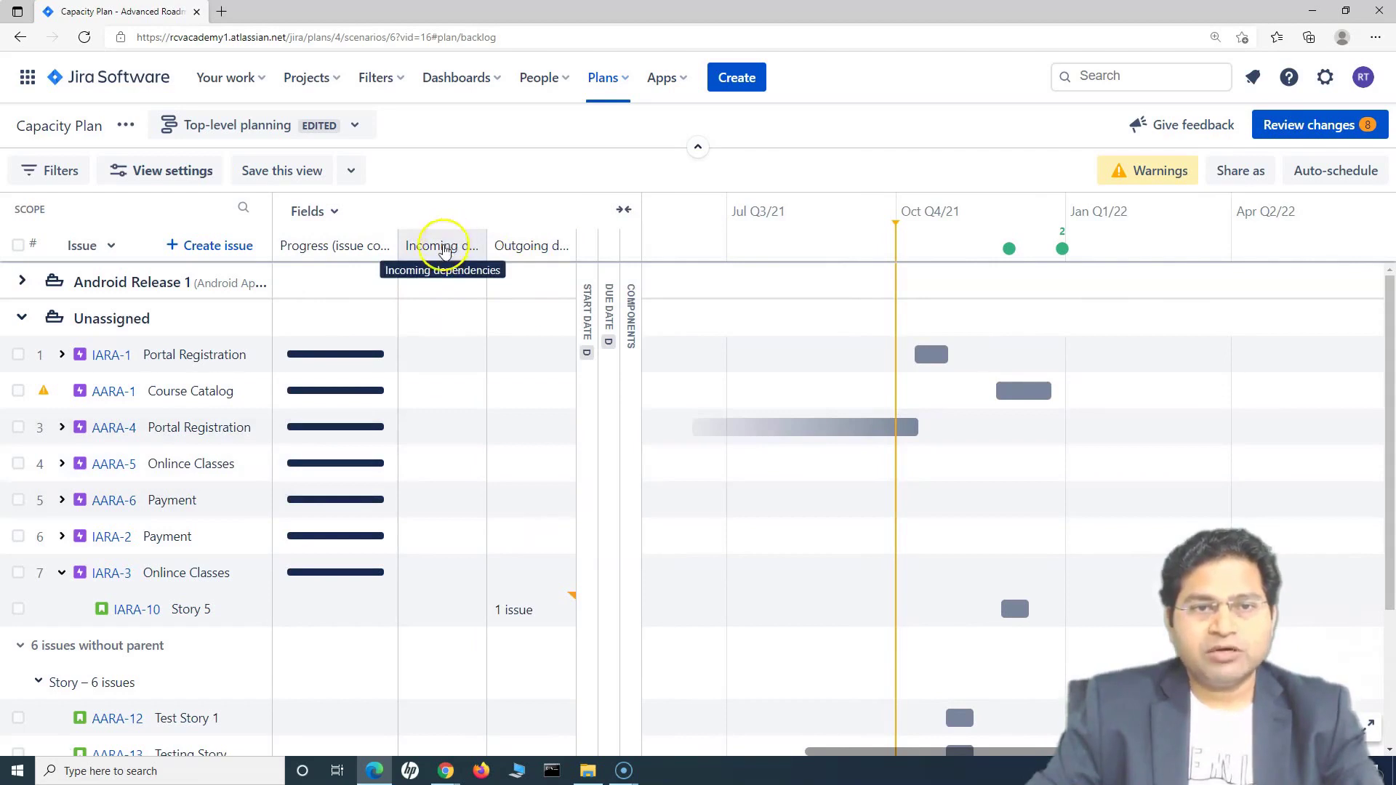
pyautogui.moveTo(444, 248)
pyautogui.mouseDown()
pyautogui.moveTo(608, 245)
pyautogui.moveTo(455, 246)
pyautogui.mouseUp()
pyautogui.click(615, 210)
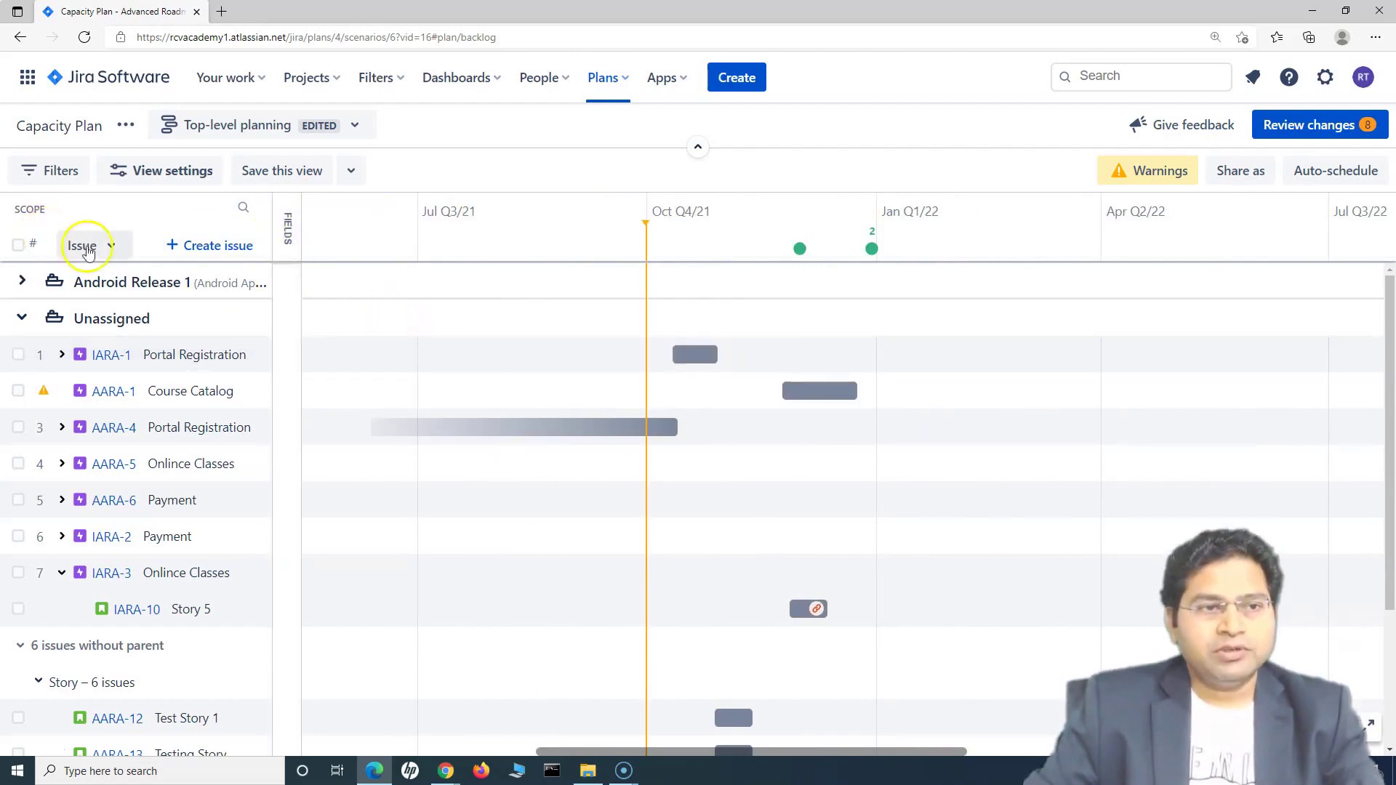
# Step: Expand all issues, collapse Android Release 1 and Unassigned, then open the scope search
pyautogui.click(120, 246)
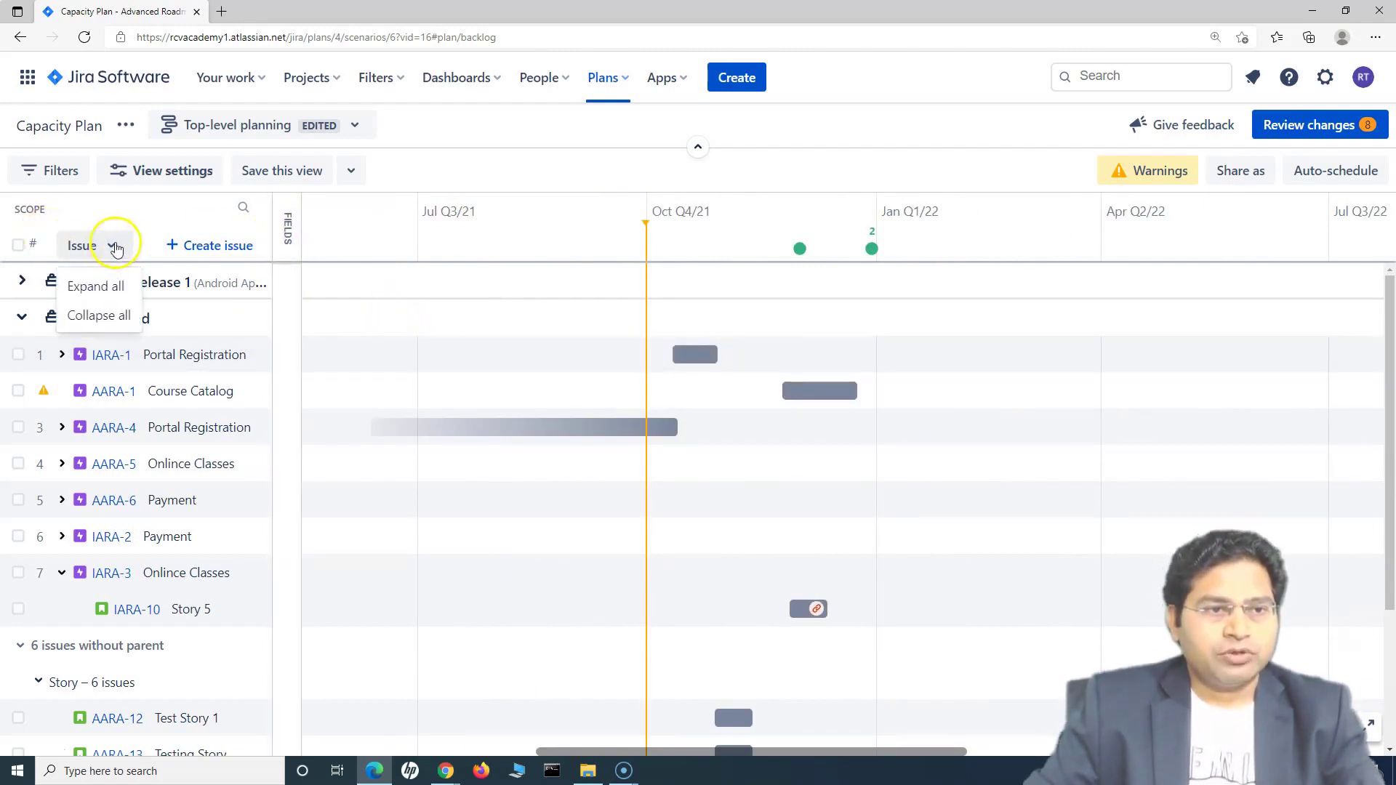
pyautogui.click(95, 287)
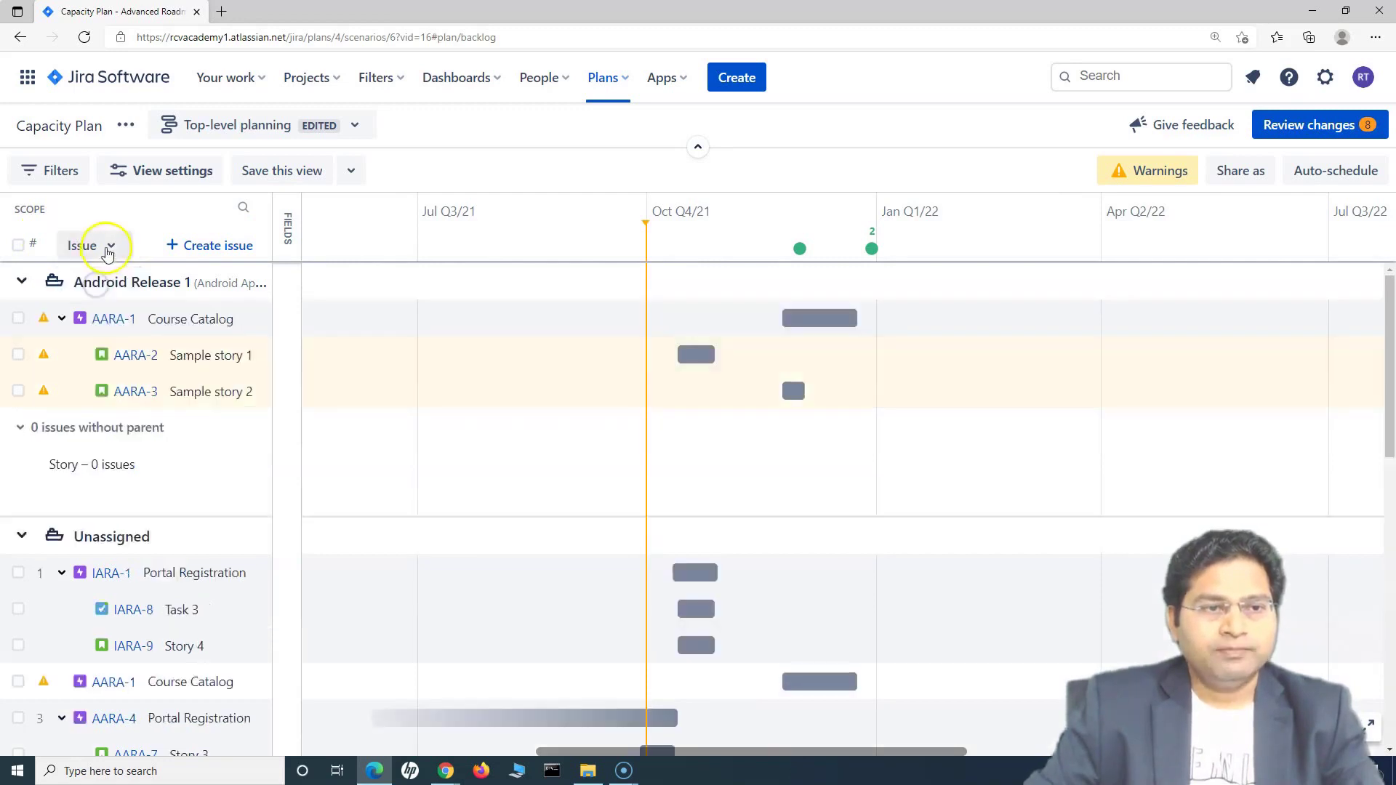
pyautogui.click(104, 245)
pyautogui.click(101, 315)
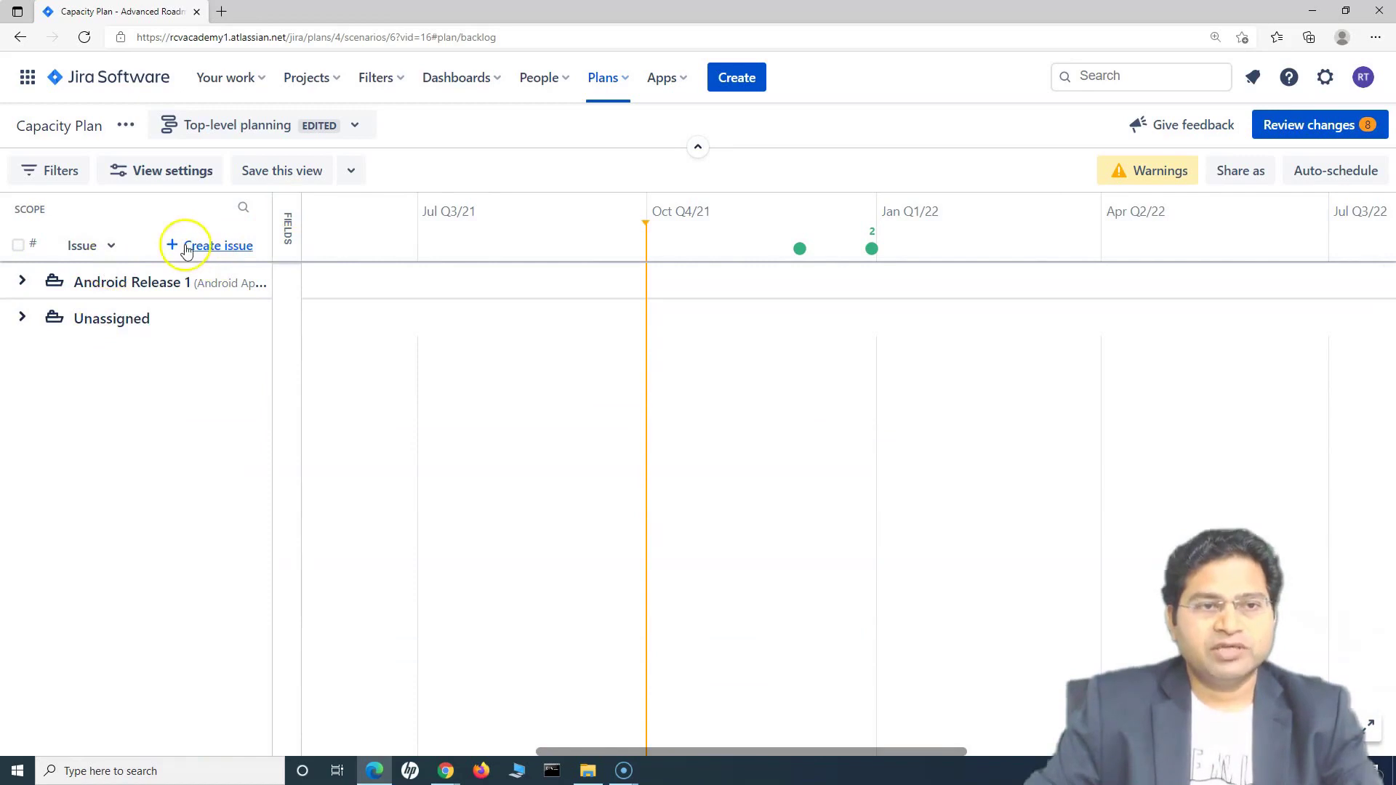
pyautogui.click(245, 209)
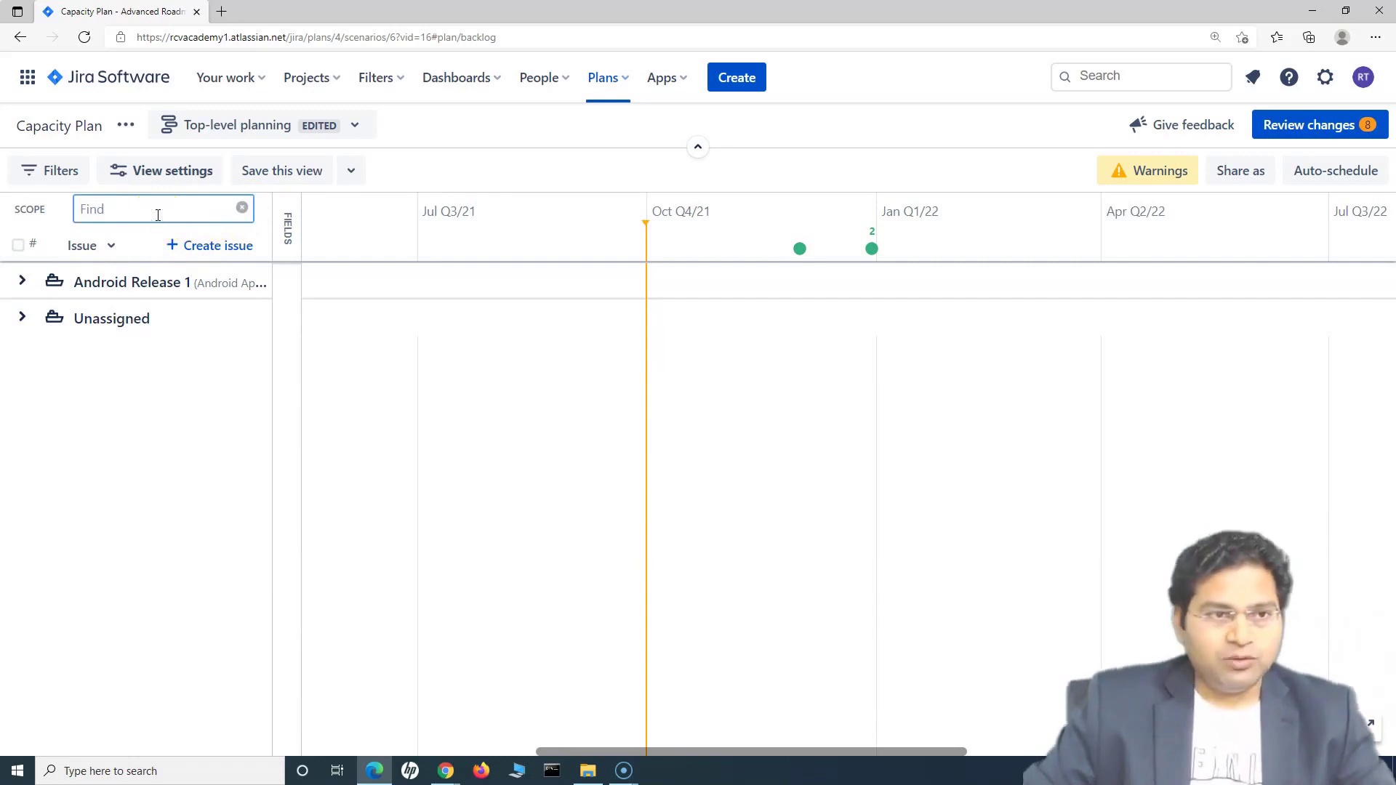
# Step: Expand Android Release 1 and search the scope for AARA-1
pyautogui.click(22, 280)
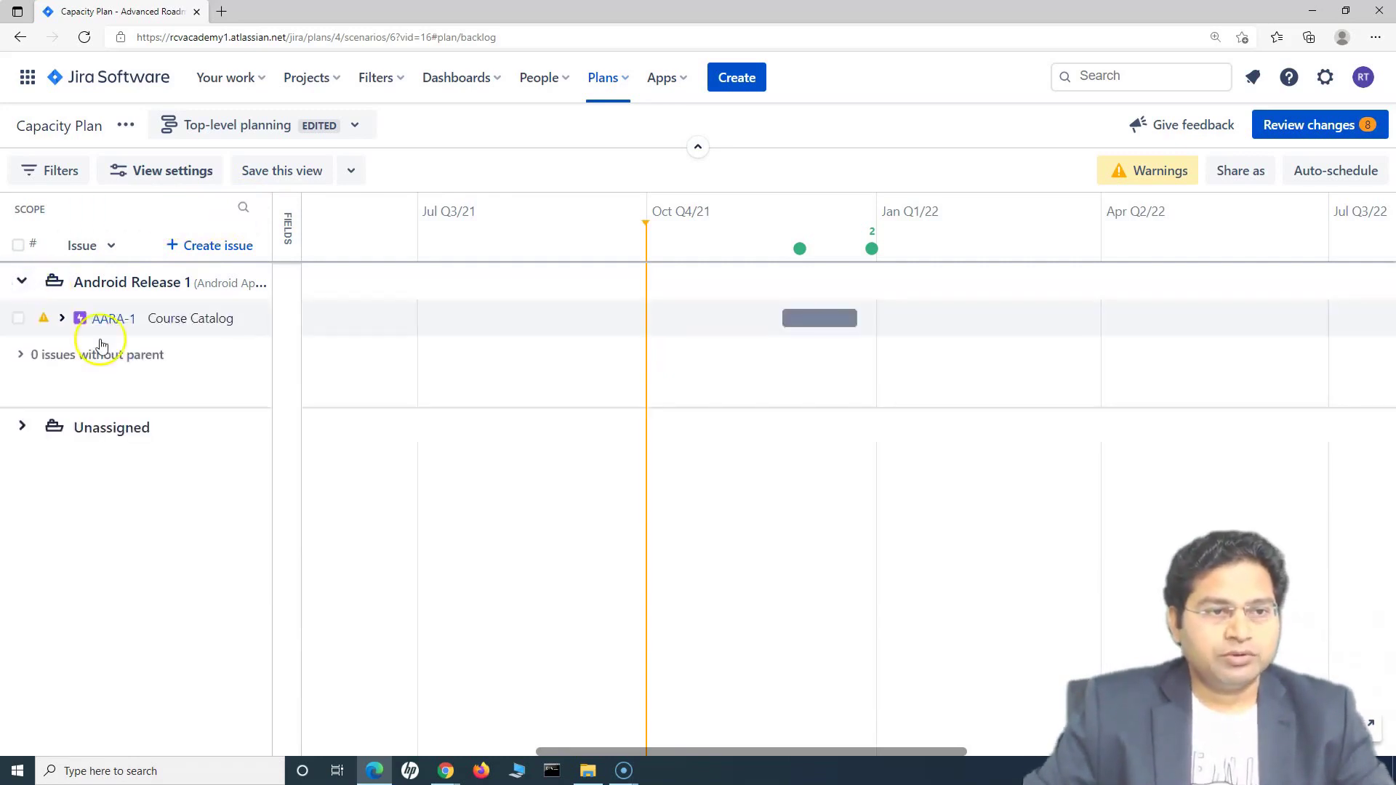
pyautogui.click(243, 209)
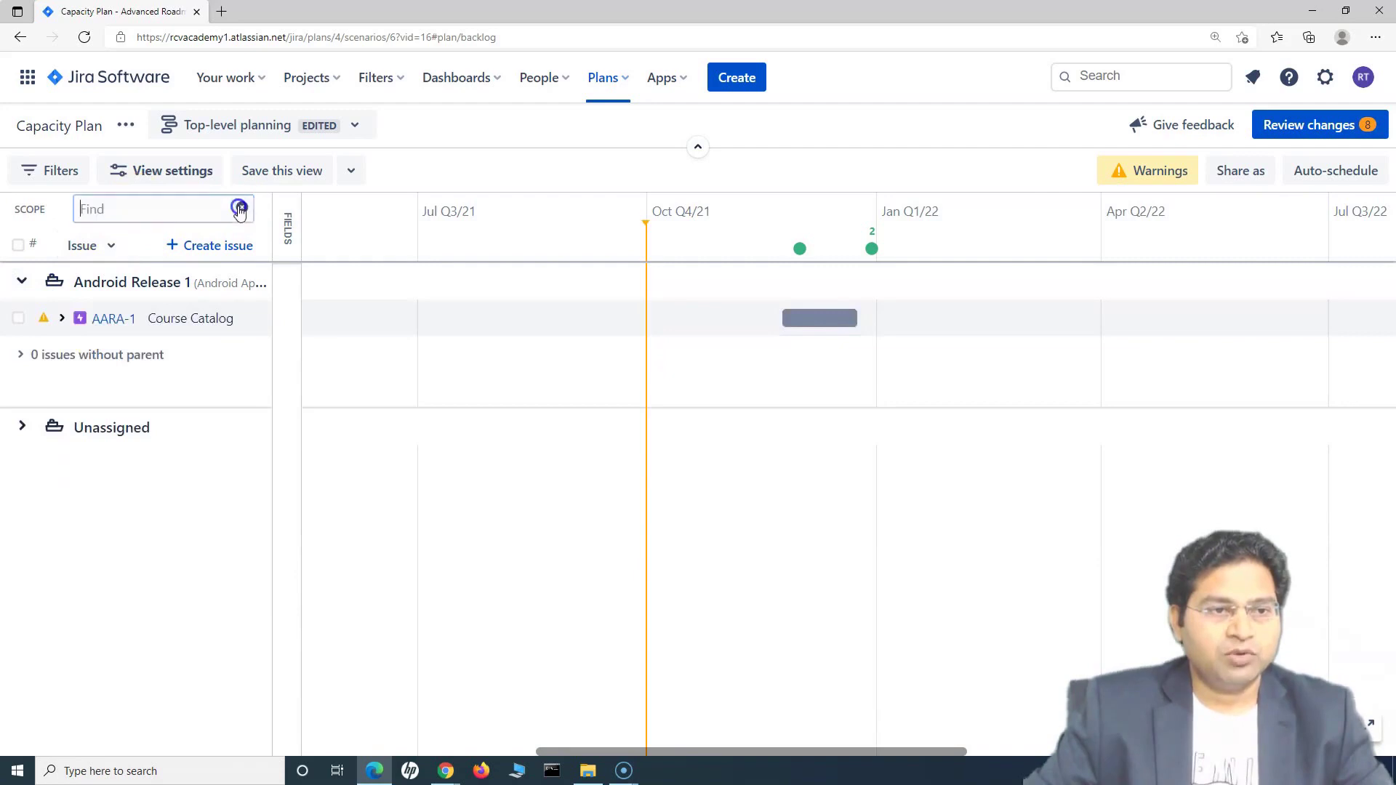
pyautogui.click(149, 209)
pyautogui.write('AARA-1')
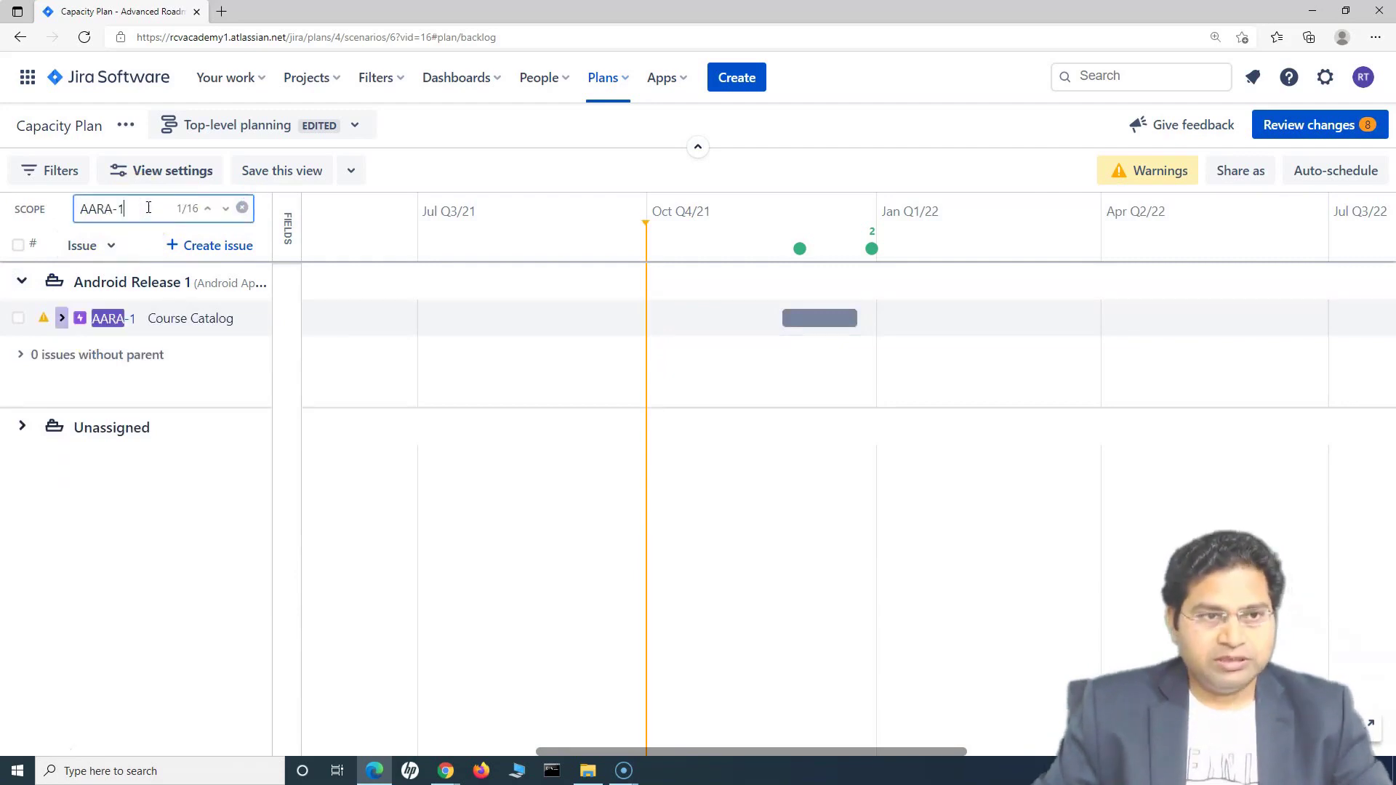
pyautogui.press('Return')
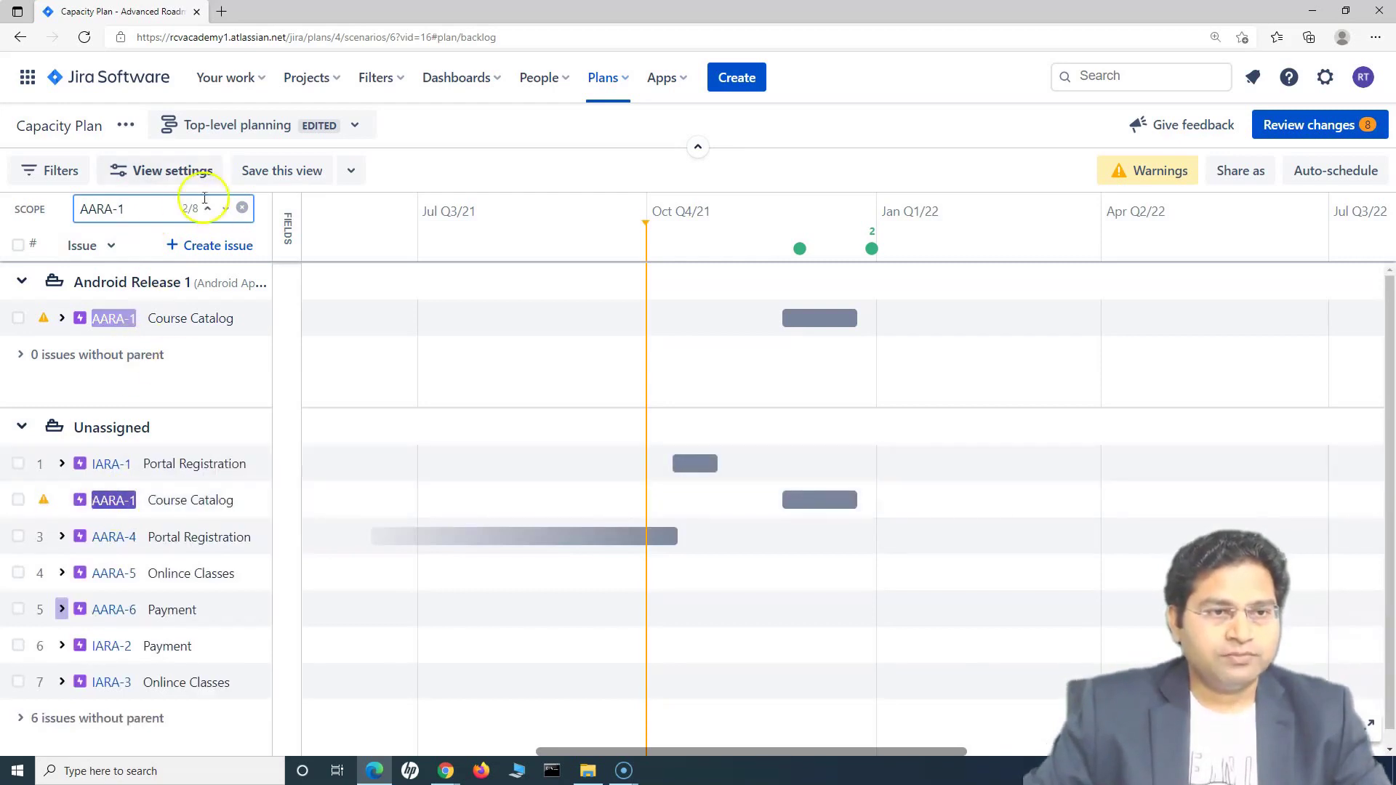
# Step: Step through the remaining AARA-1 matches, close the search, and open Filters
pyautogui.click(226, 210)
pyautogui.click(225, 210)
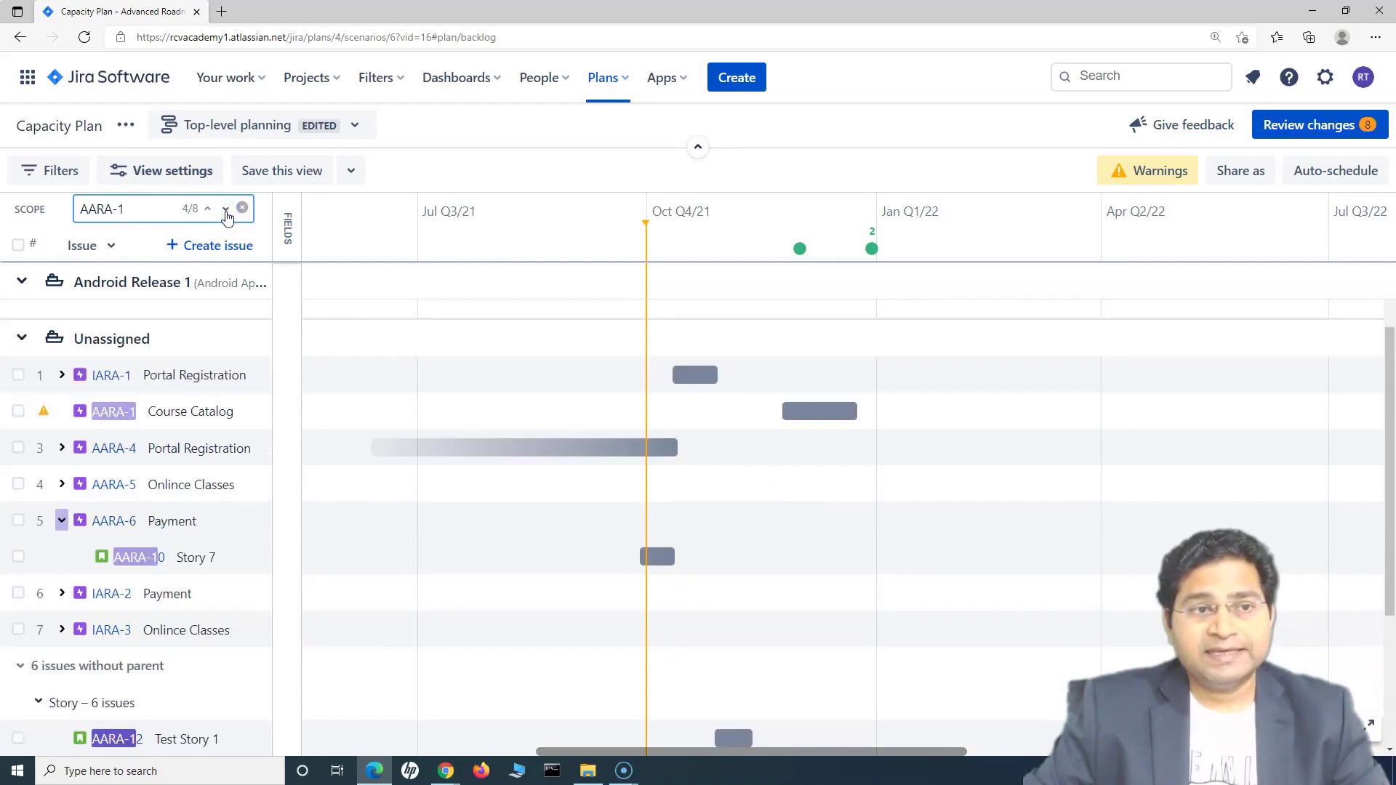
pyautogui.click(225, 211)
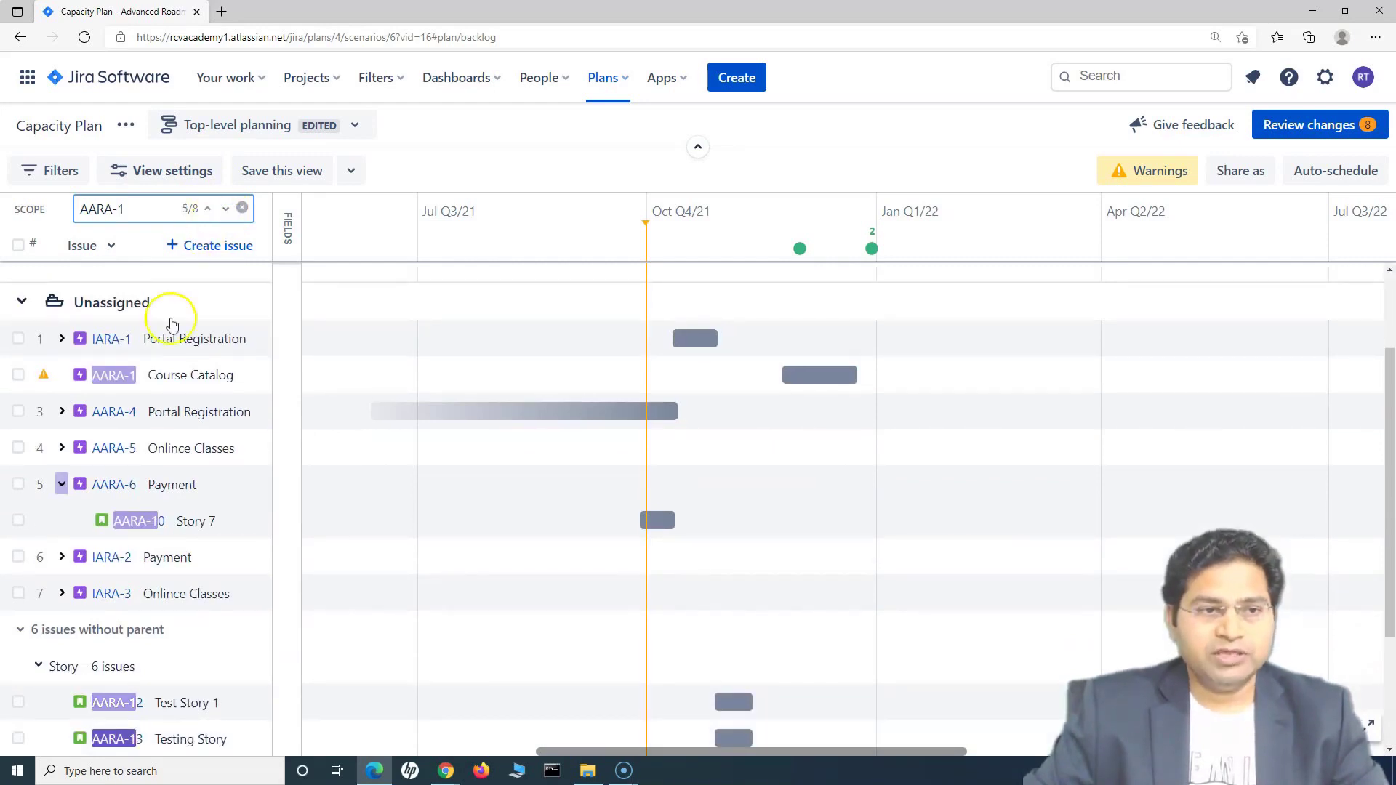
pyautogui.click(244, 209)
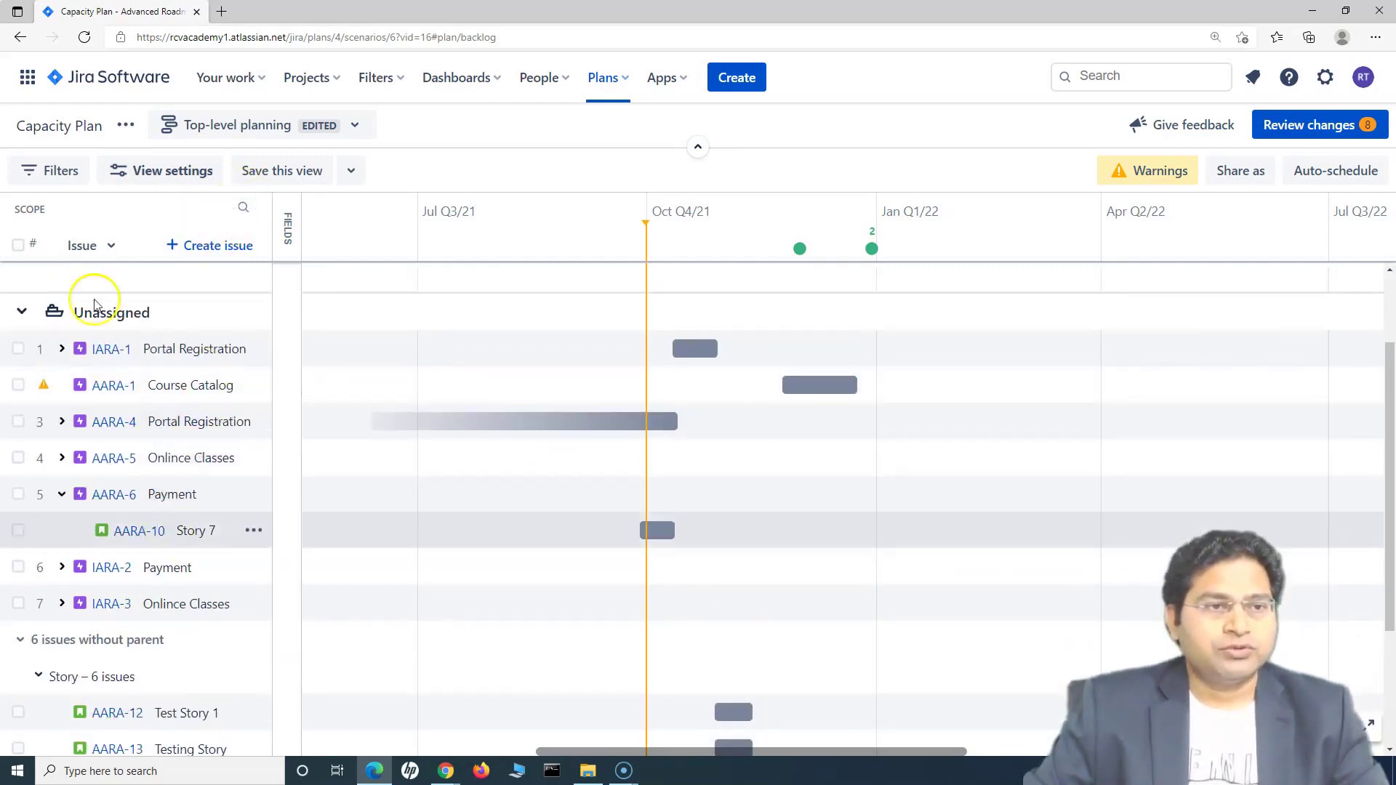
pyautogui.click(51, 170)
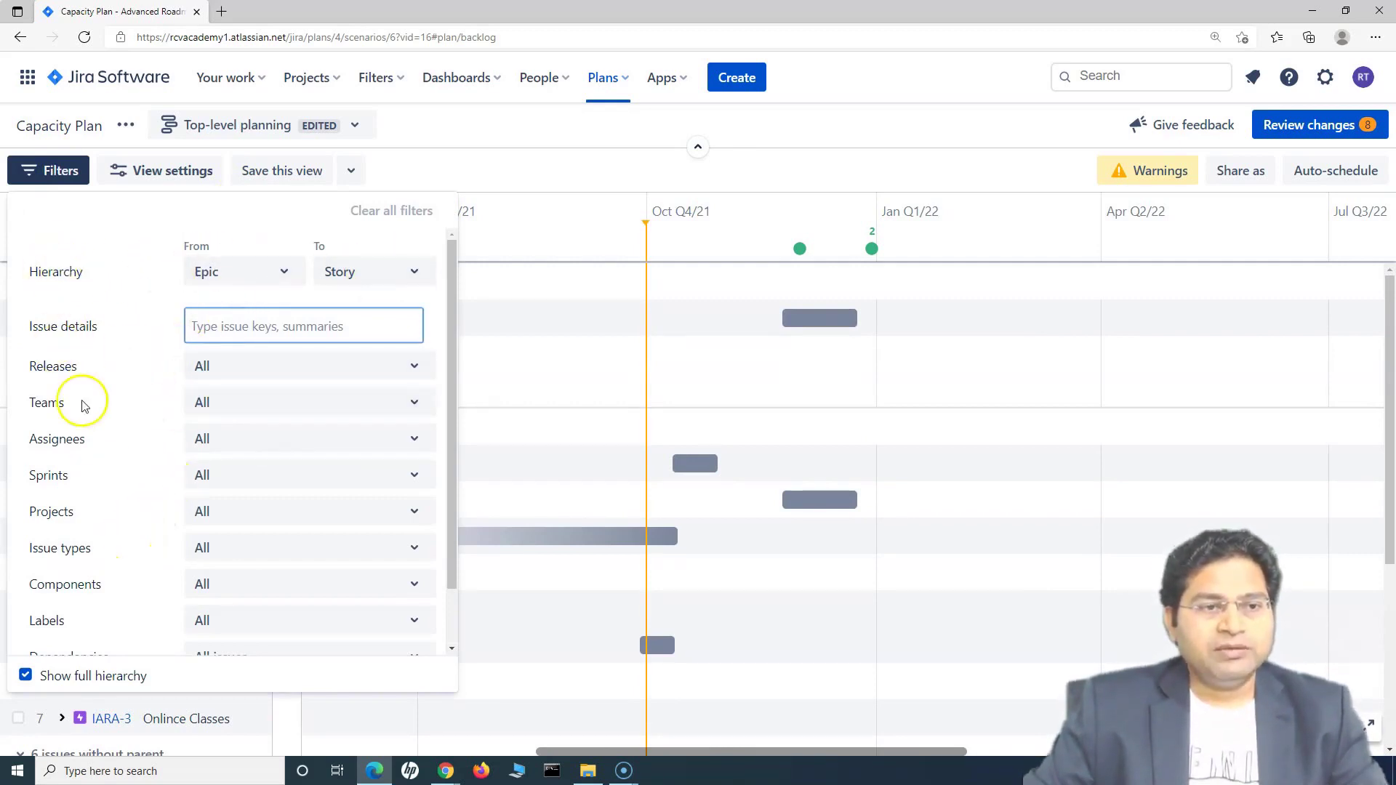
pyautogui.scroll(-1, 276, 323)
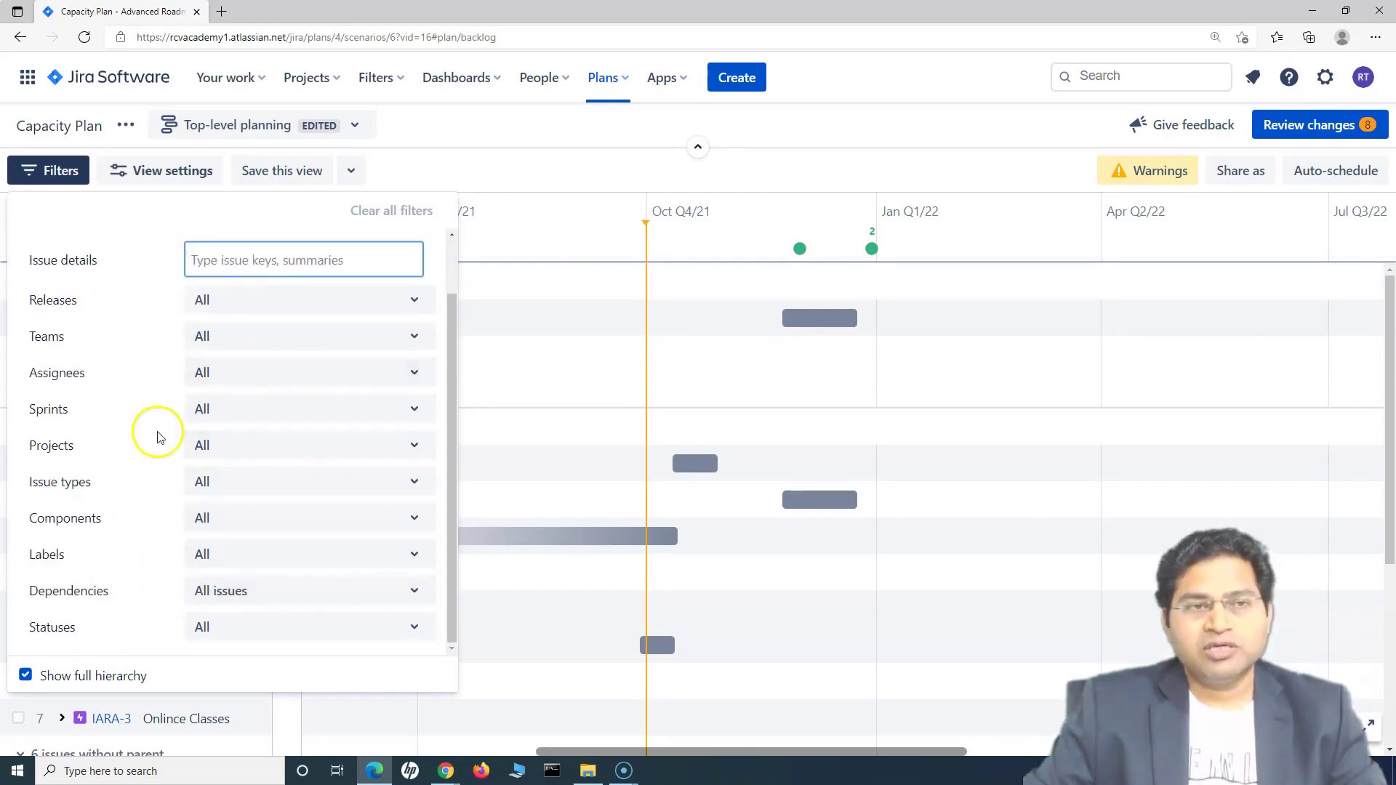
pyautogui.scroll(1, 106, 485)
pyautogui.click(271, 404)
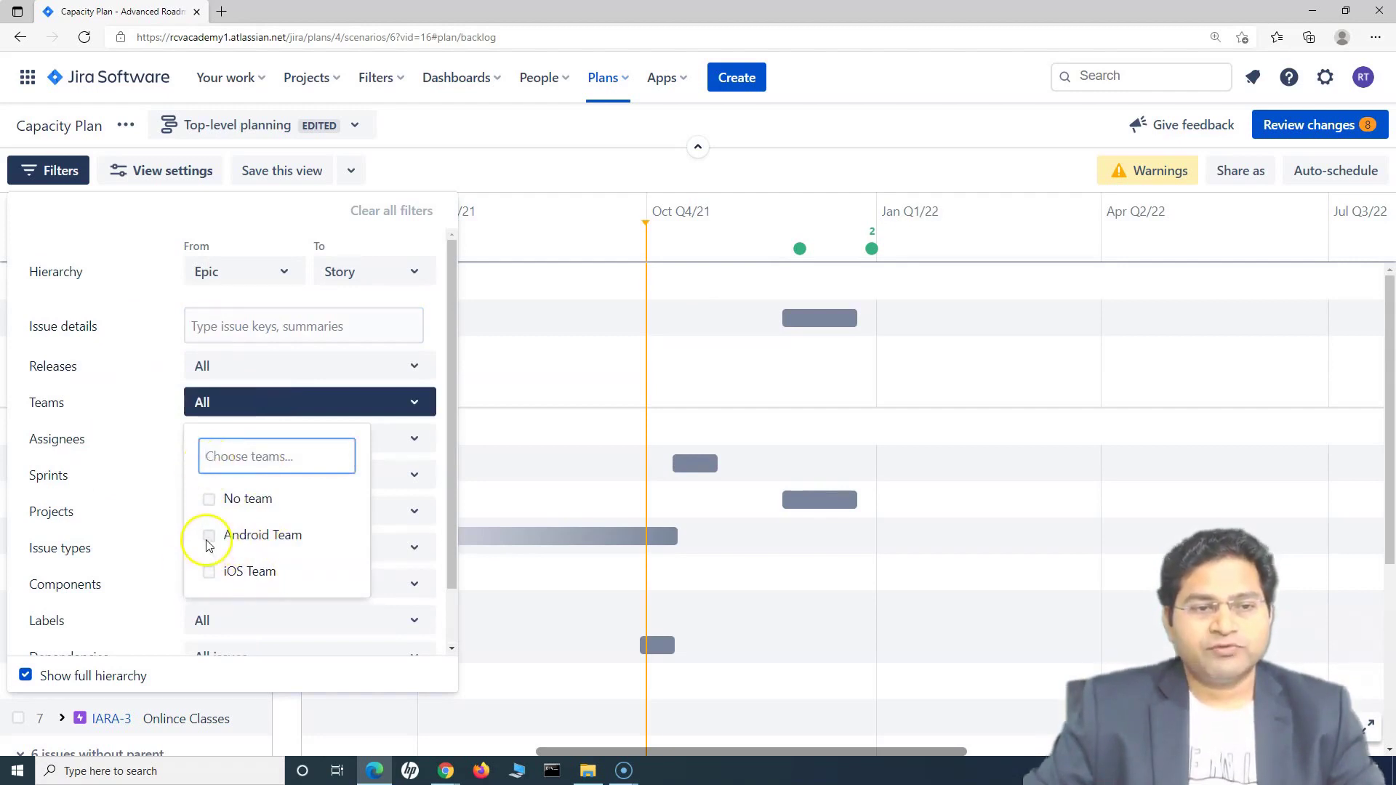
pyautogui.click(119, 414)
pyautogui.scroll(-1, 222, 545)
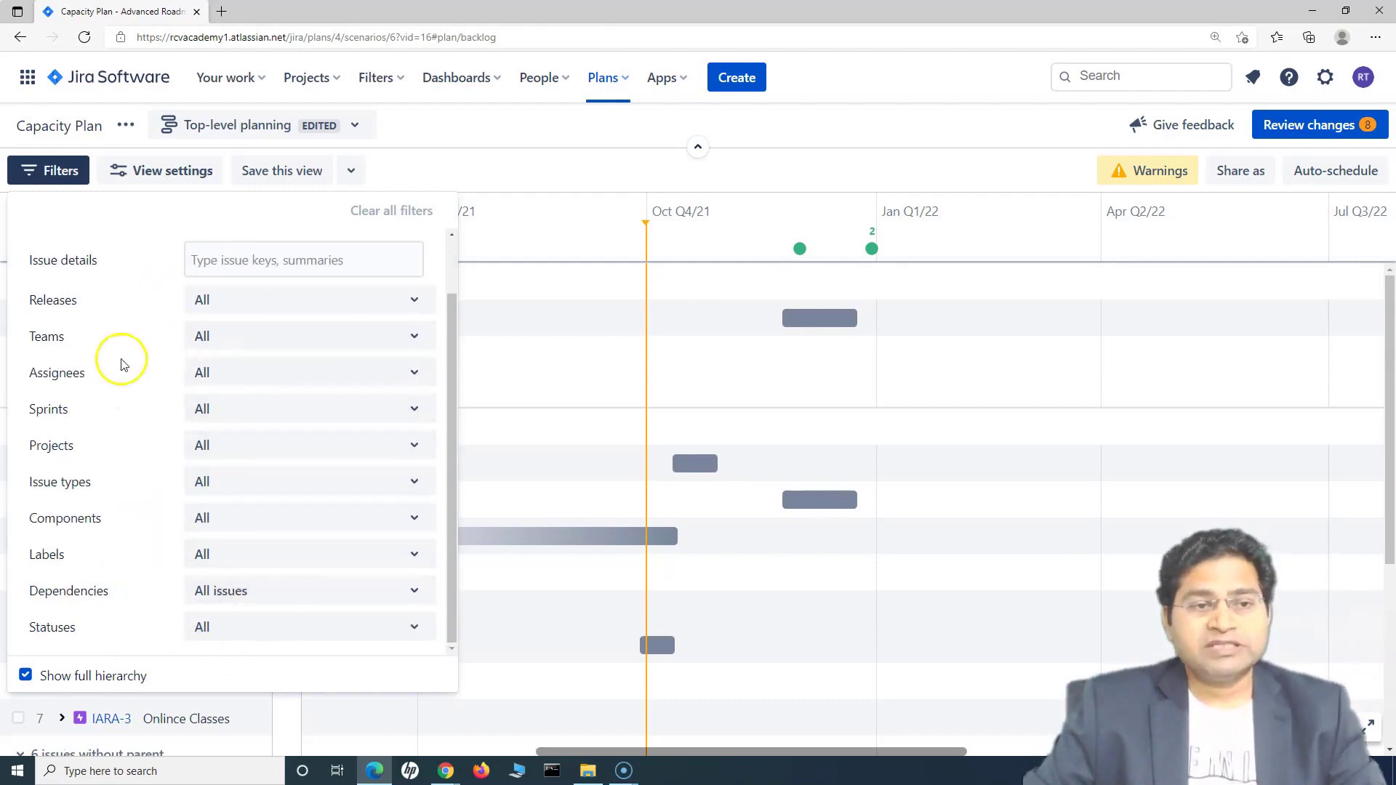
pyautogui.scroll(1, 109, 580)
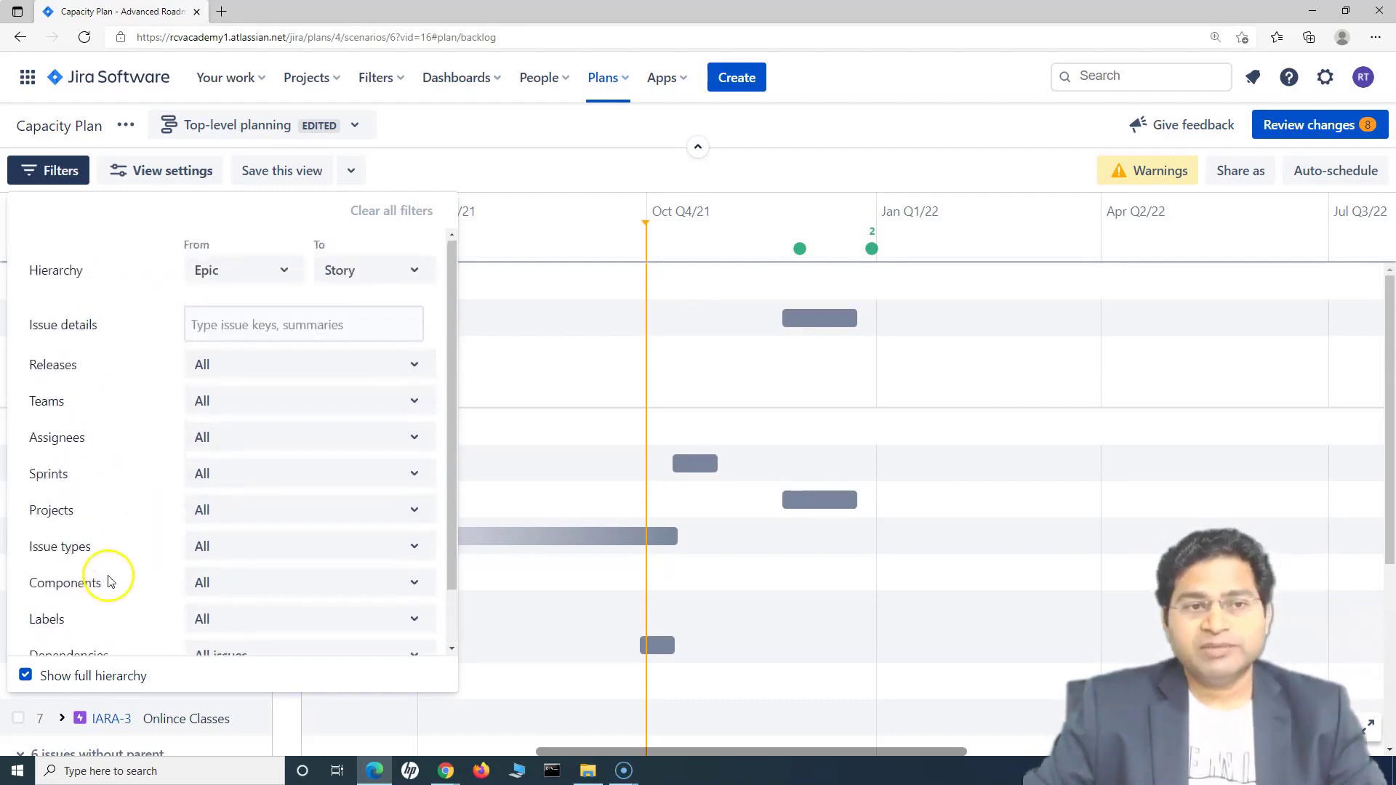
# Step: Close the Filters panel and open View settings showing Color by Component
pyautogui.click(51, 182)
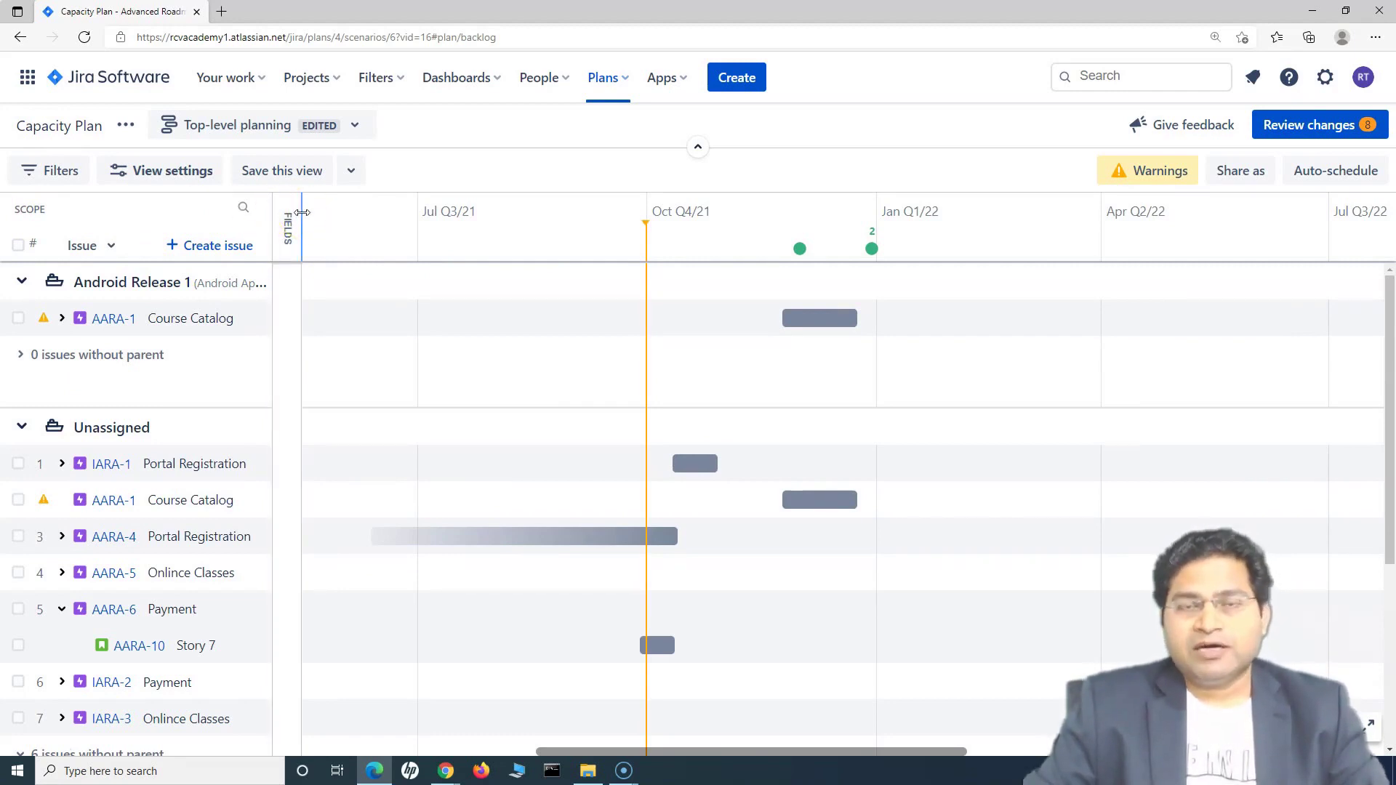
pyautogui.click(113, 214)
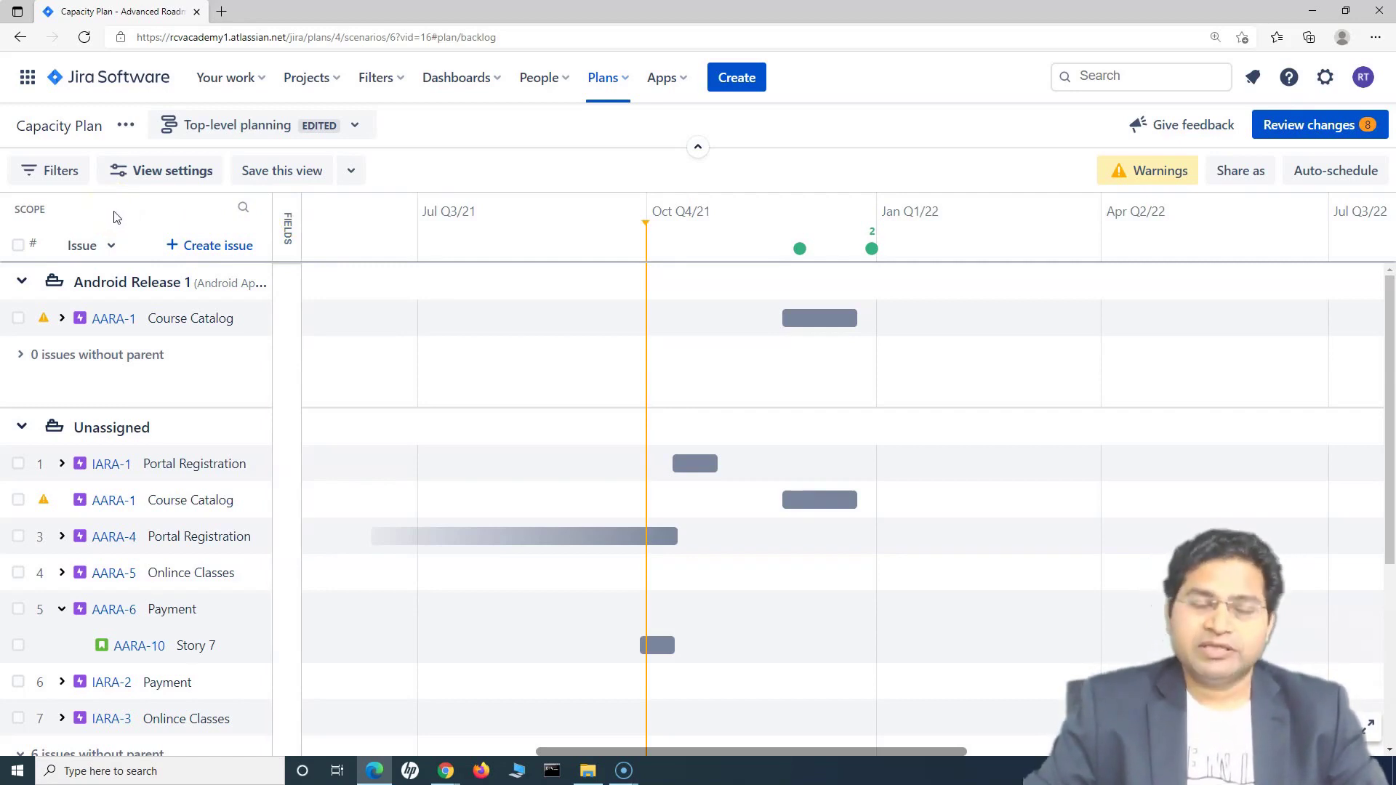
pyautogui.click(162, 175)
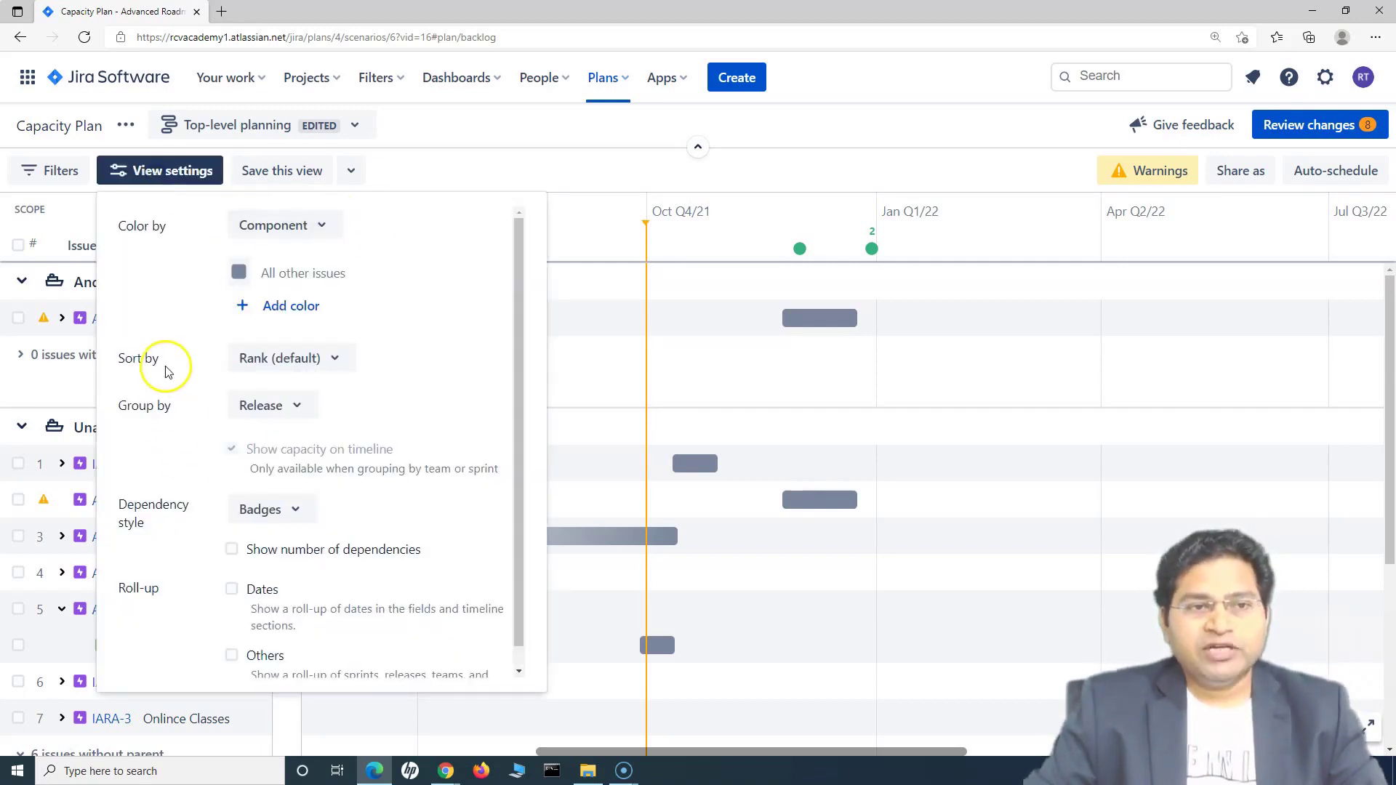
# Step: Change Color by from Component to None
pyautogui.moveTo(113, 225); pyautogui.dragTo(174, 227)
pyautogui.click(179, 230)
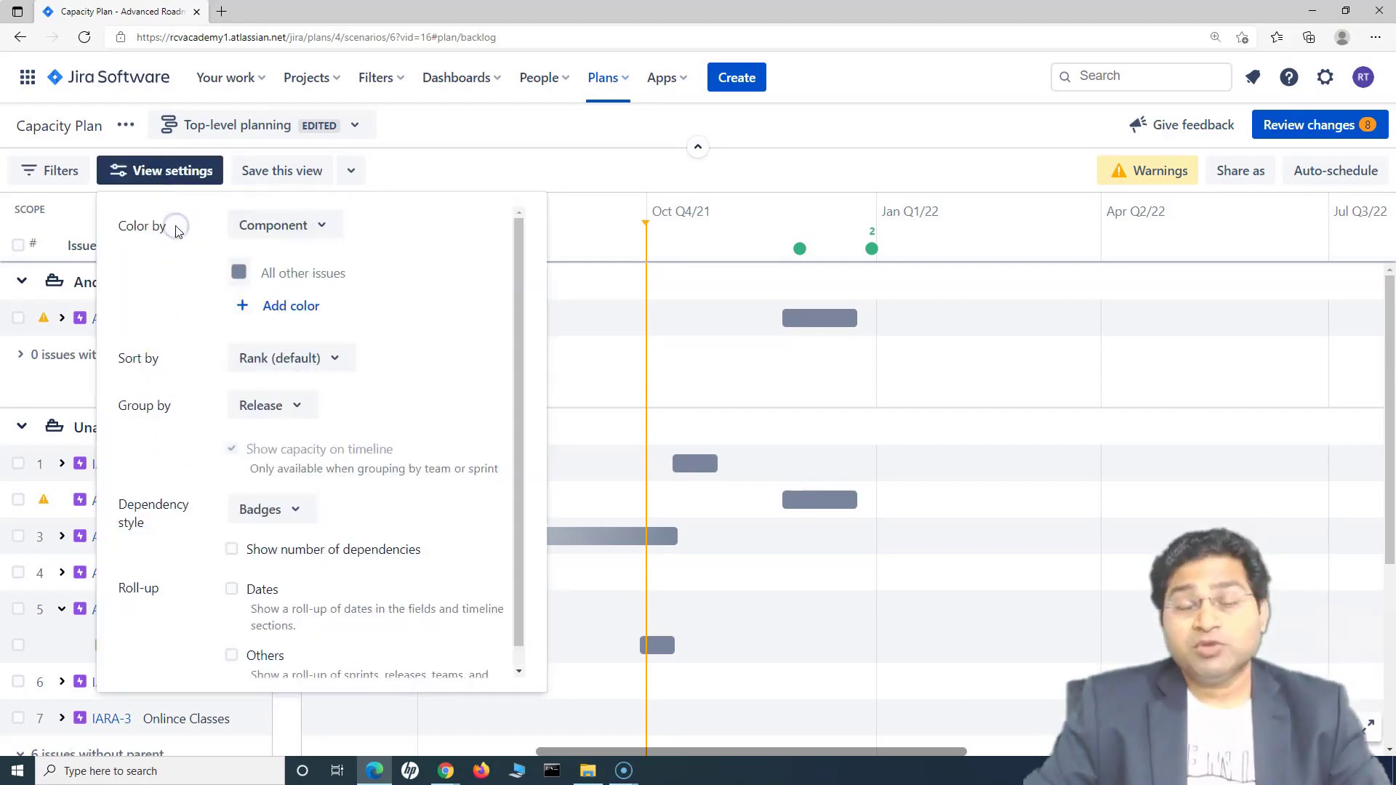
pyautogui.click(295, 229)
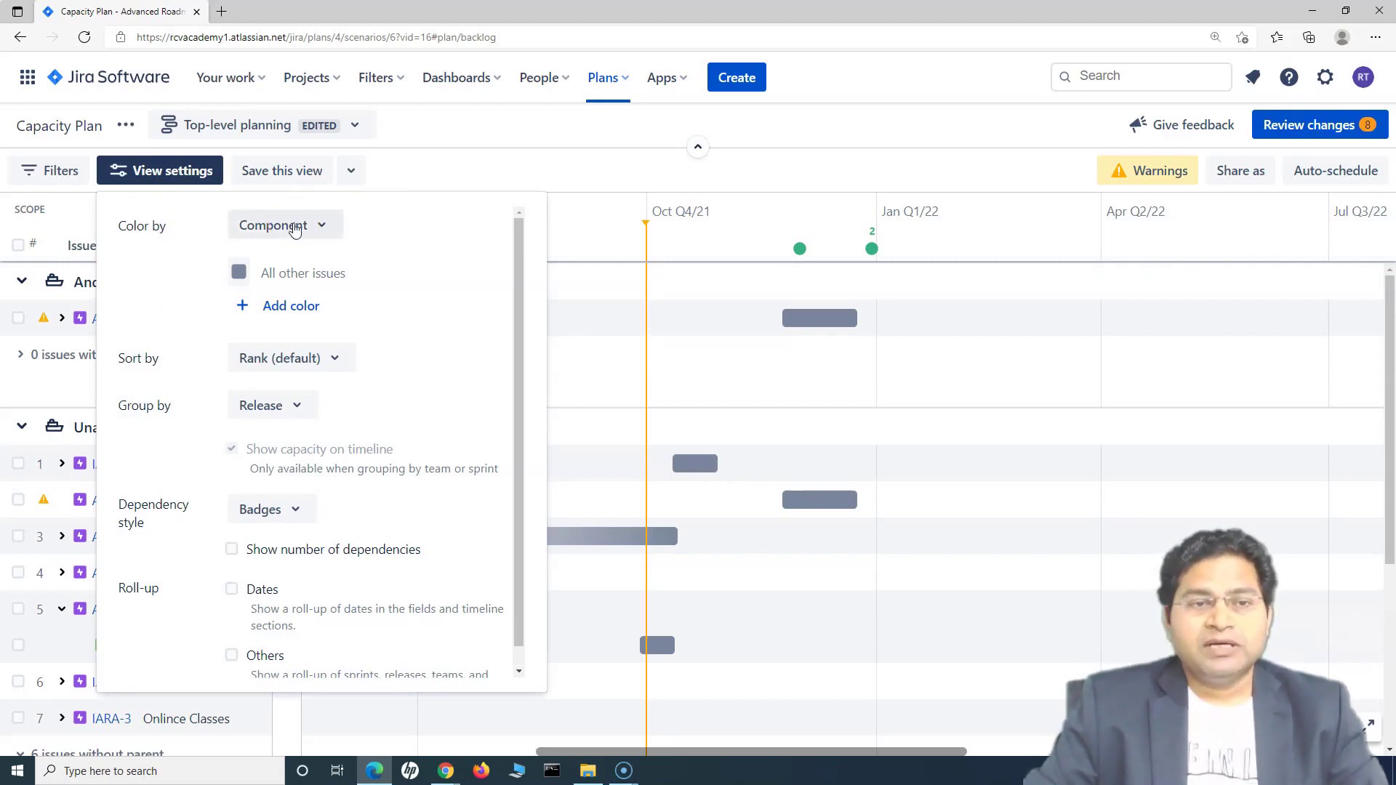
pyautogui.click(310, 226)
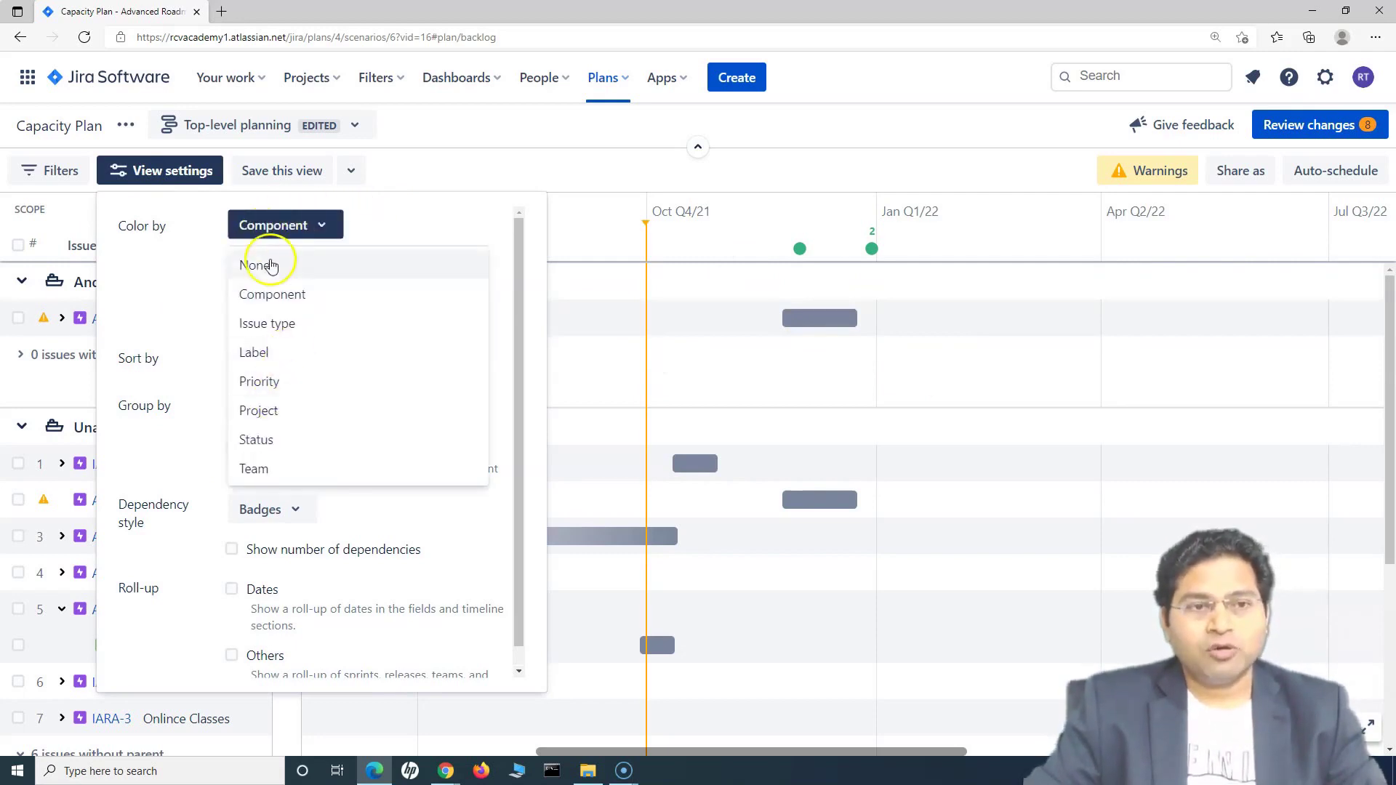
pyautogui.click(270, 266)
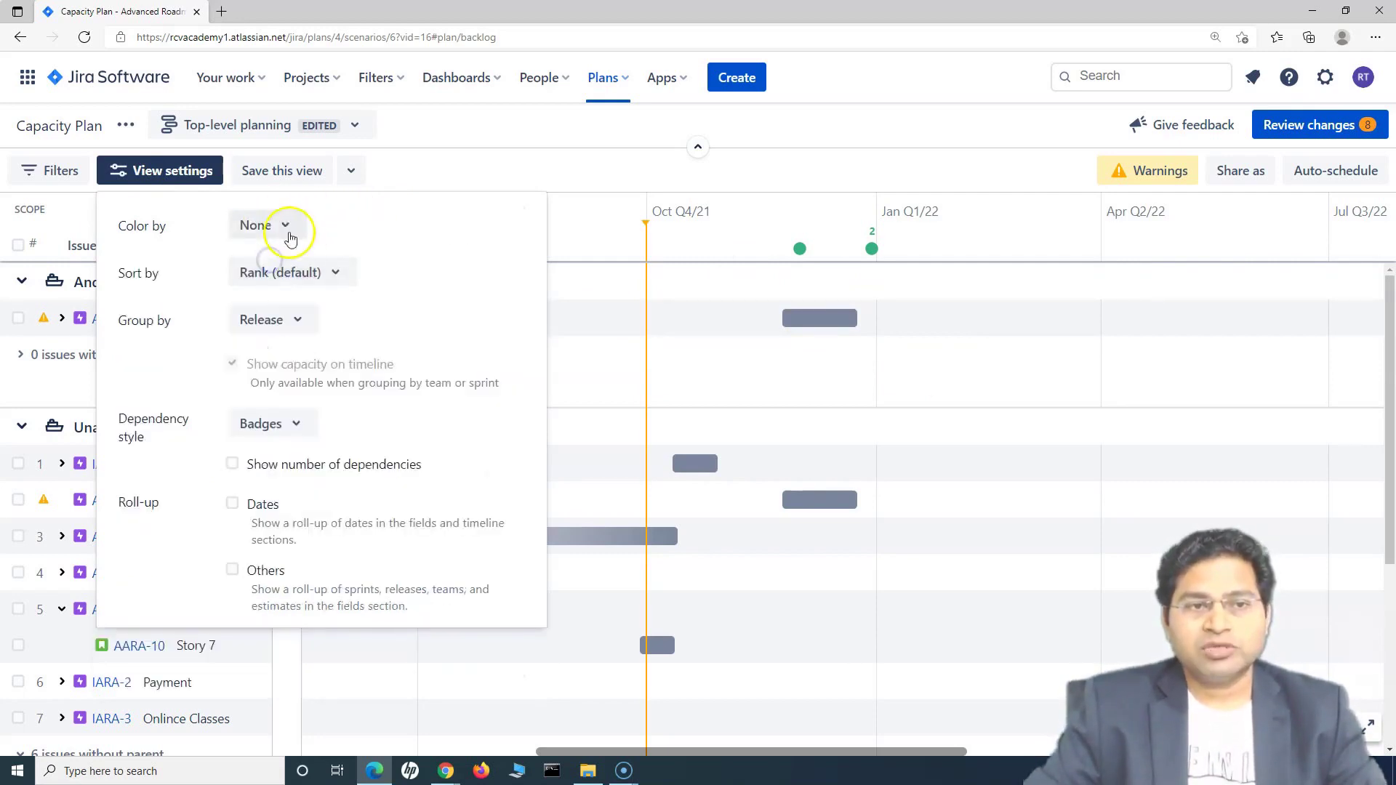
# Step: Colour the timeline bars by Team, then switch to Project
pyautogui.click(288, 237)
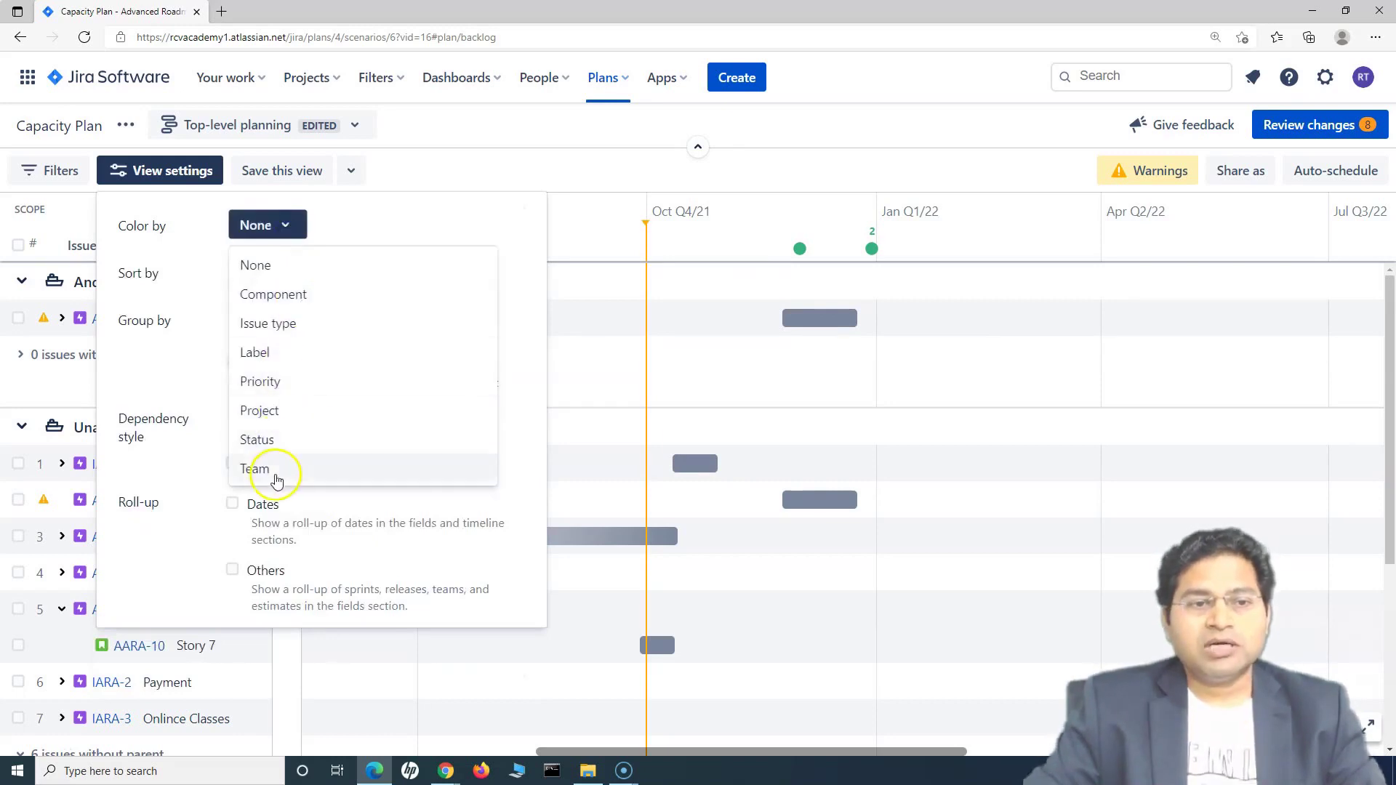
pyautogui.click(278, 473)
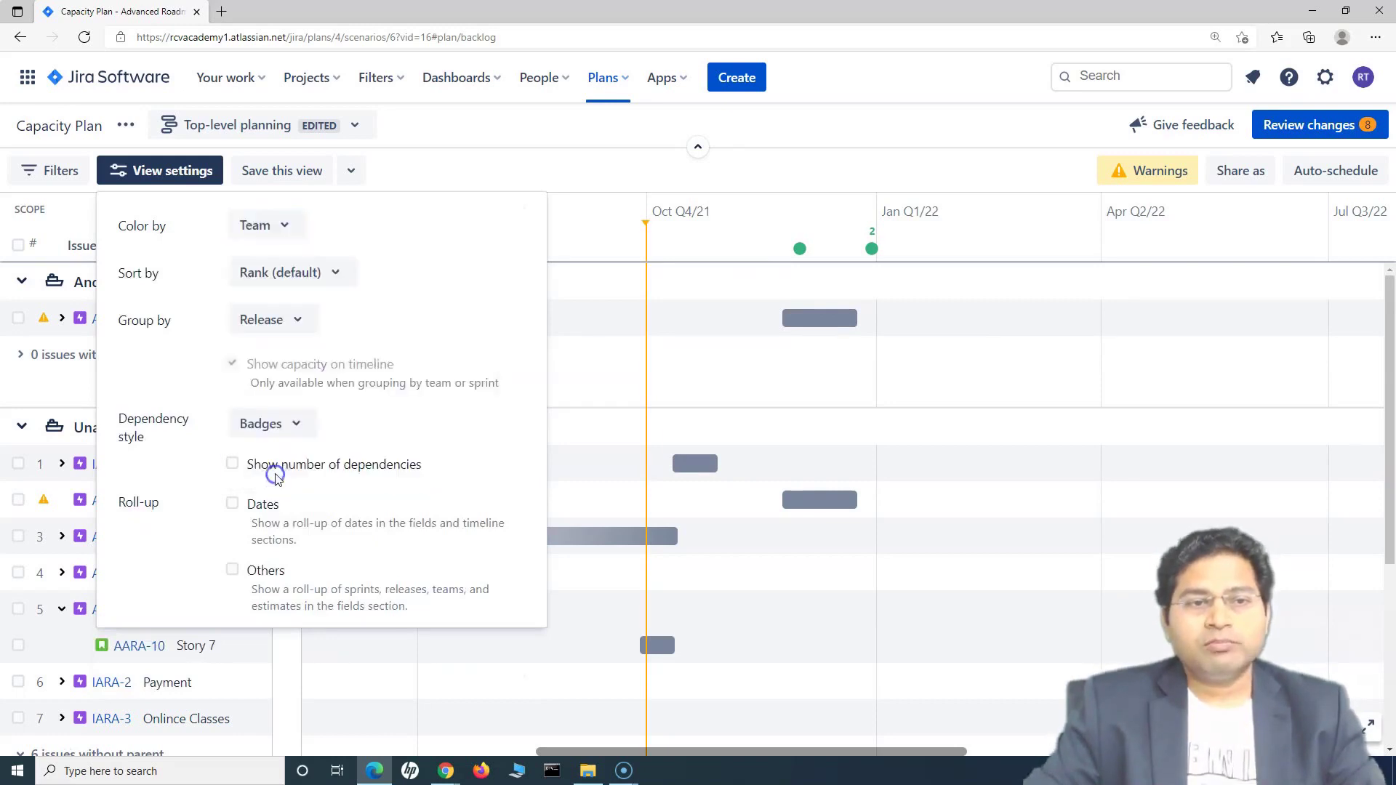
pyautogui.click(288, 228)
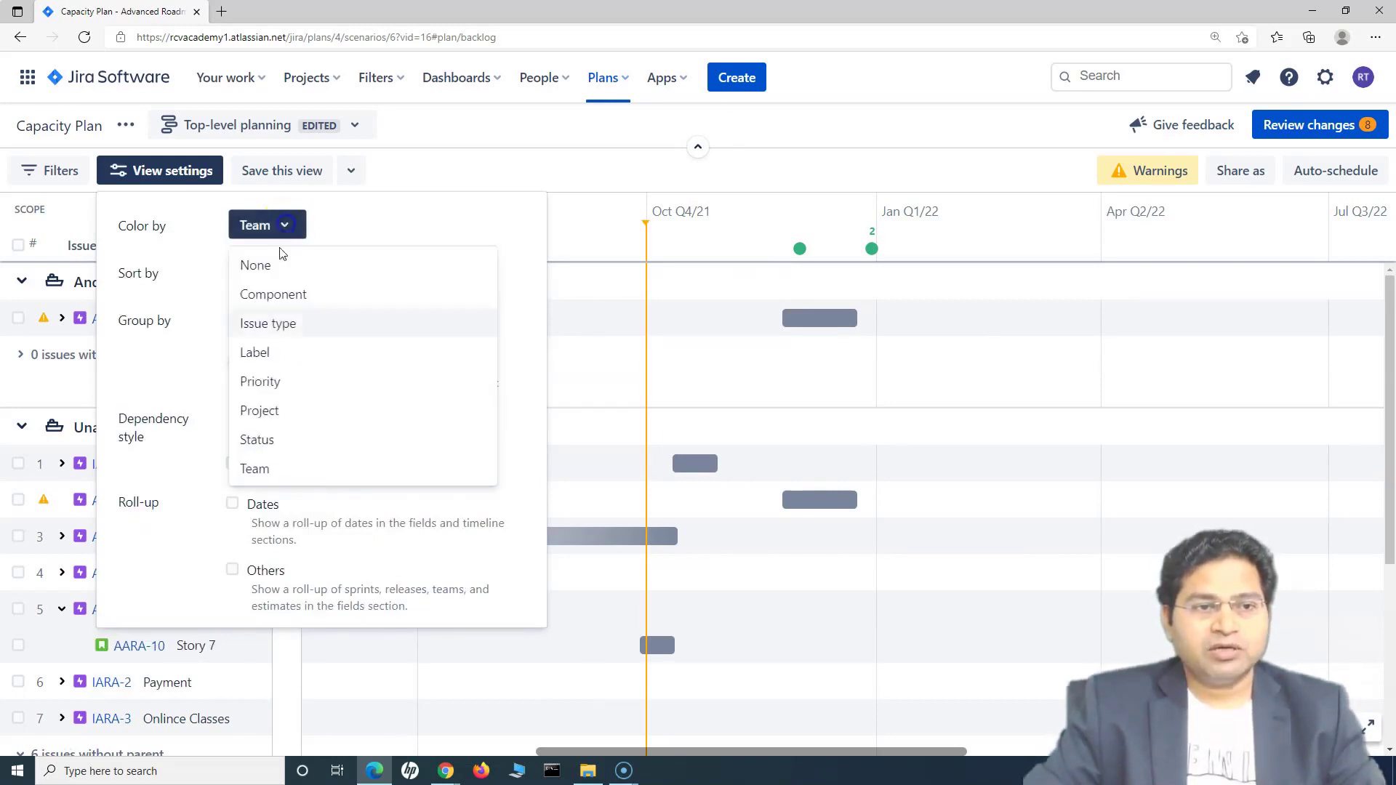
pyautogui.click(273, 415)
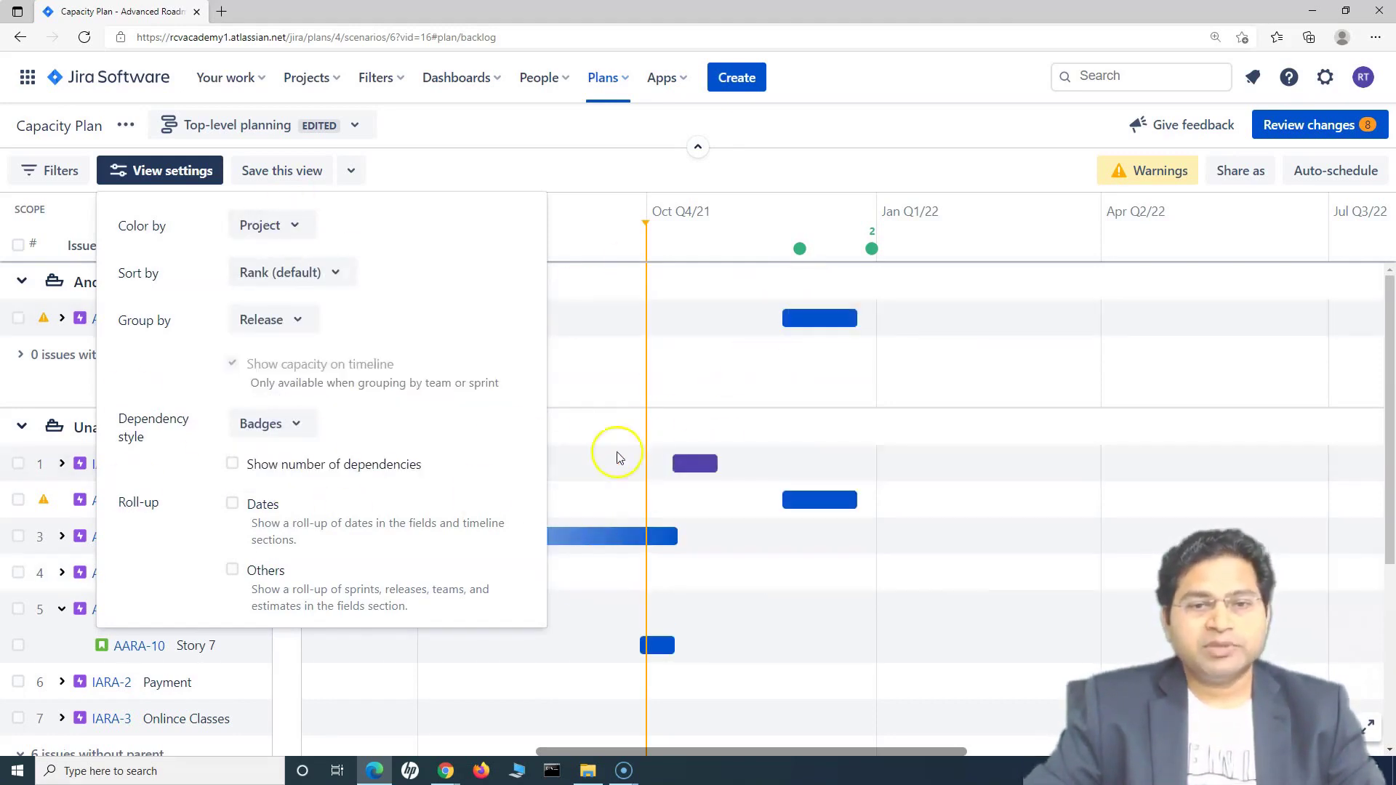
pyautogui.scroll(-4, 676, 614)
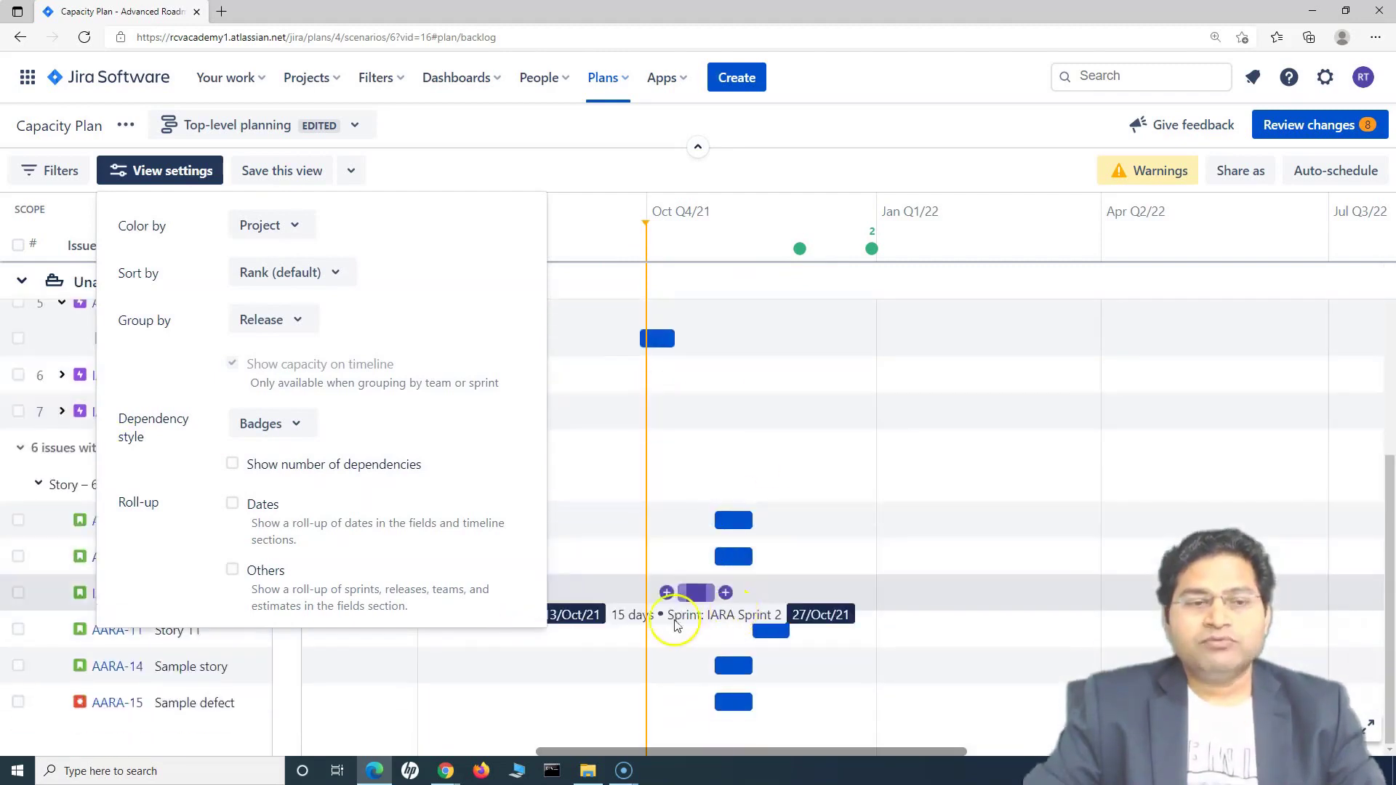
pyautogui.click(264, 228)
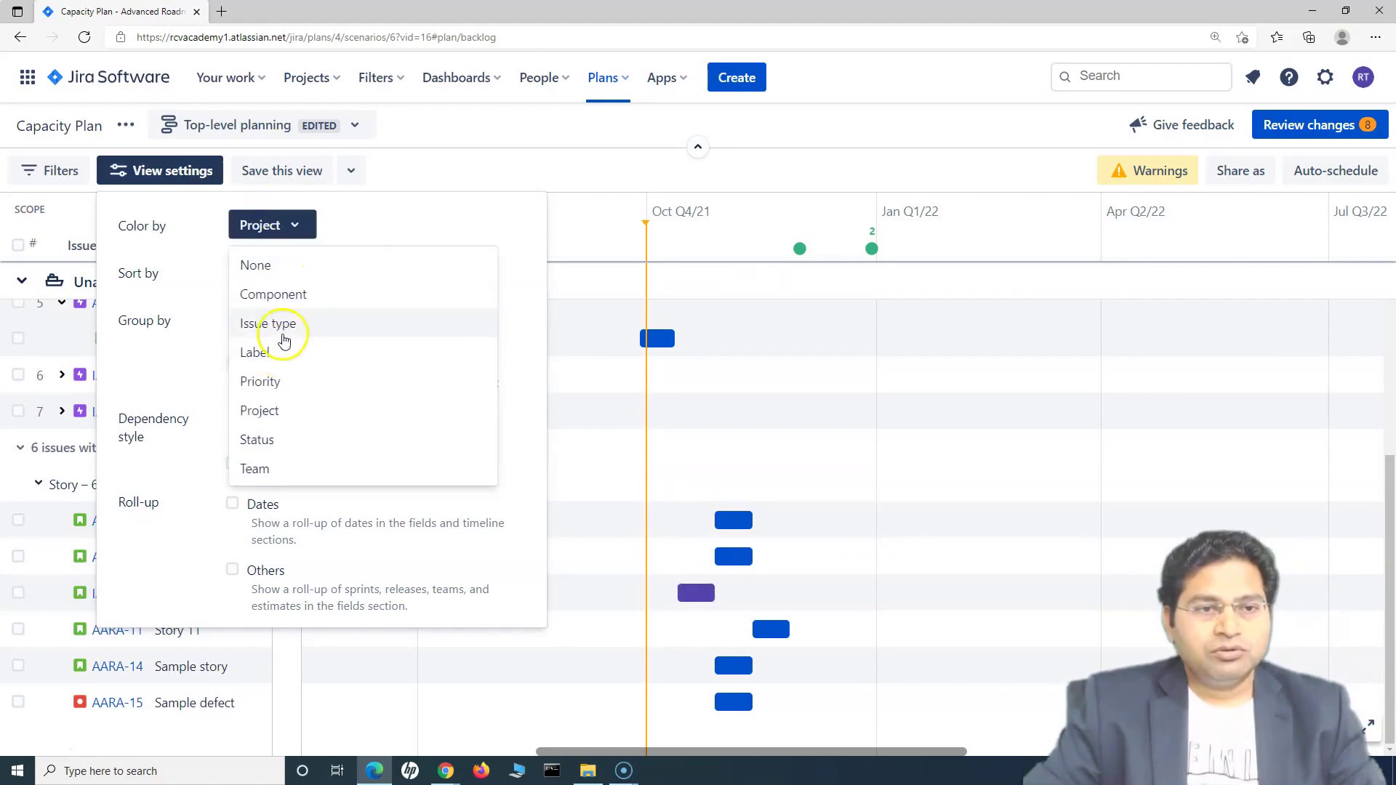
# Step: Colour bars by Issue type, with a red rule for Bug
pyautogui.click(289, 329)
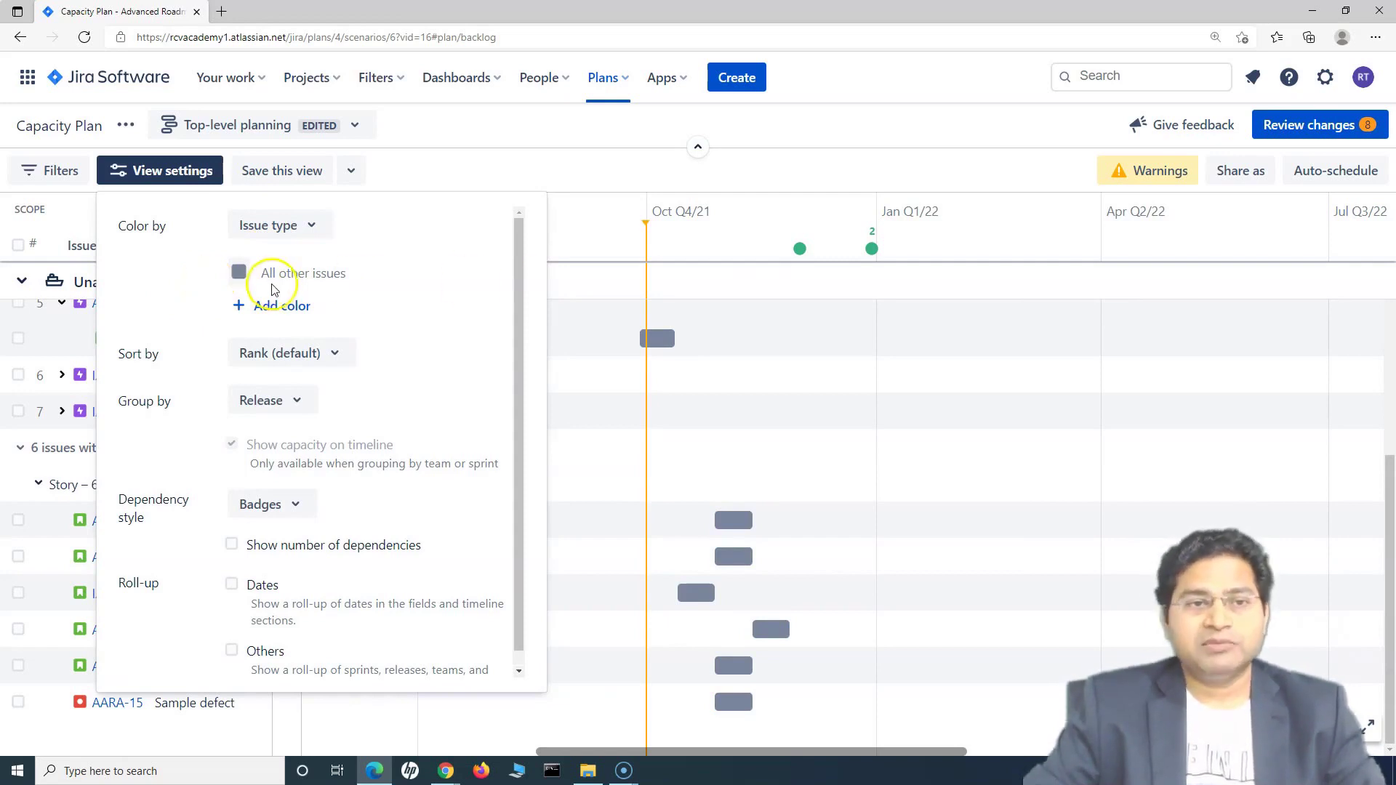
pyautogui.click(263, 309)
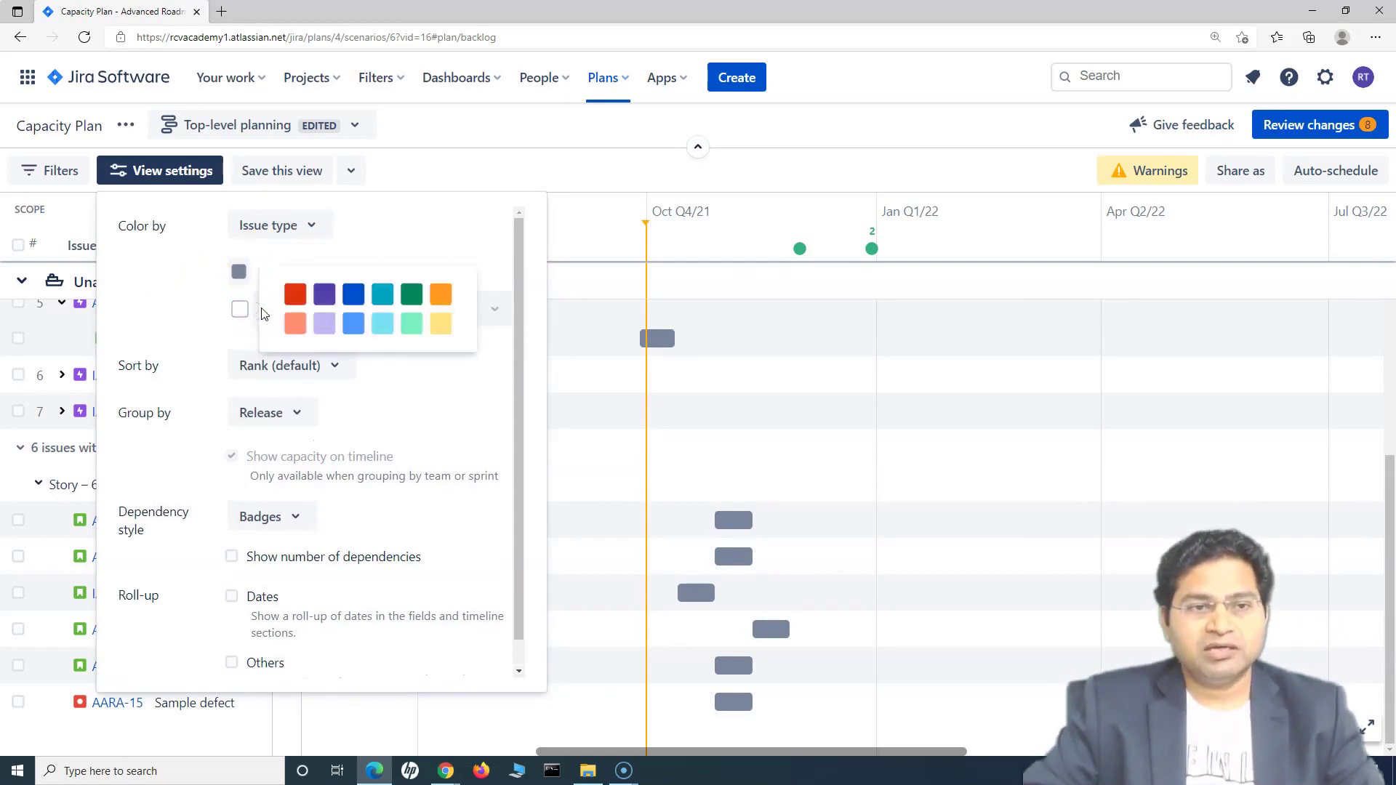
pyautogui.click(295, 302)
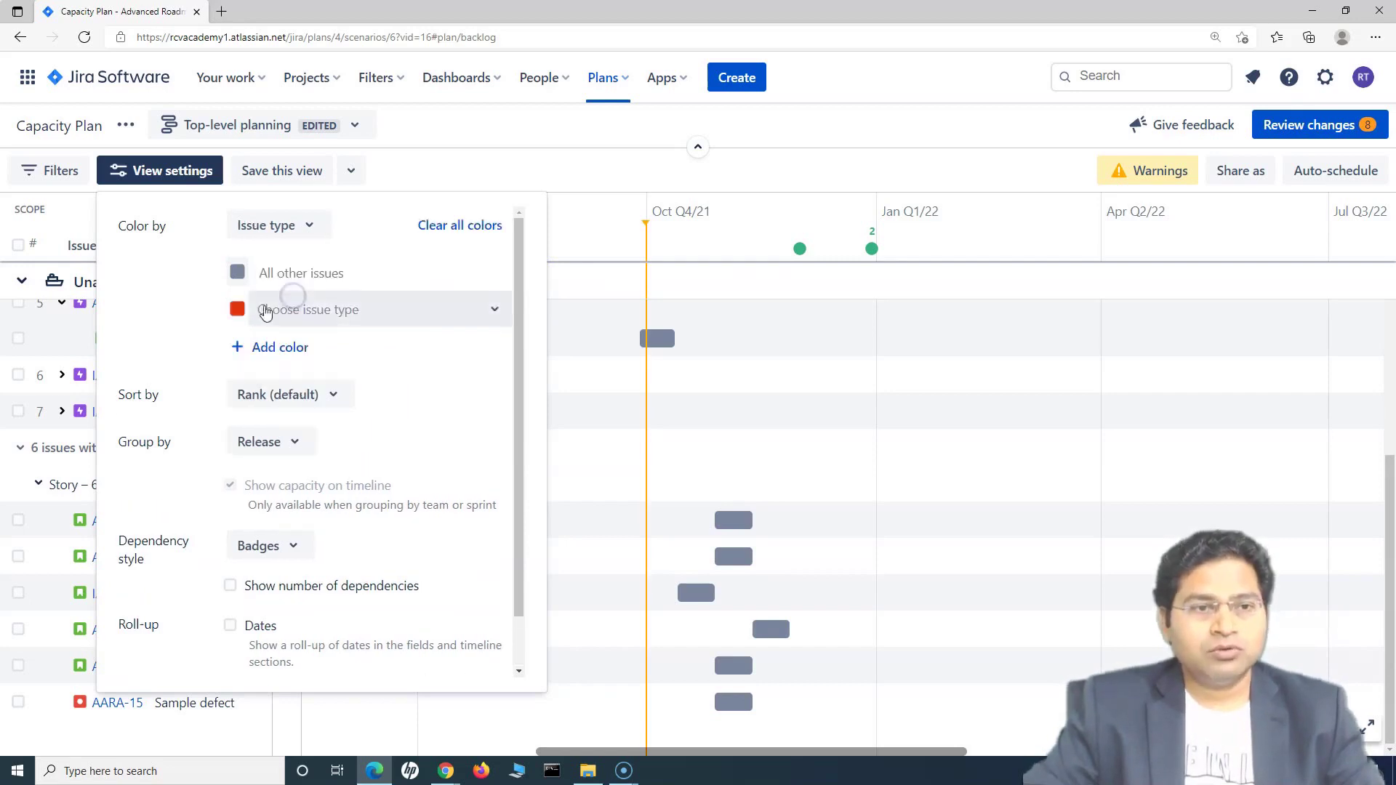
pyautogui.click(262, 310)
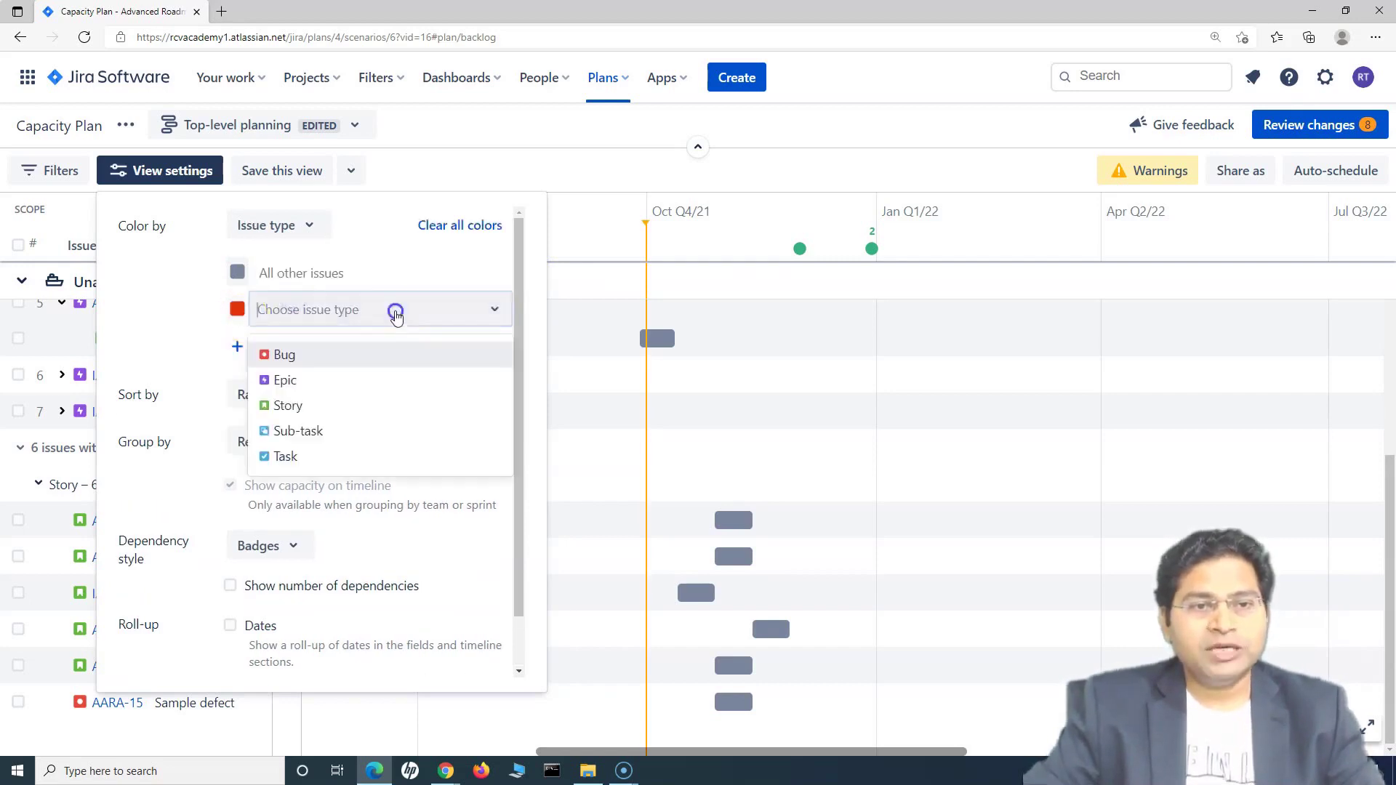
pyautogui.click(298, 356)
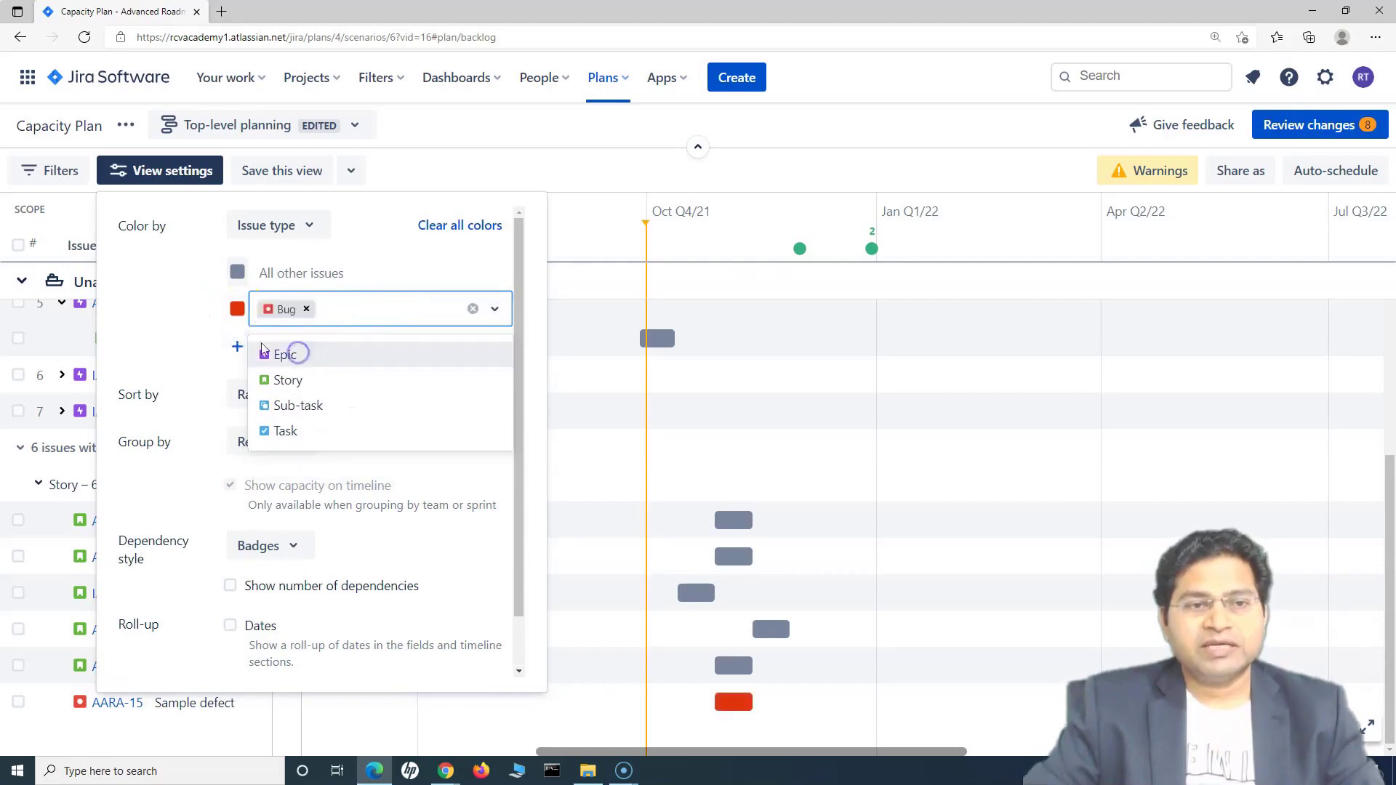
pyautogui.click(189, 322)
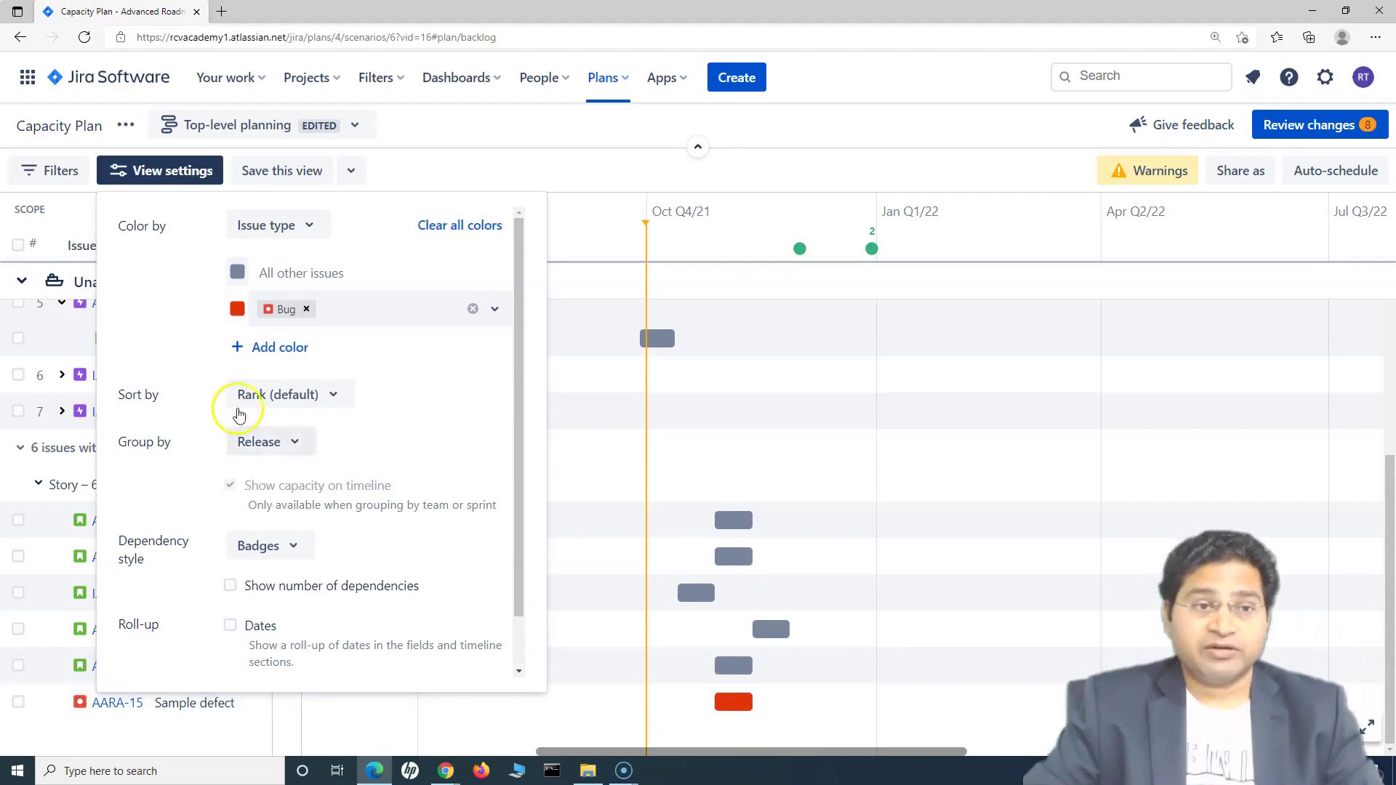
# Step: Add a dark green colour rule for Story issues
pyautogui.click(267, 347)
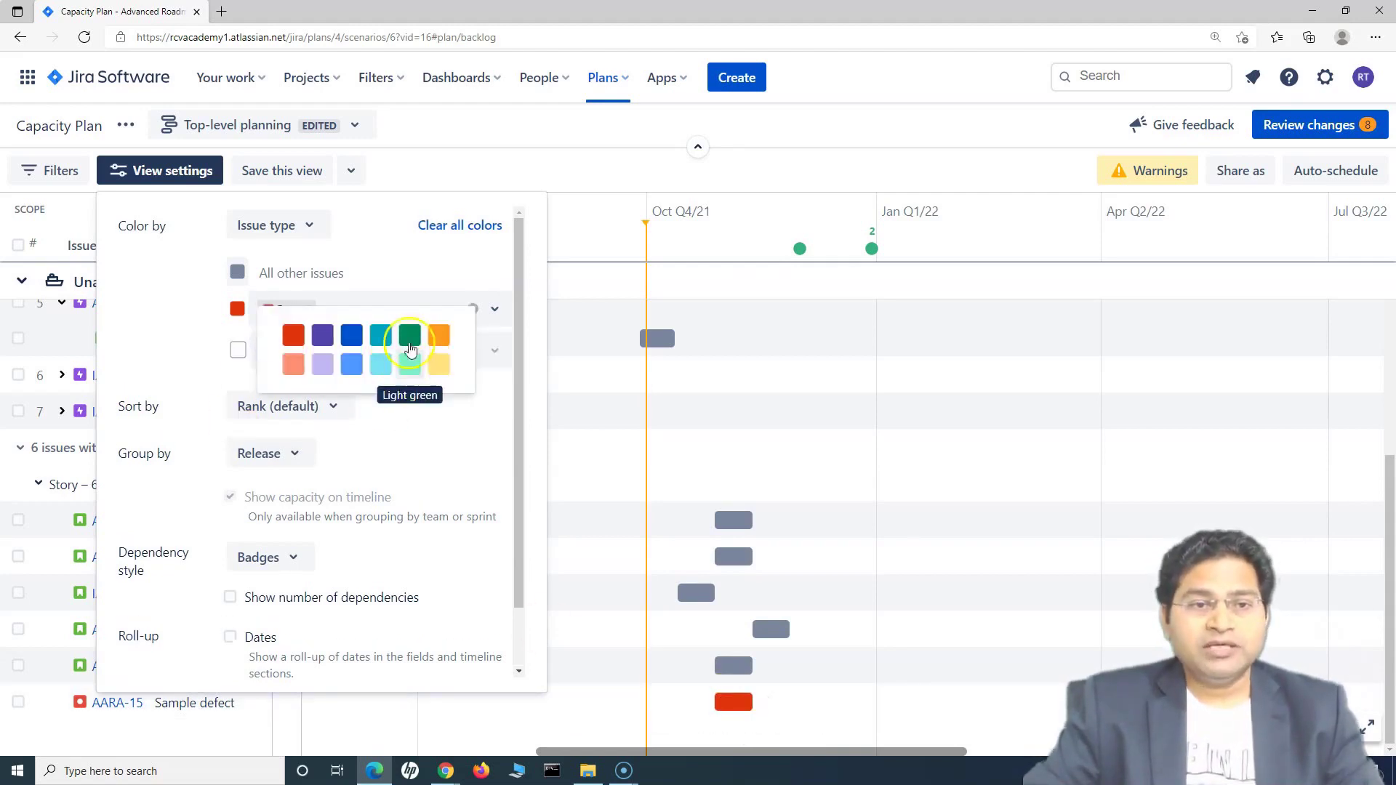
pyautogui.click(409, 337)
pyautogui.click(356, 350)
pyautogui.click(294, 418)
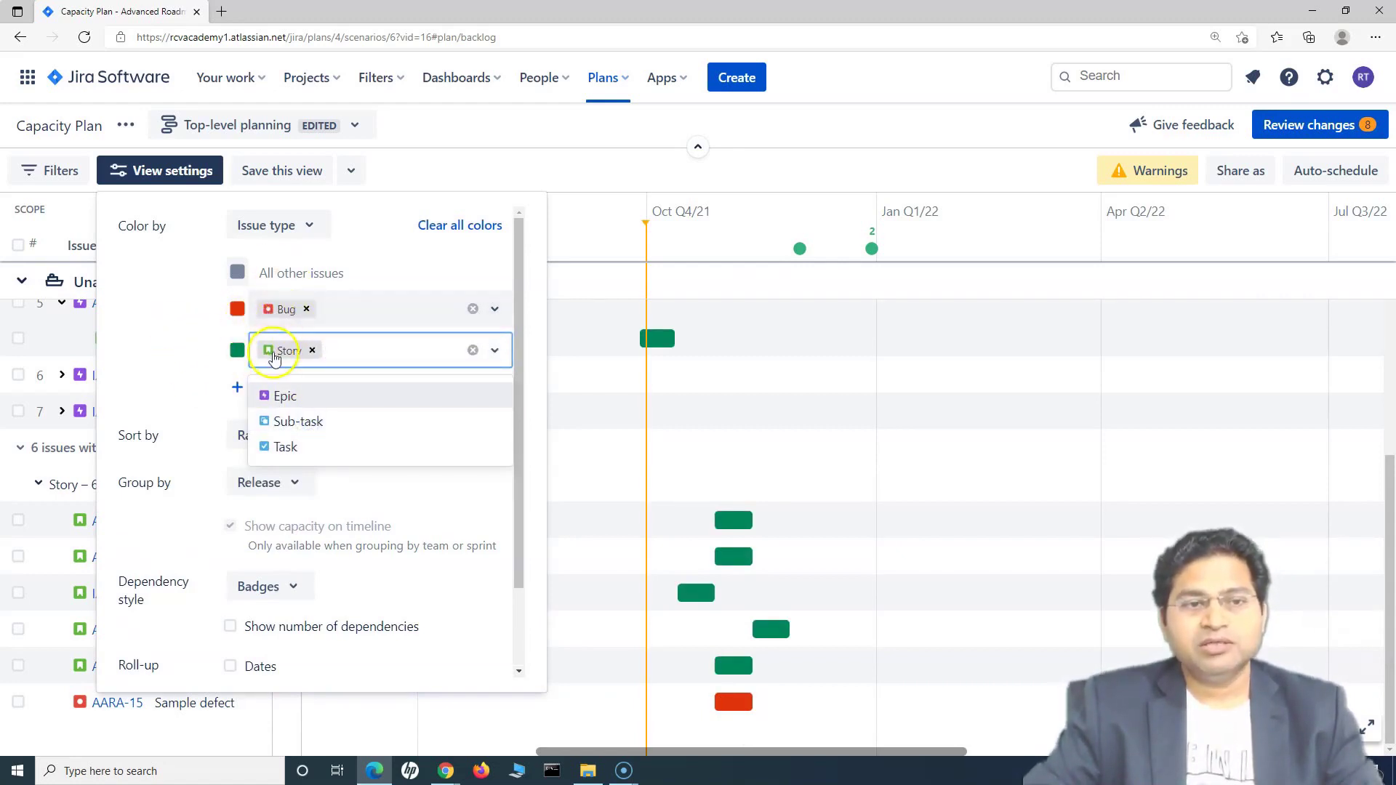
# Step: Add a purple colour rule for Epic issues
pyautogui.click(237, 387)
pyautogui.click(238, 391)
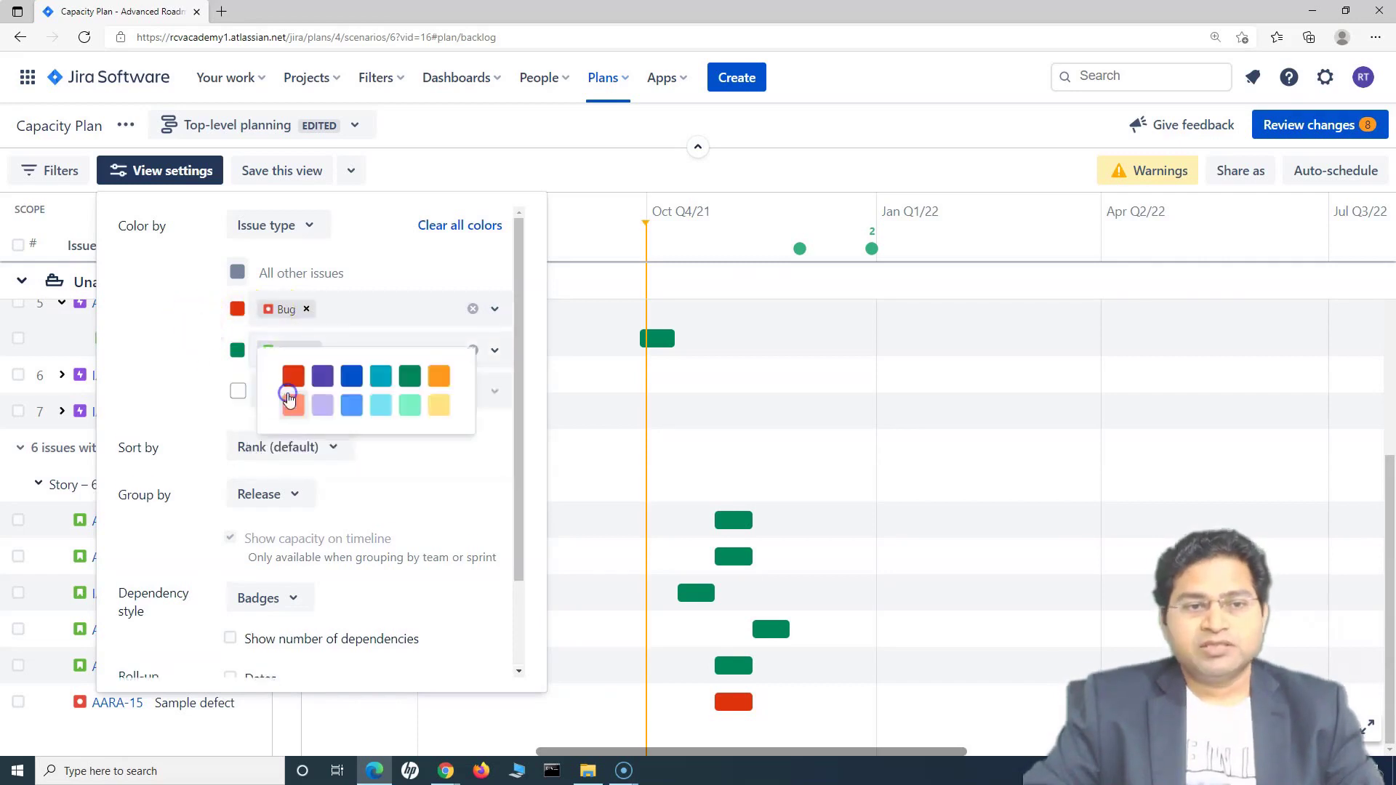
pyautogui.click(323, 379)
pyautogui.click(305, 436)
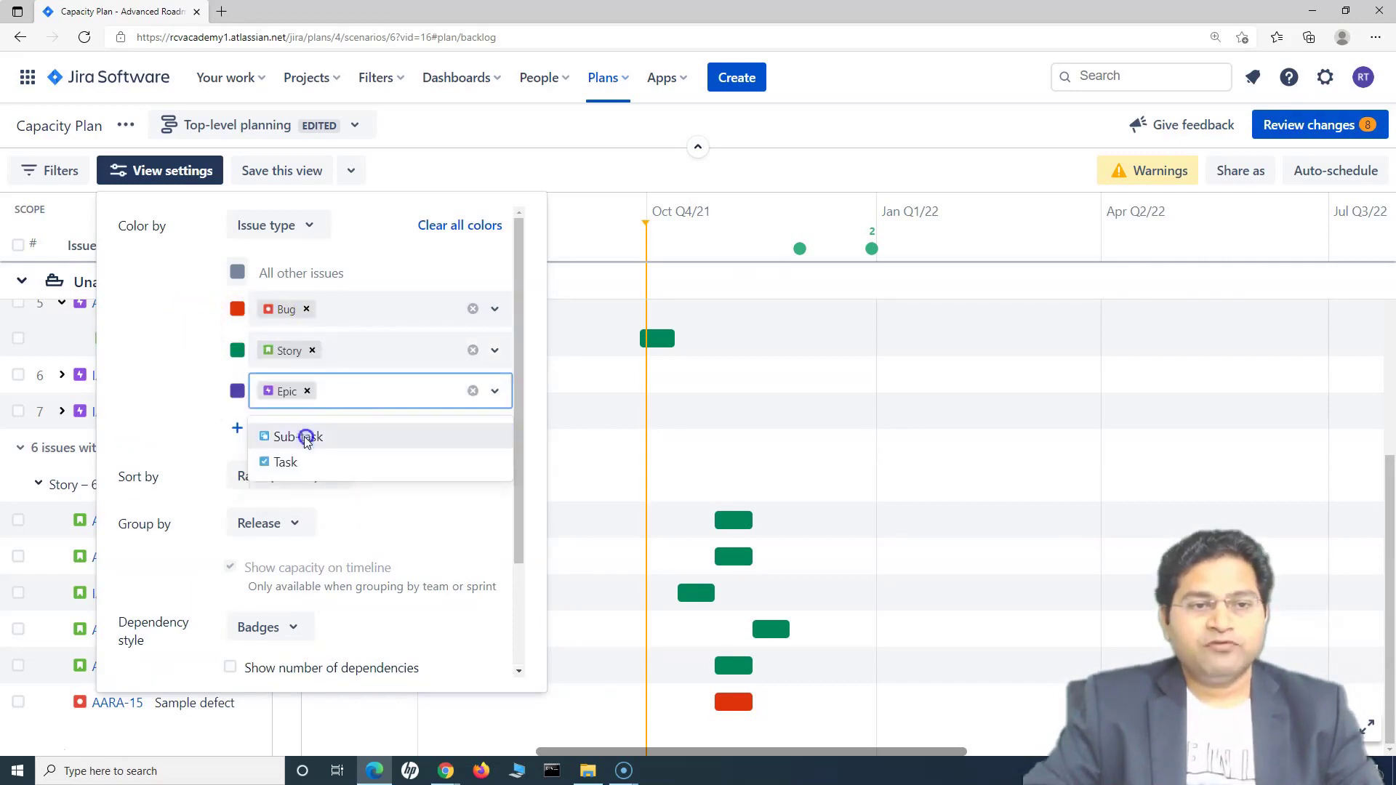
pyautogui.click(278, 437)
pyautogui.click(393, 390)
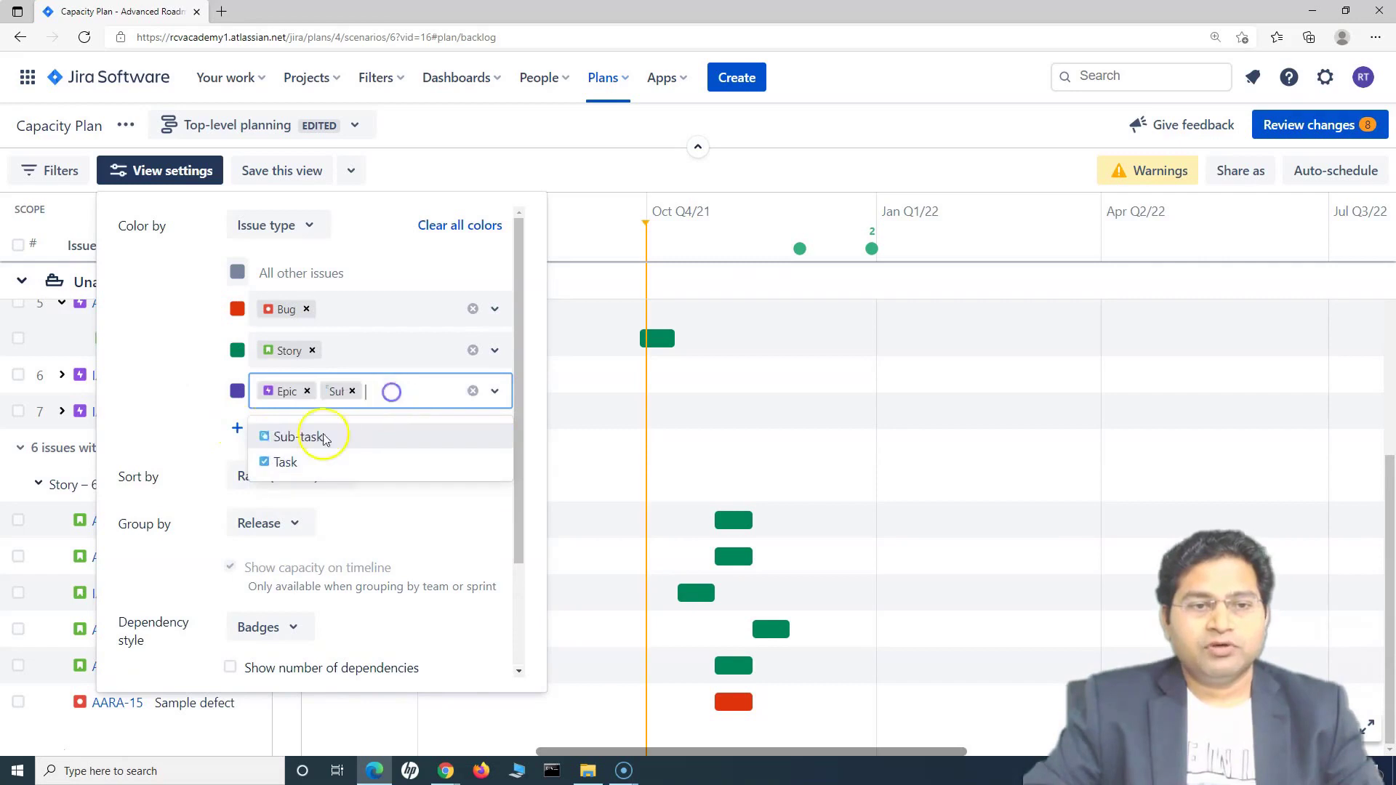
# Step: Add a teal colour rule for Sub-task issues
pyautogui.click(235, 431)
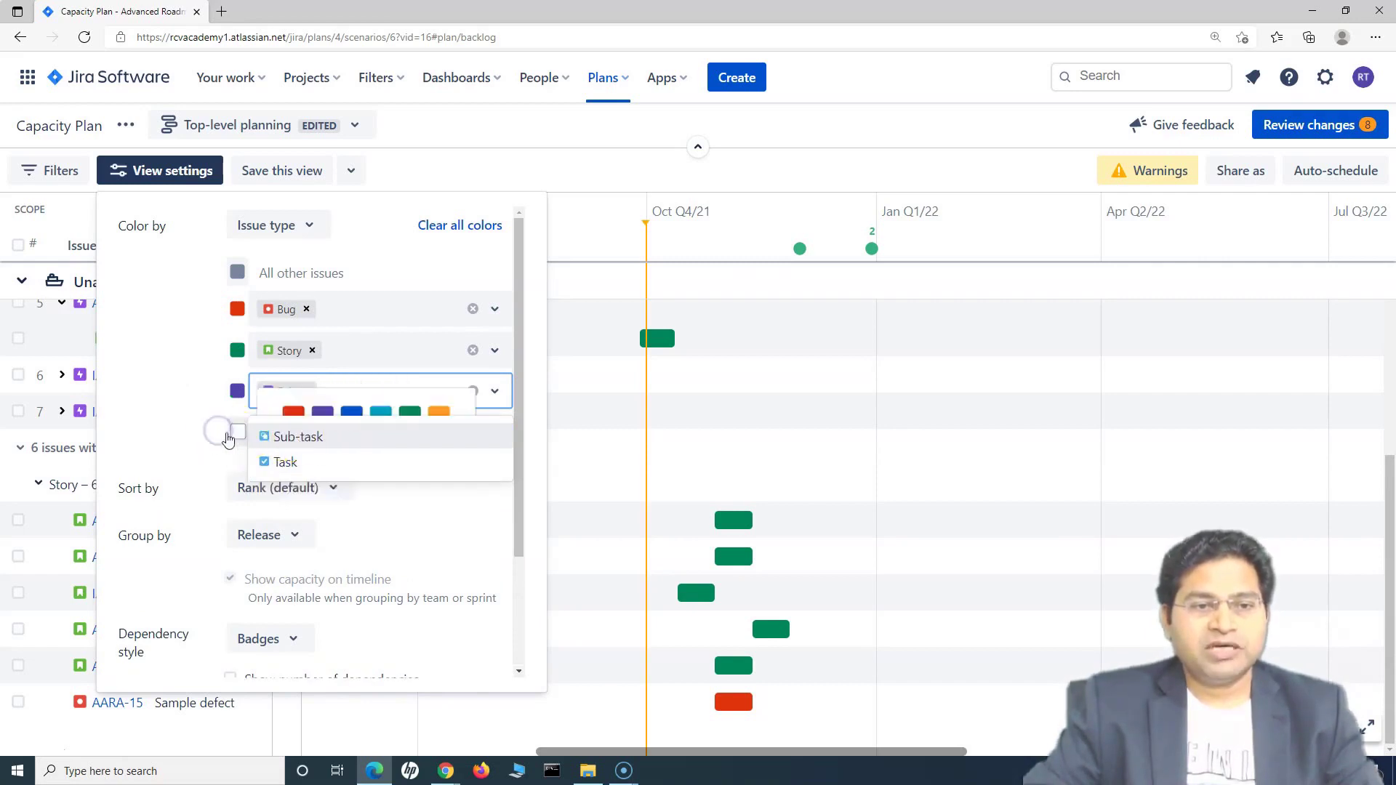
pyautogui.click(381, 412)
pyautogui.click(170, 441)
pyautogui.click(317, 439)
pyautogui.click(280, 473)
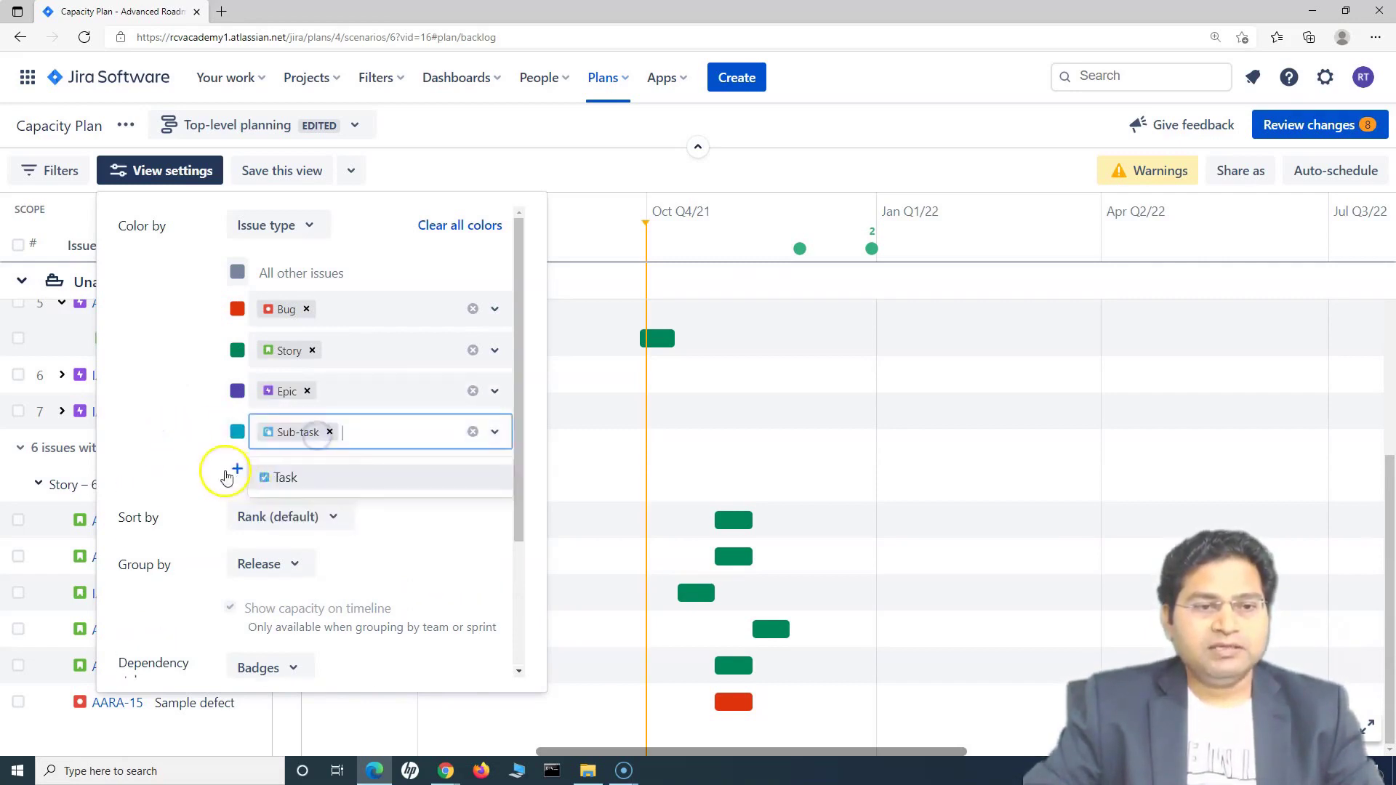
# Step: Add a dark blue colour rule for Task issues and close View settings
pyautogui.click(197, 466)
pyautogui.click(280, 469)
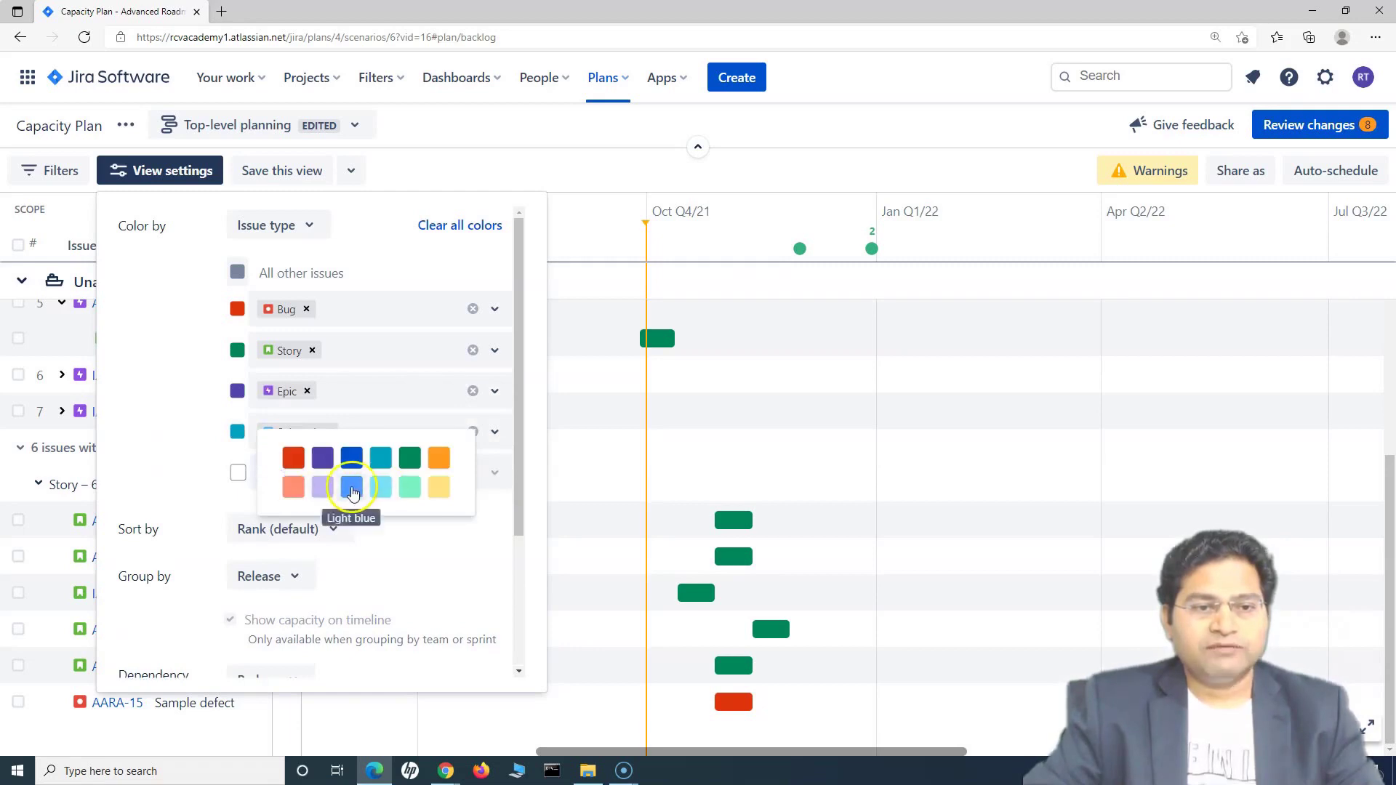
pyautogui.click(351, 458)
pyautogui.click(307, 516)
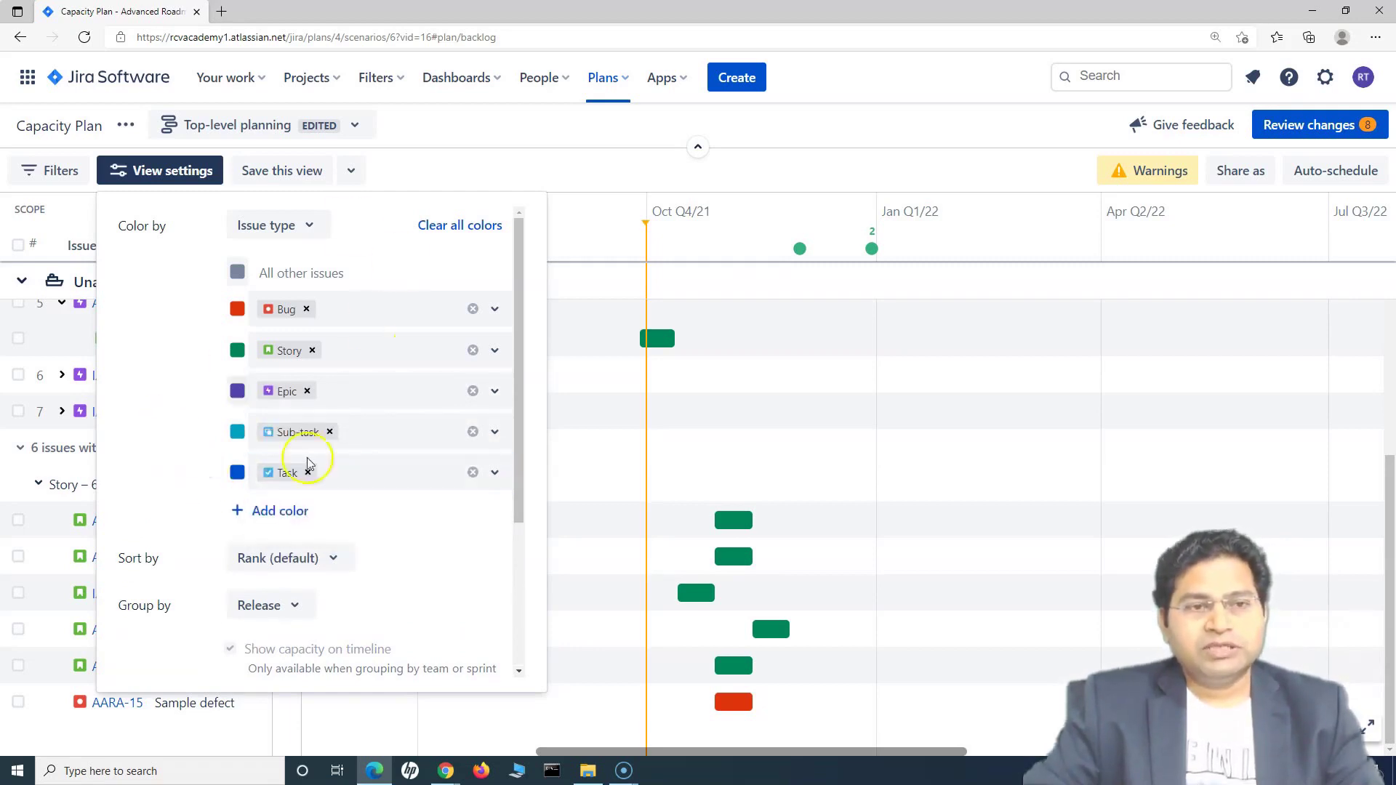
pyautogui.click(553, 267)
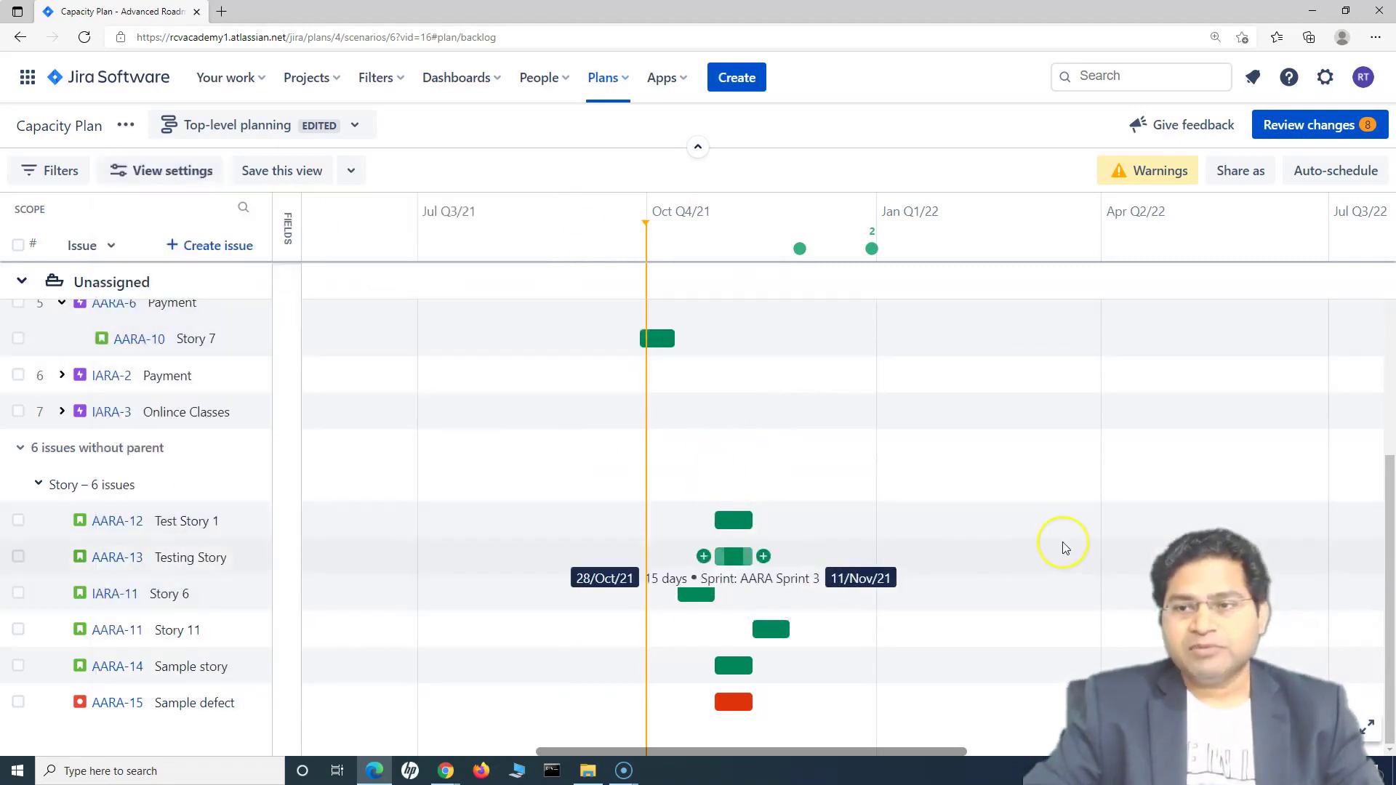
# Step: Expand AARA-4 Portal Registration to reveal green Story 3 and Story 4, then reopen View settings
pyautogui.scroll(4, 1014, 390)
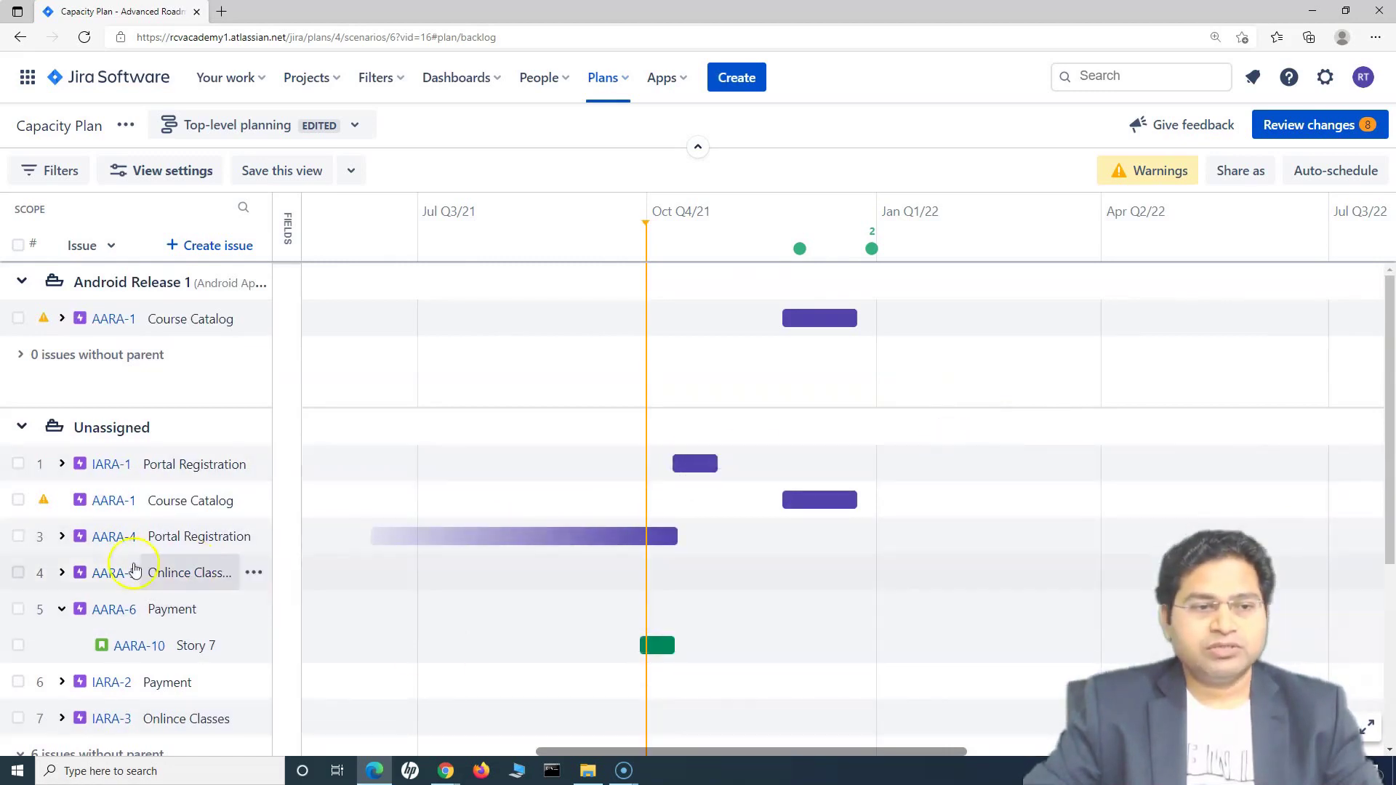
pyautogui.click(62, 536)
pyautogui.scroll(-2, 553, 595)
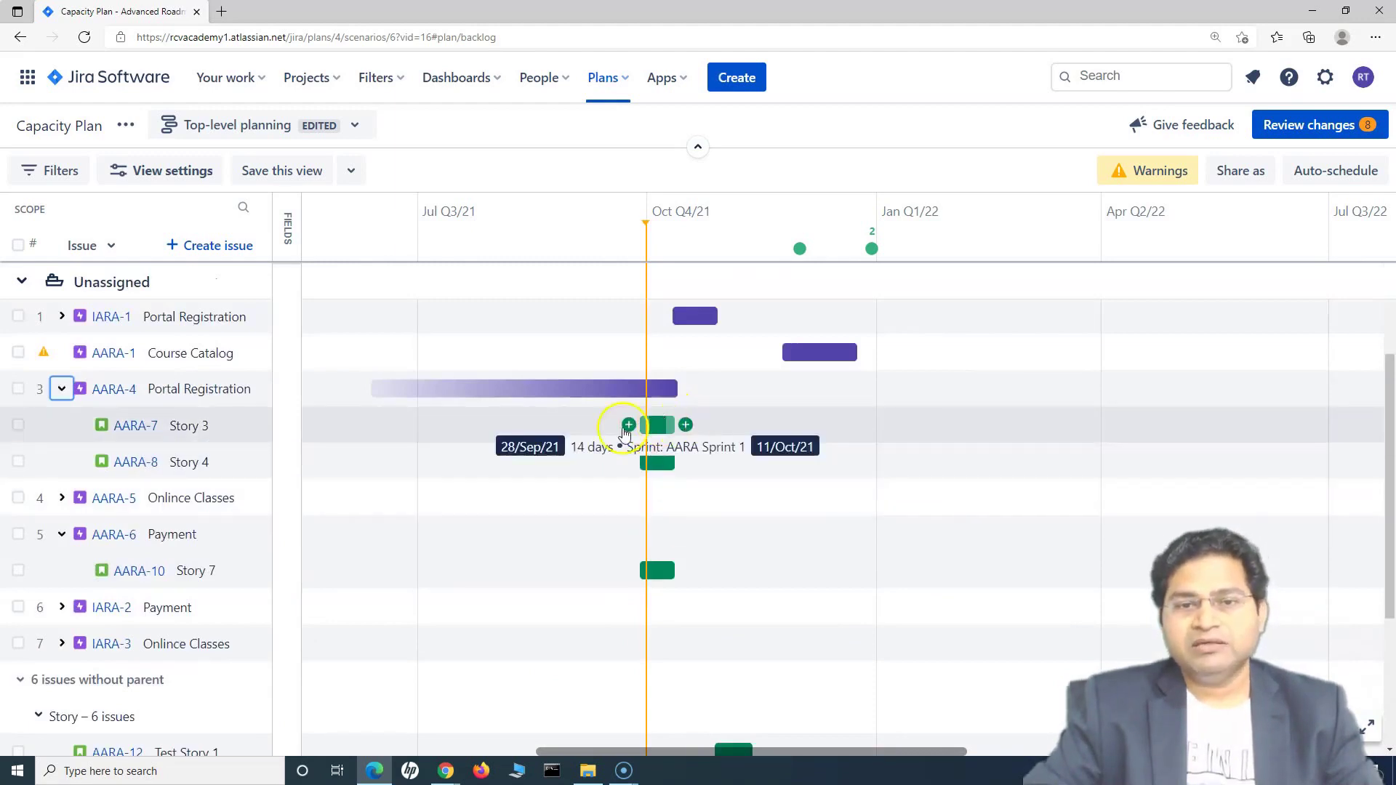
pyautogui.moveTo(260, 333)
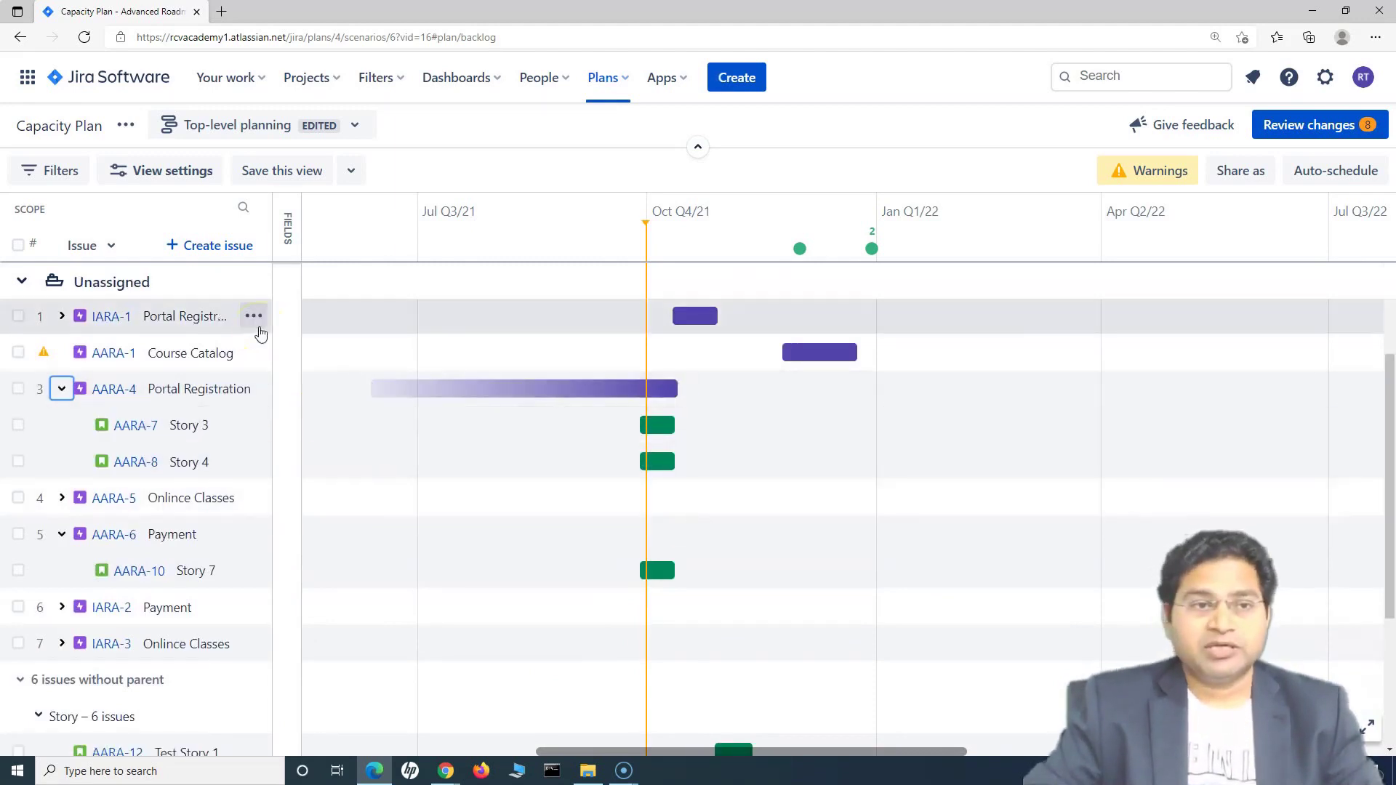
pyautogui.moveTo(618, 434)
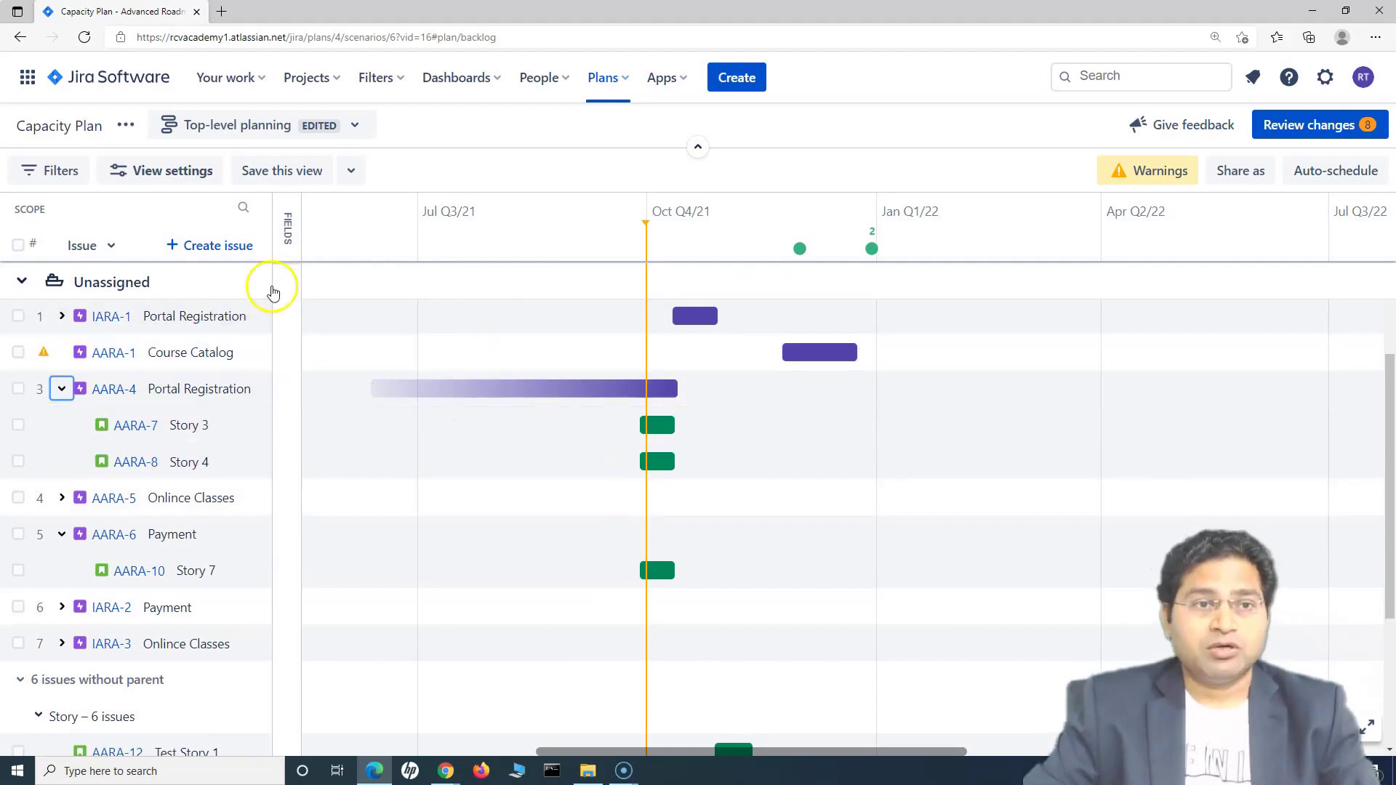
pyautogui.click(161, 170)
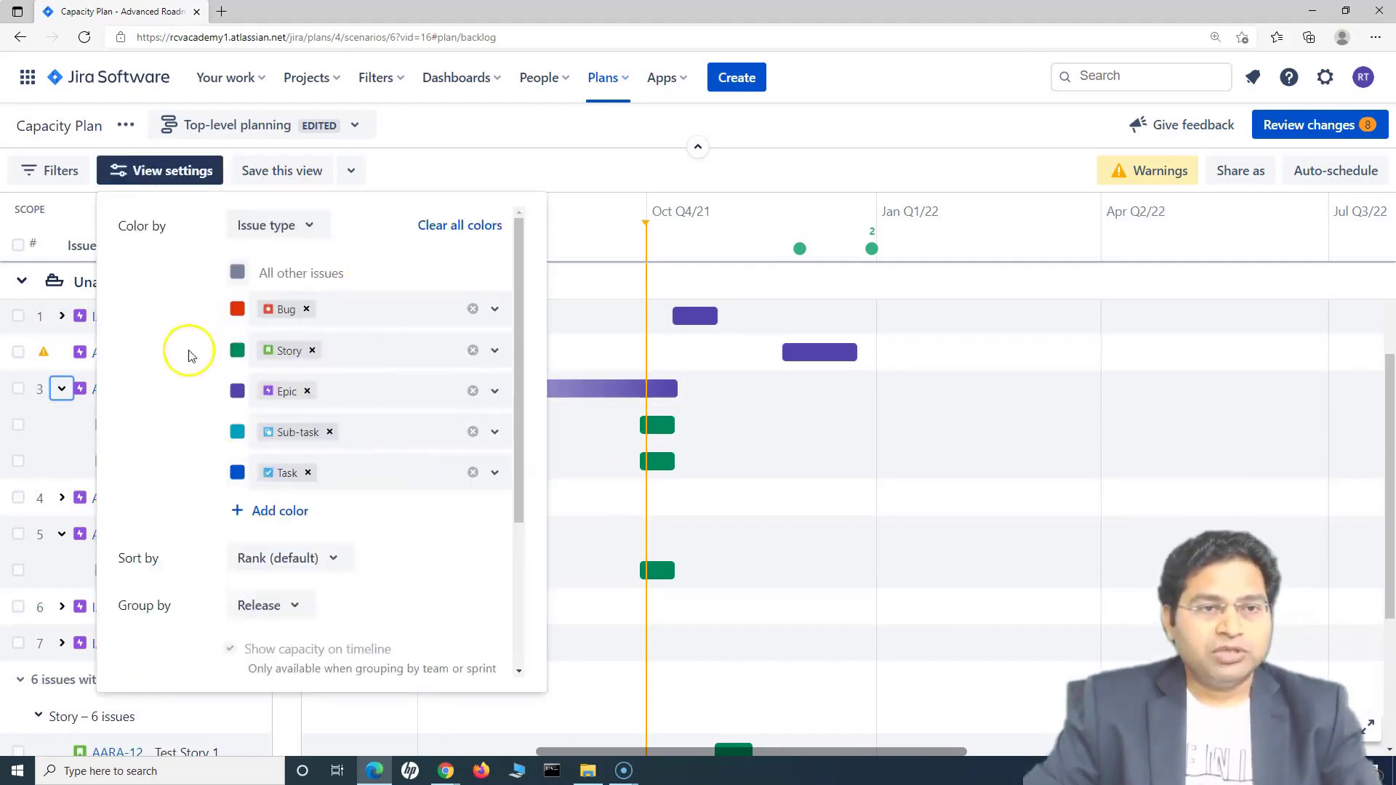
# Step: Clear all colour rules and group the roadmap by Team
pyautogui.click(311, 225)
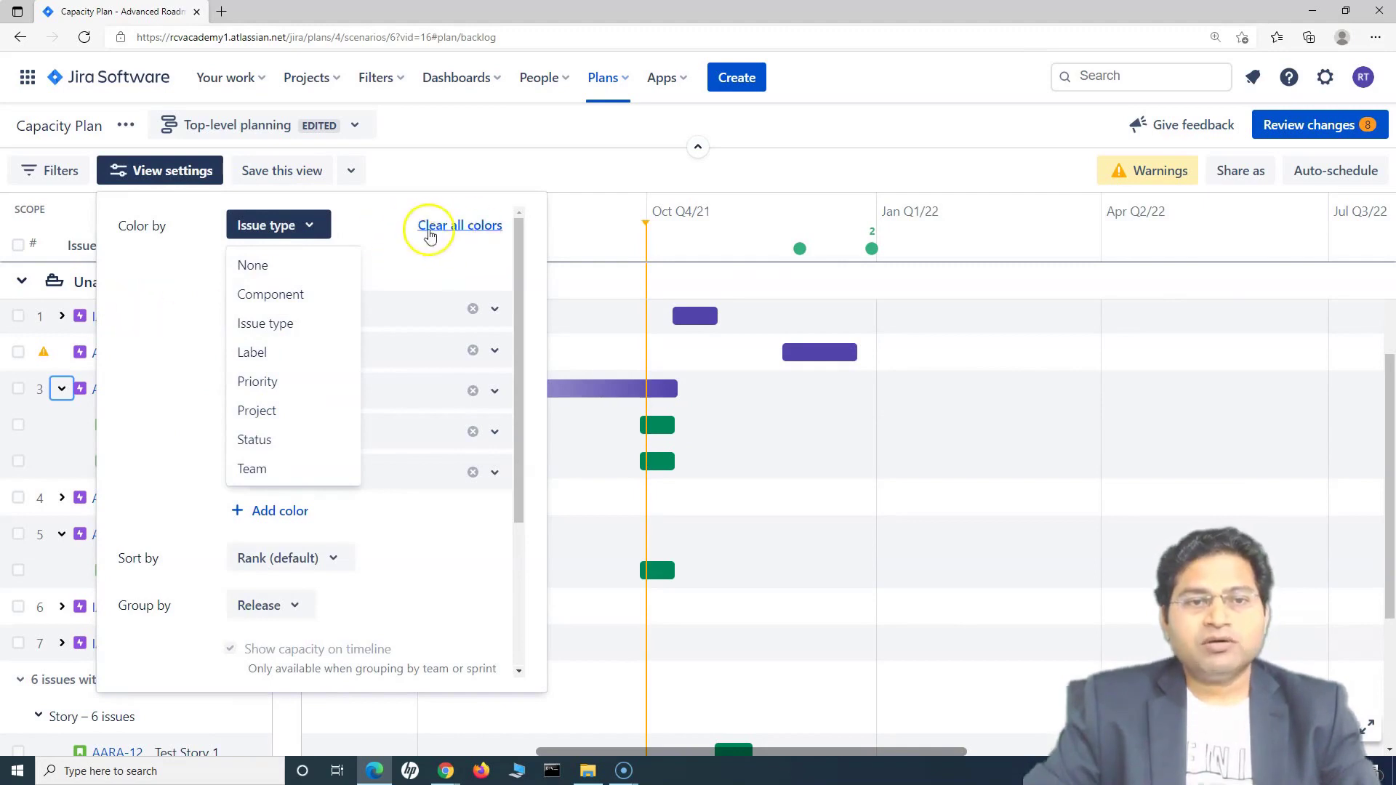
pyautogui.click(457, 226)
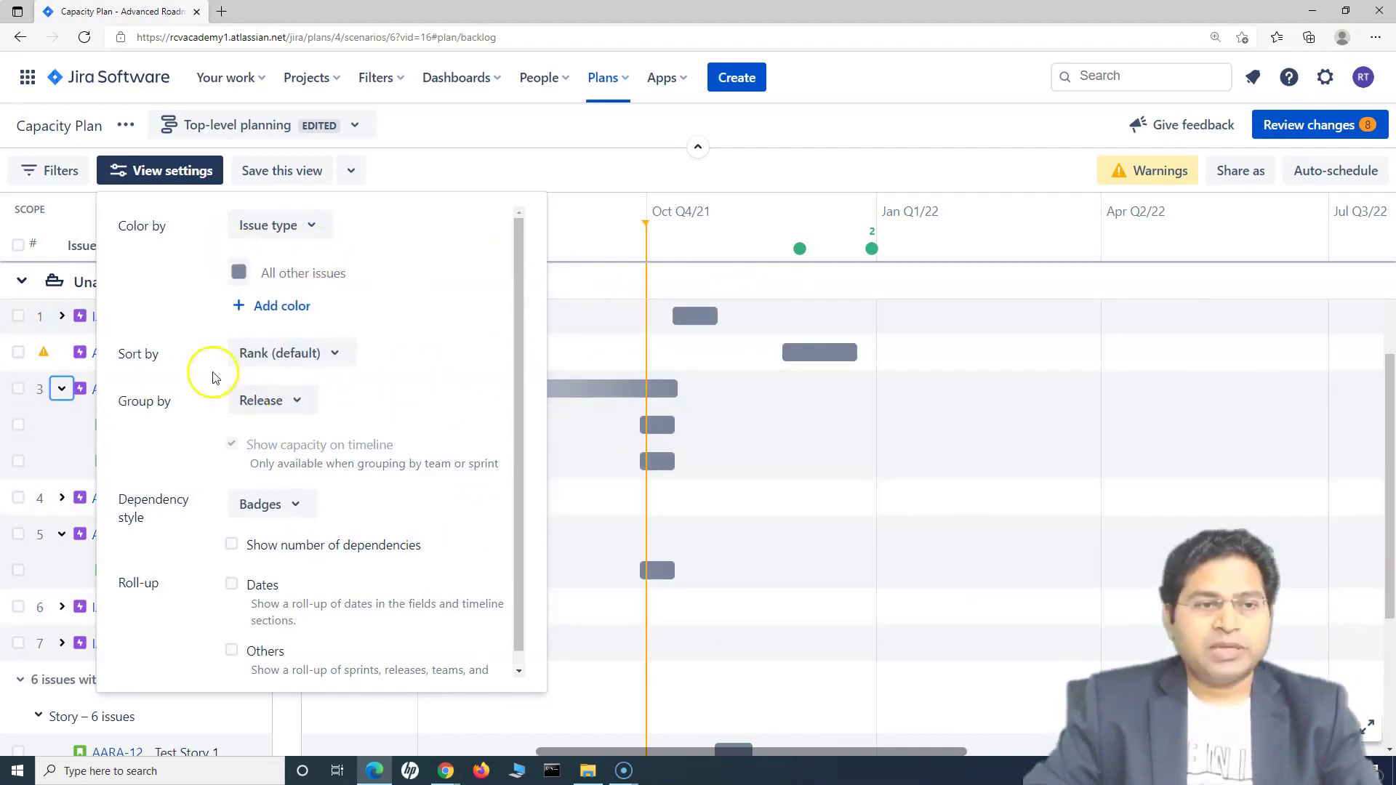
pyautogui.click(315, 359)
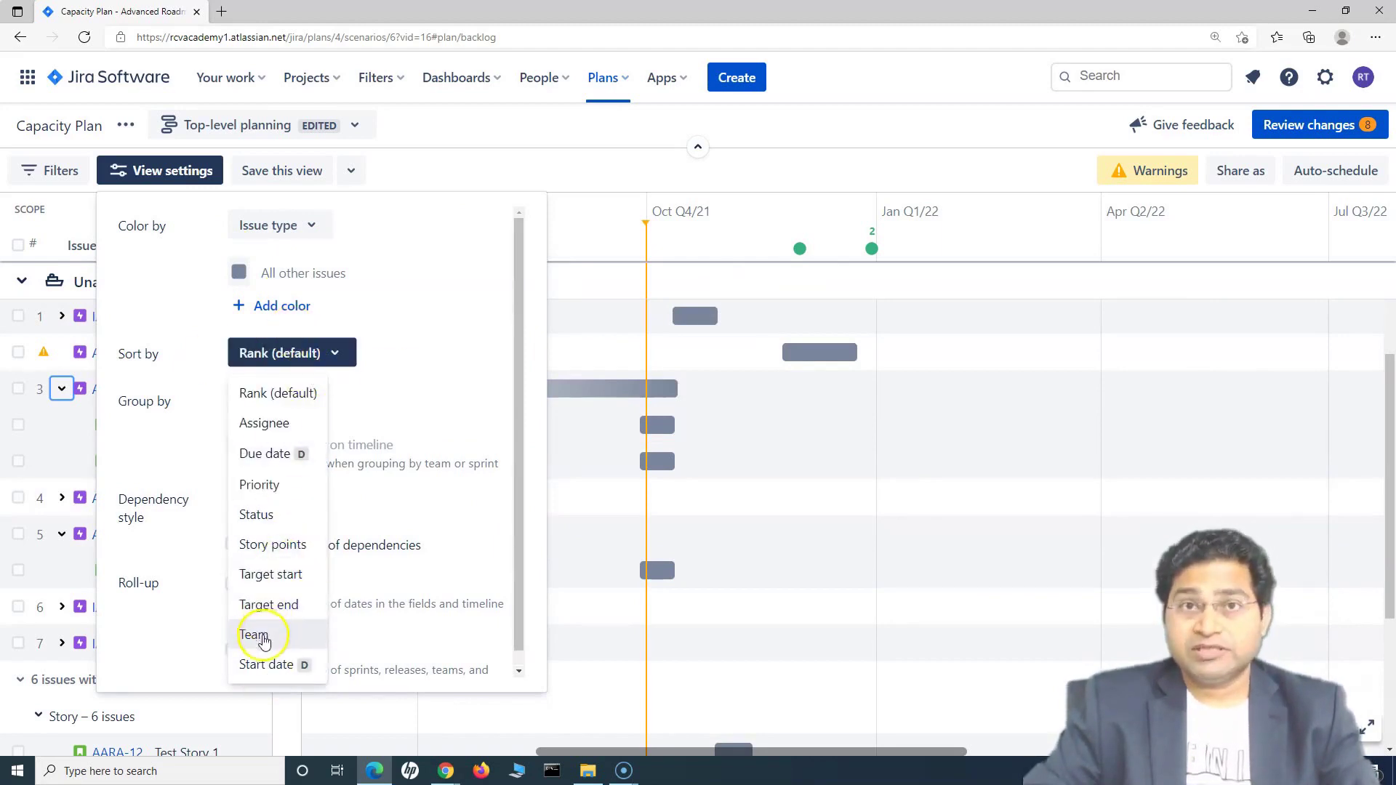
pyautogui.click(459, 373)
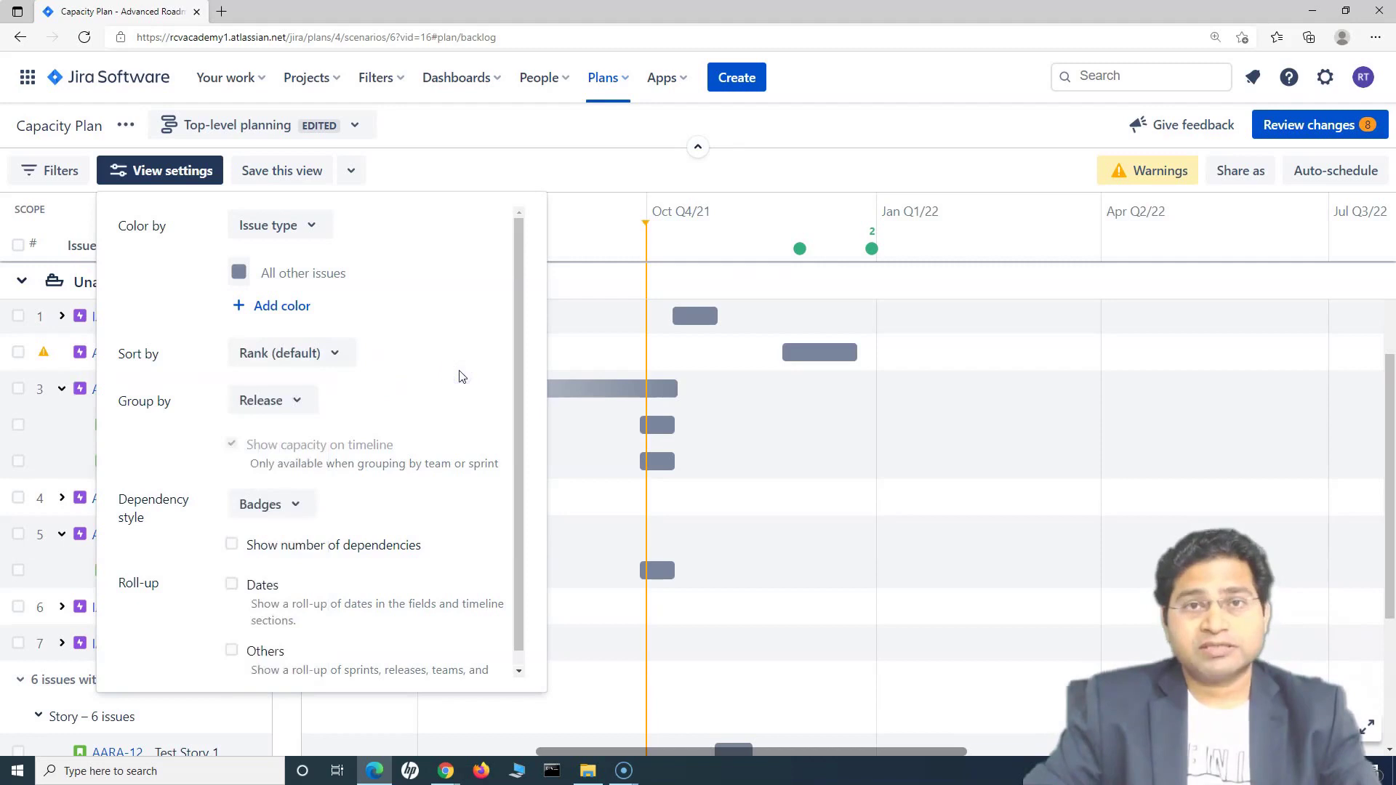
pyautogui.click(270, 400)
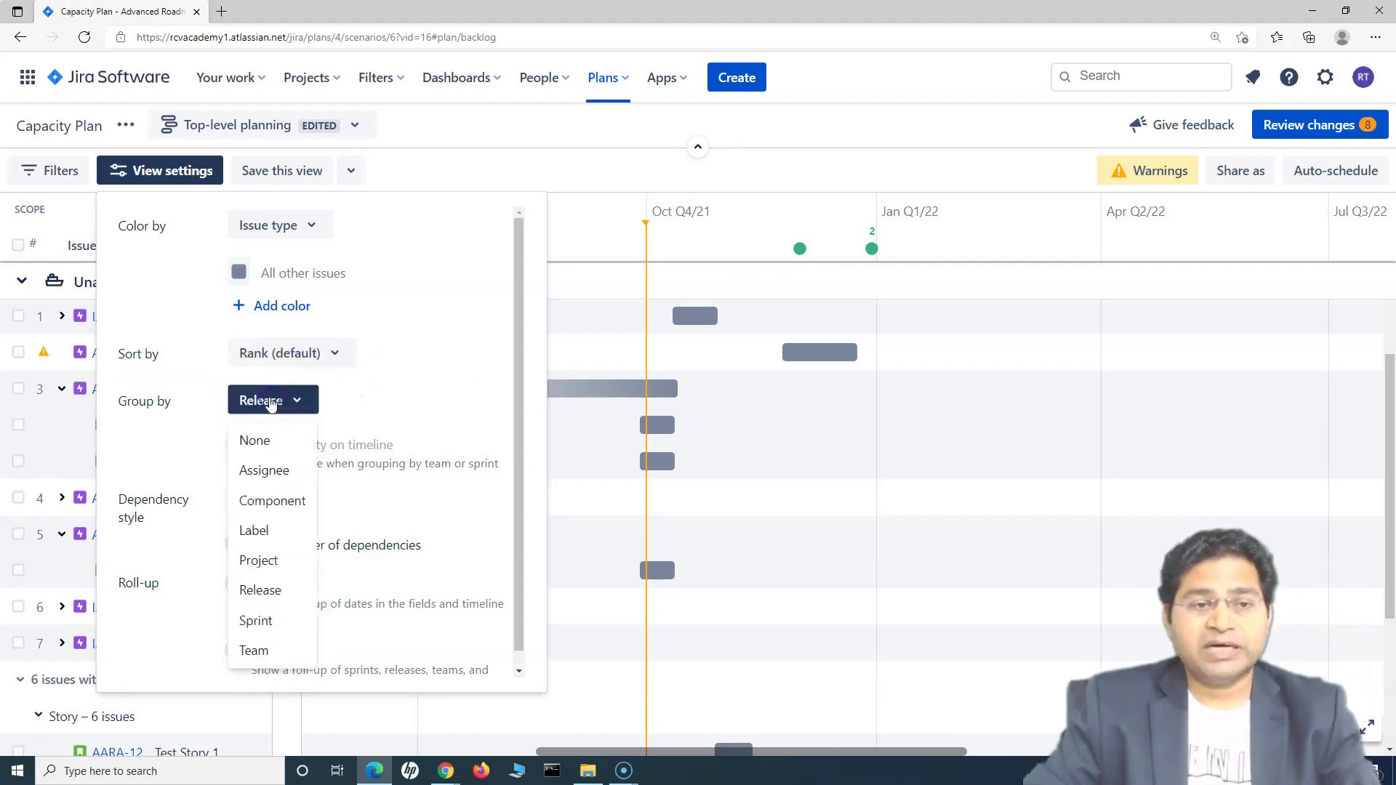
pyautogui.click(265, 651)
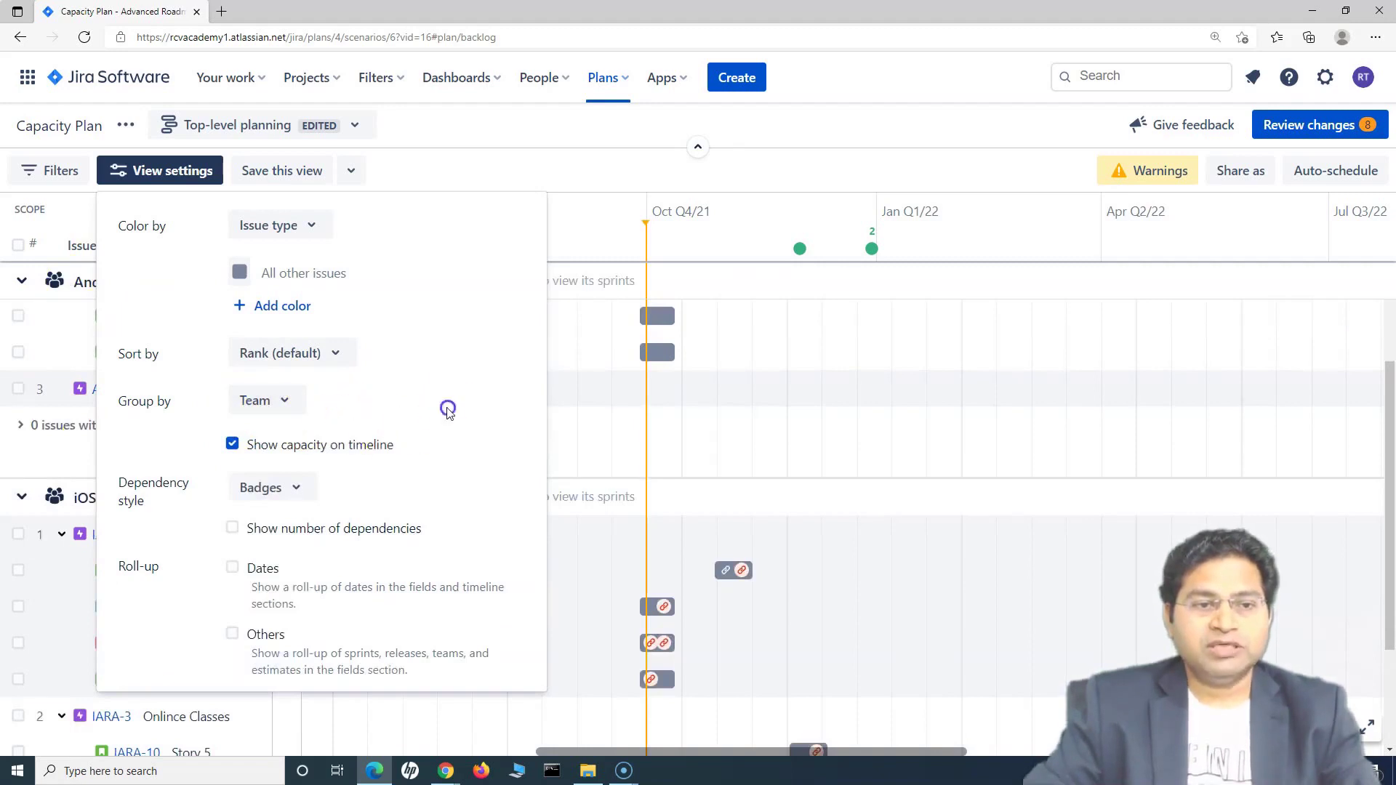
# Step: Keep capacity shown and dependencies as badges, and roll up dates onto parent issues
pyautogui.click(232, 444)
pyautogui.click(232, 446)
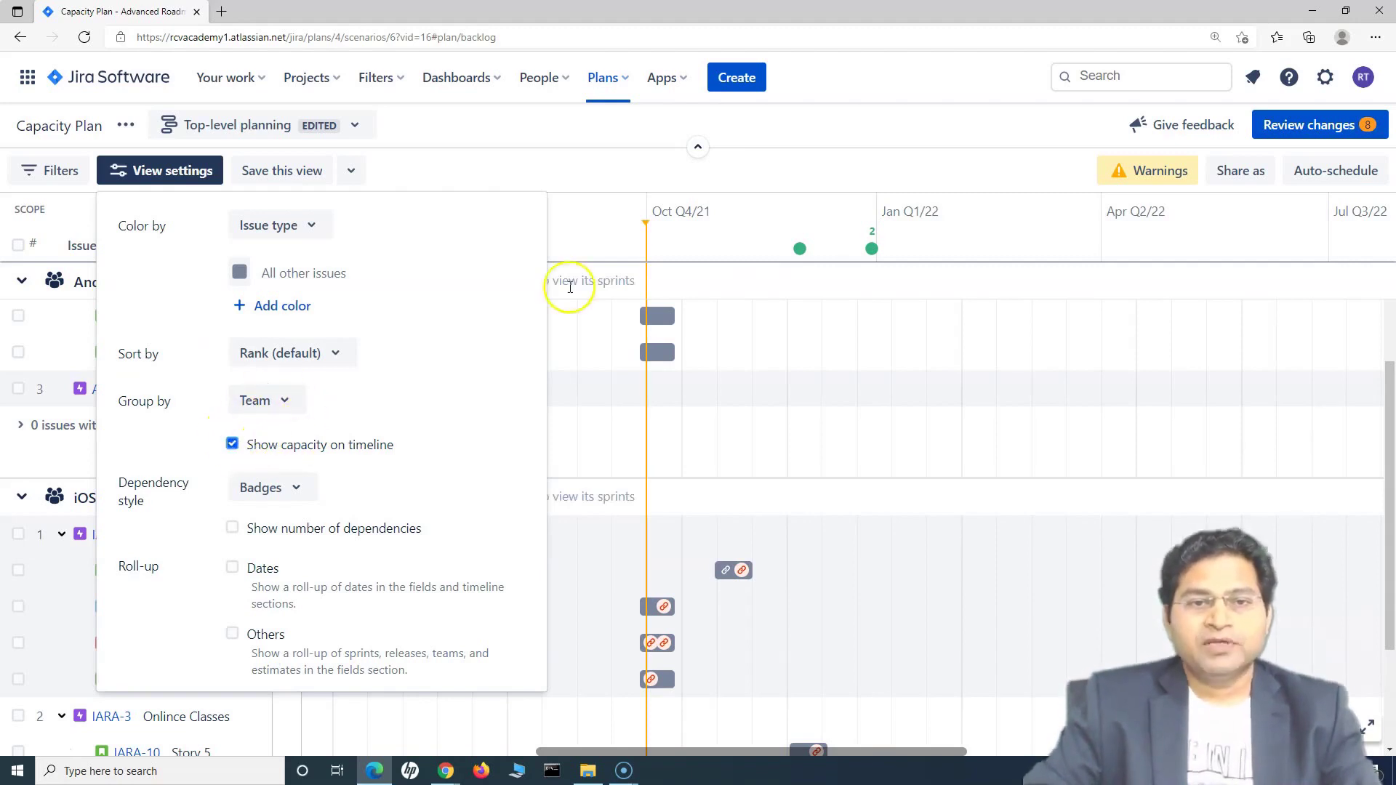
pyautogui.click(275, 489)
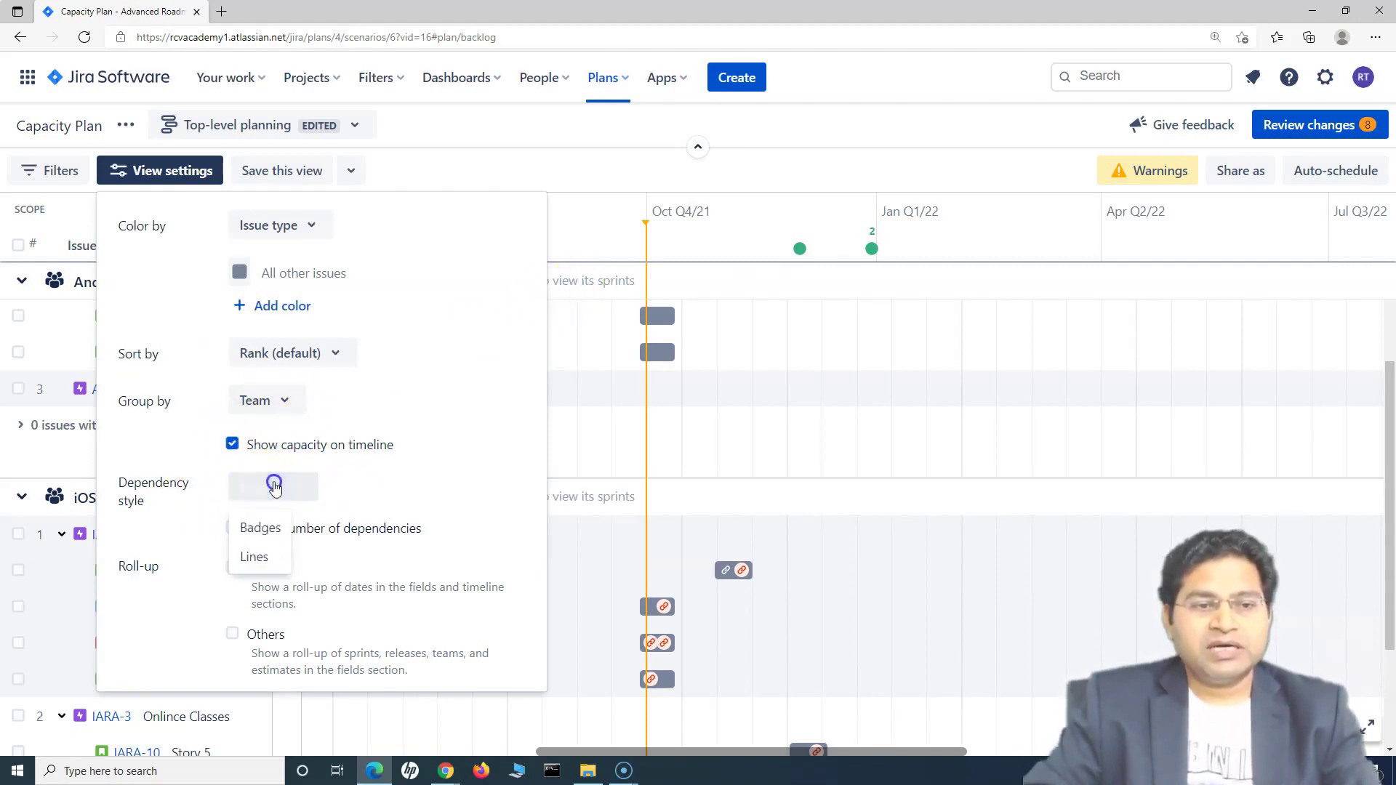
pyautogui.click(263, 560)
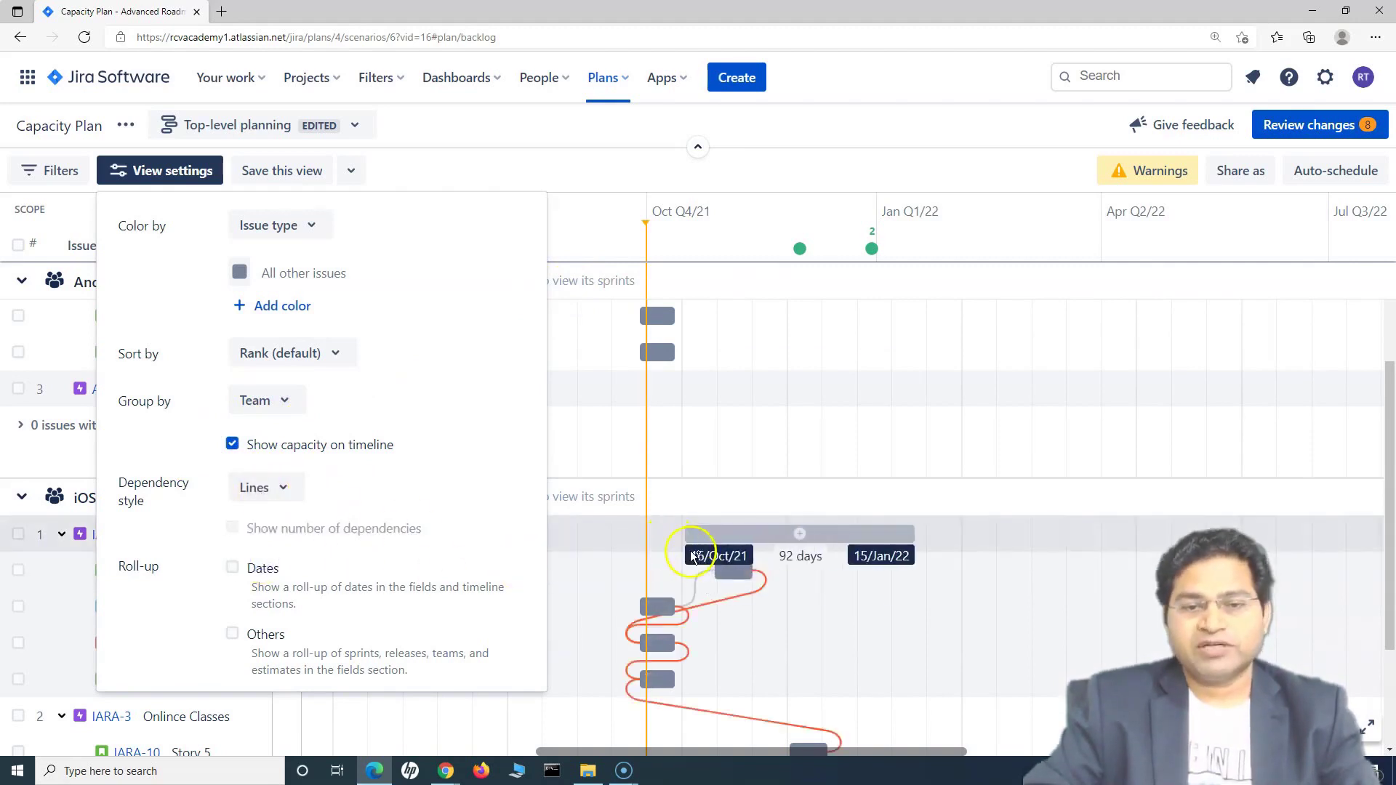
pyautogui.scroll(-3, 797, 498)
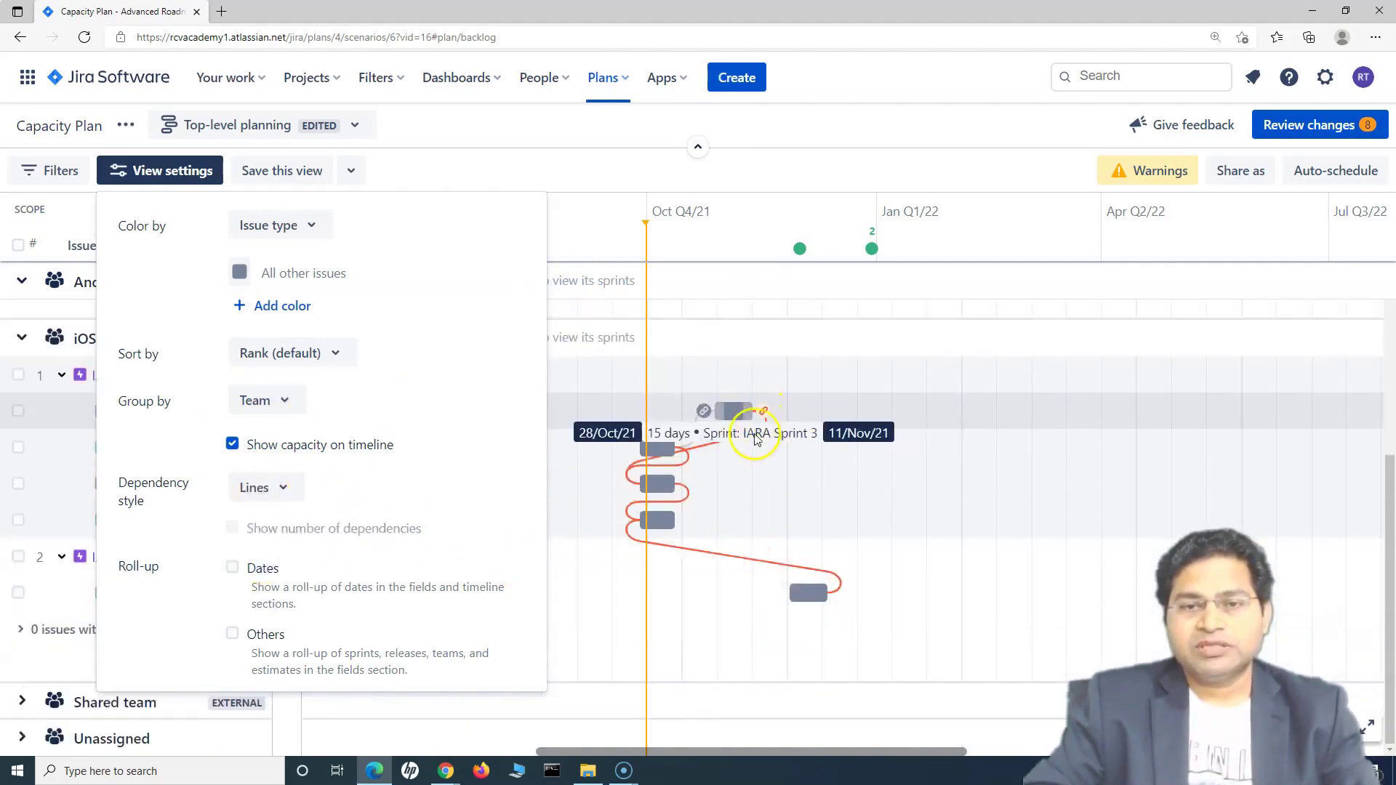
pyautogui.click(282, 492)
pyautogui.click(267, 531)
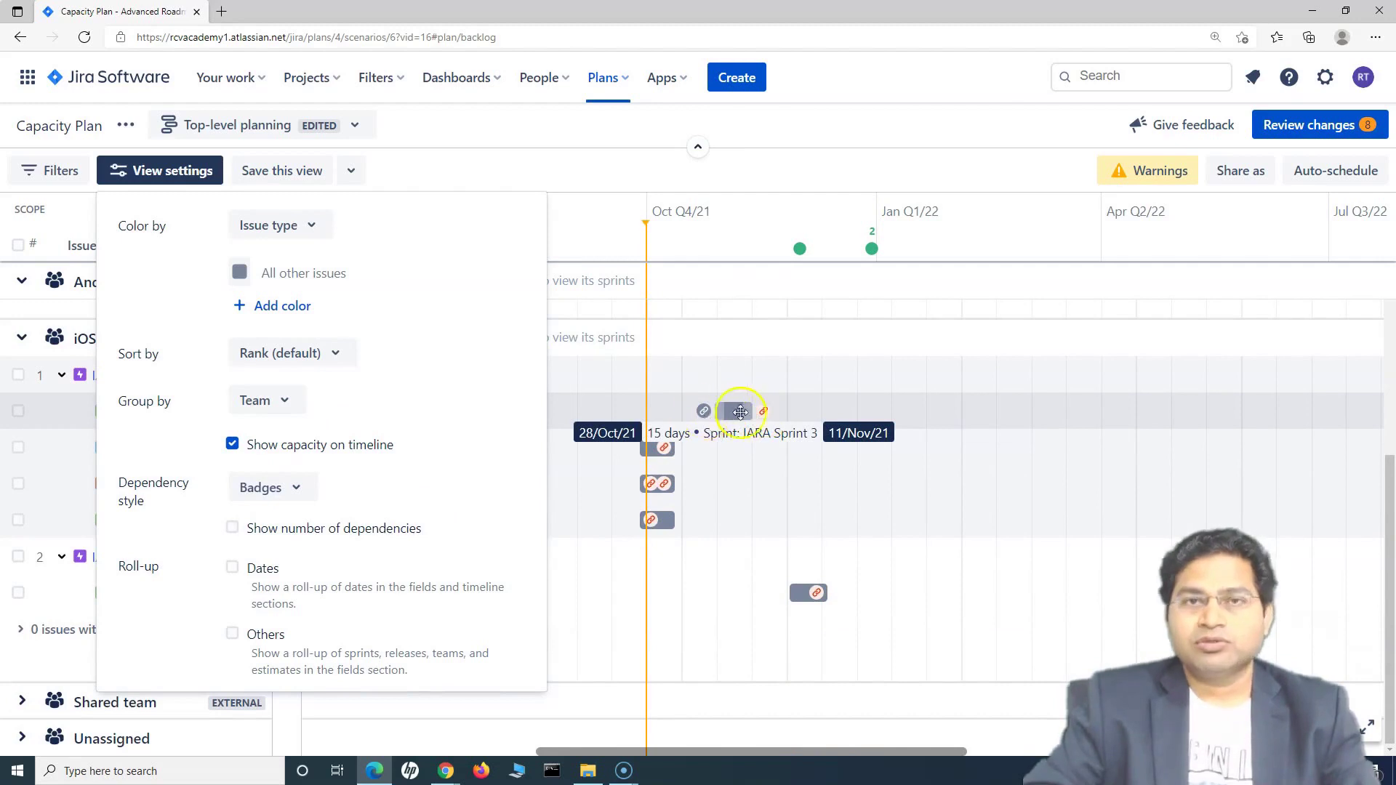
pyautogui.click(231, 574)
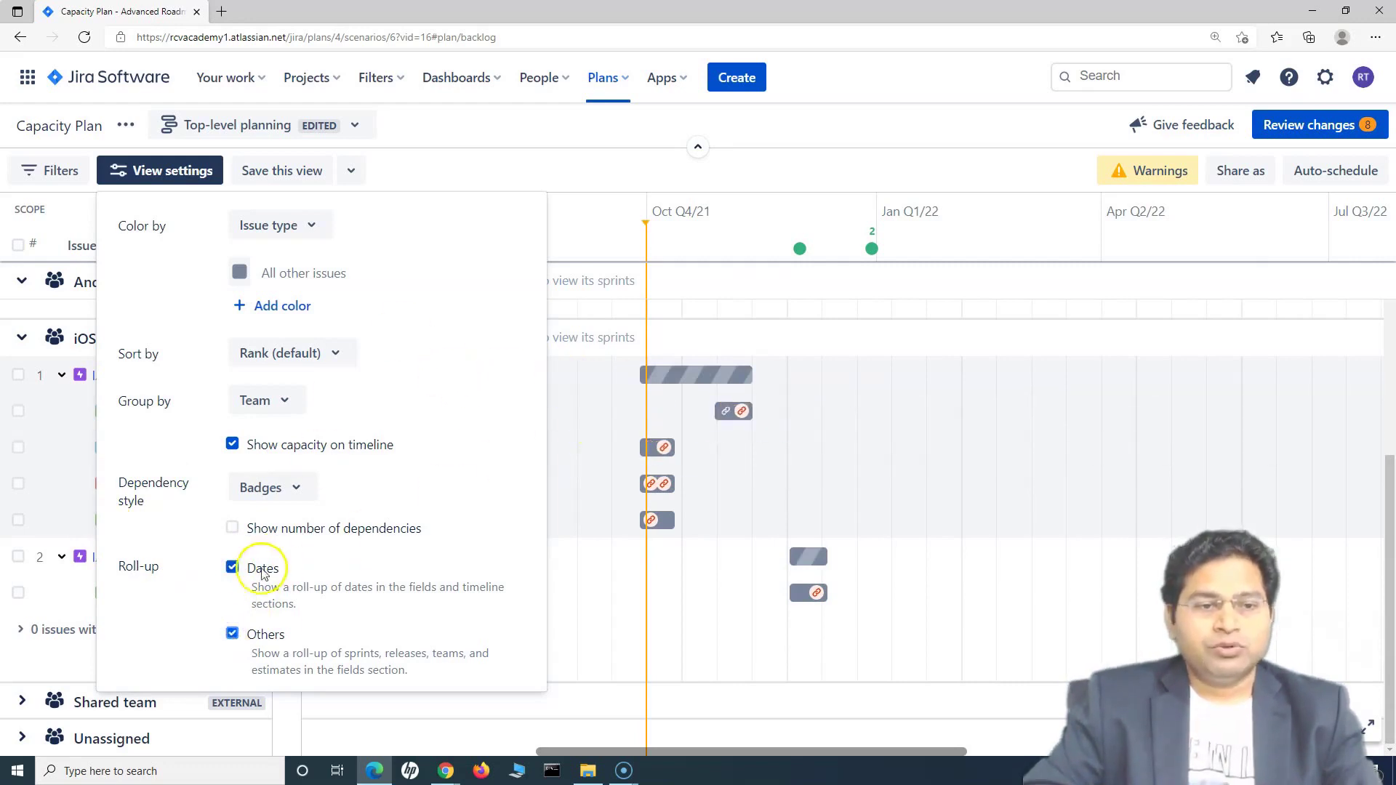
pyautogui.click(595, 230)
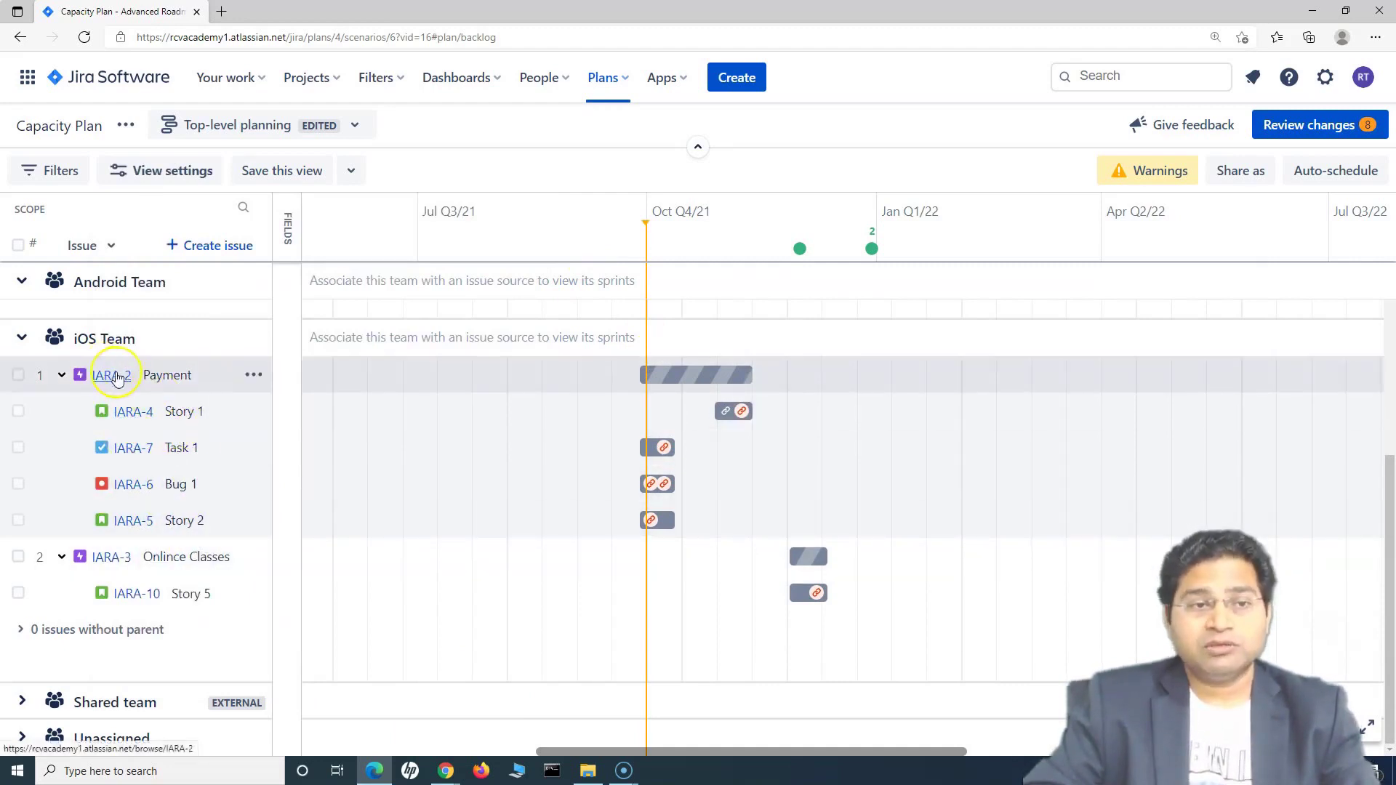
pyautogui.moveTo(630, 376)
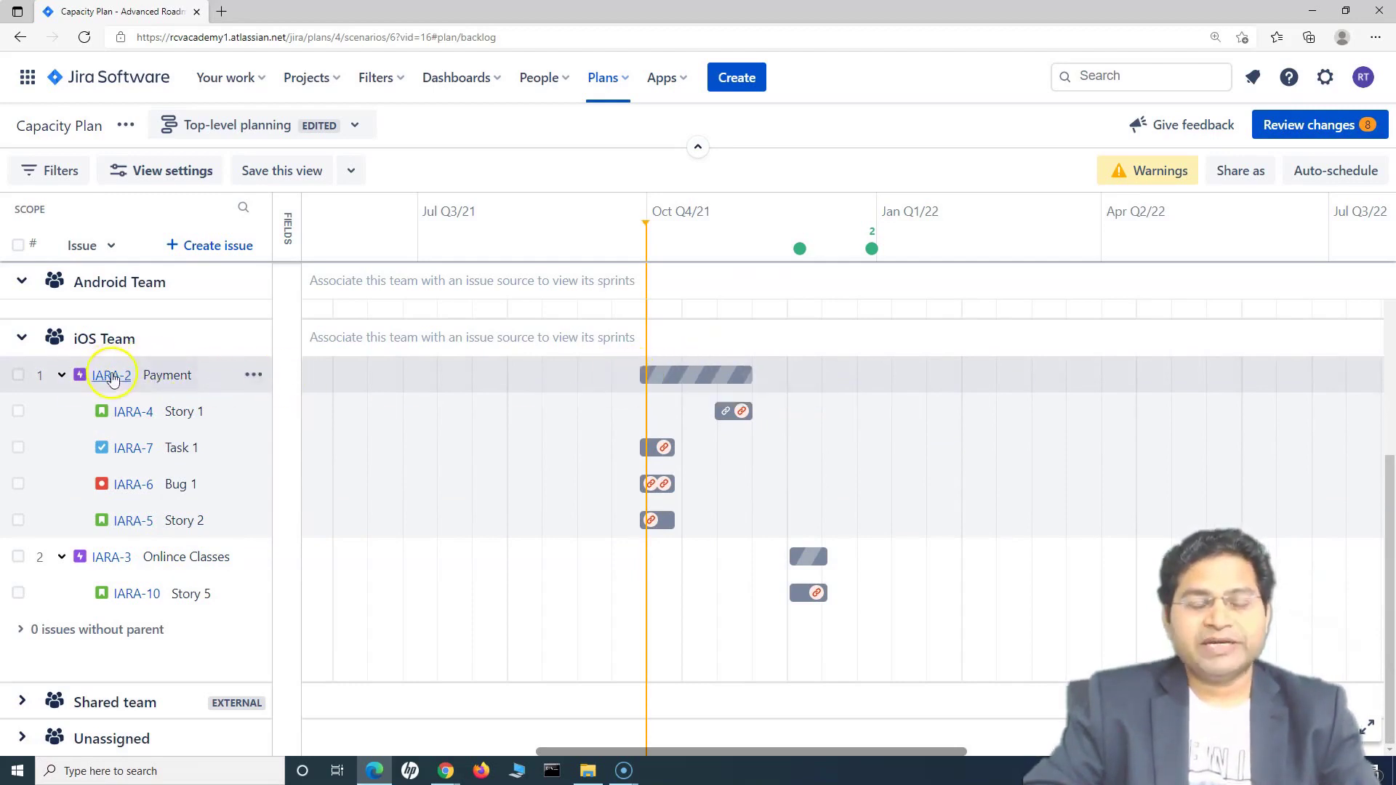
pyautogui.click(160, 170)
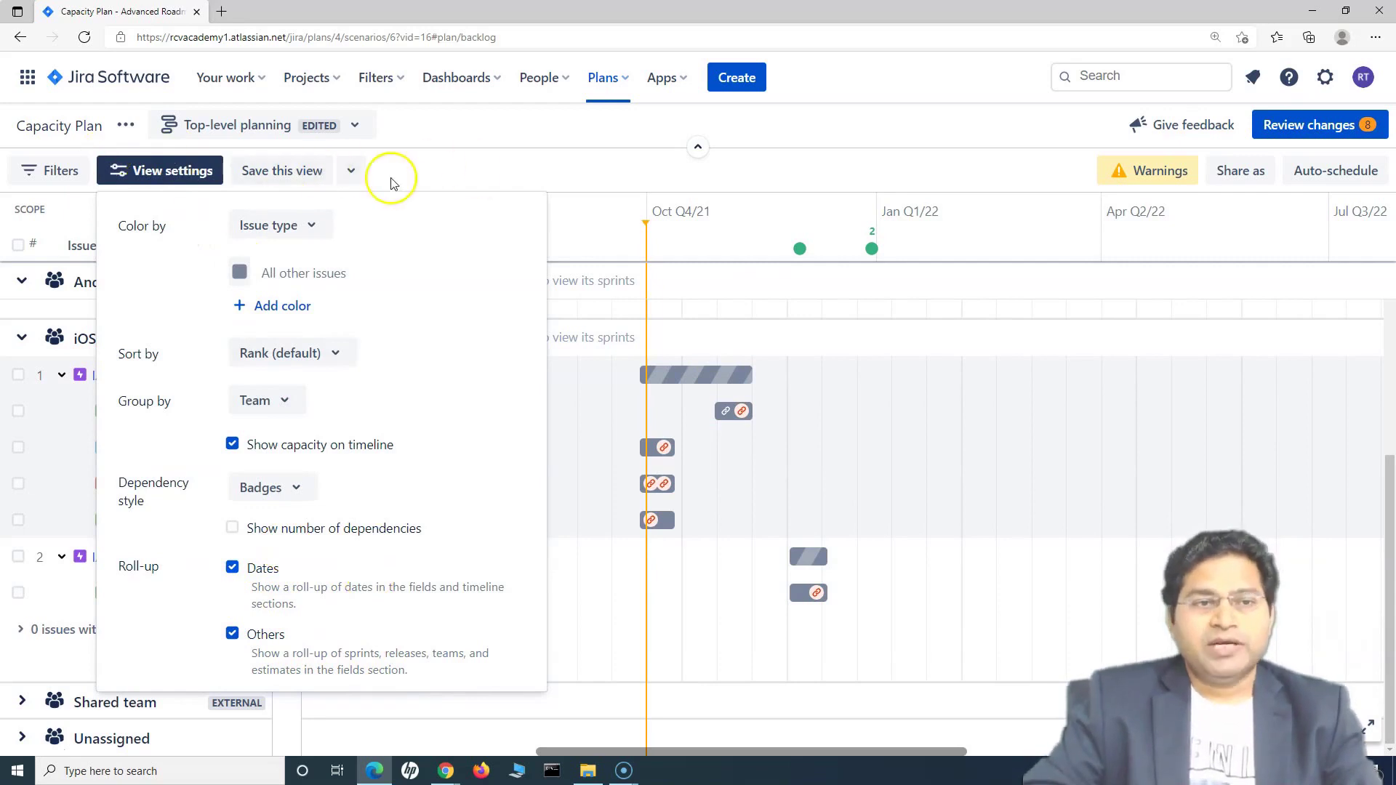
pyautogui.click(244, 182)
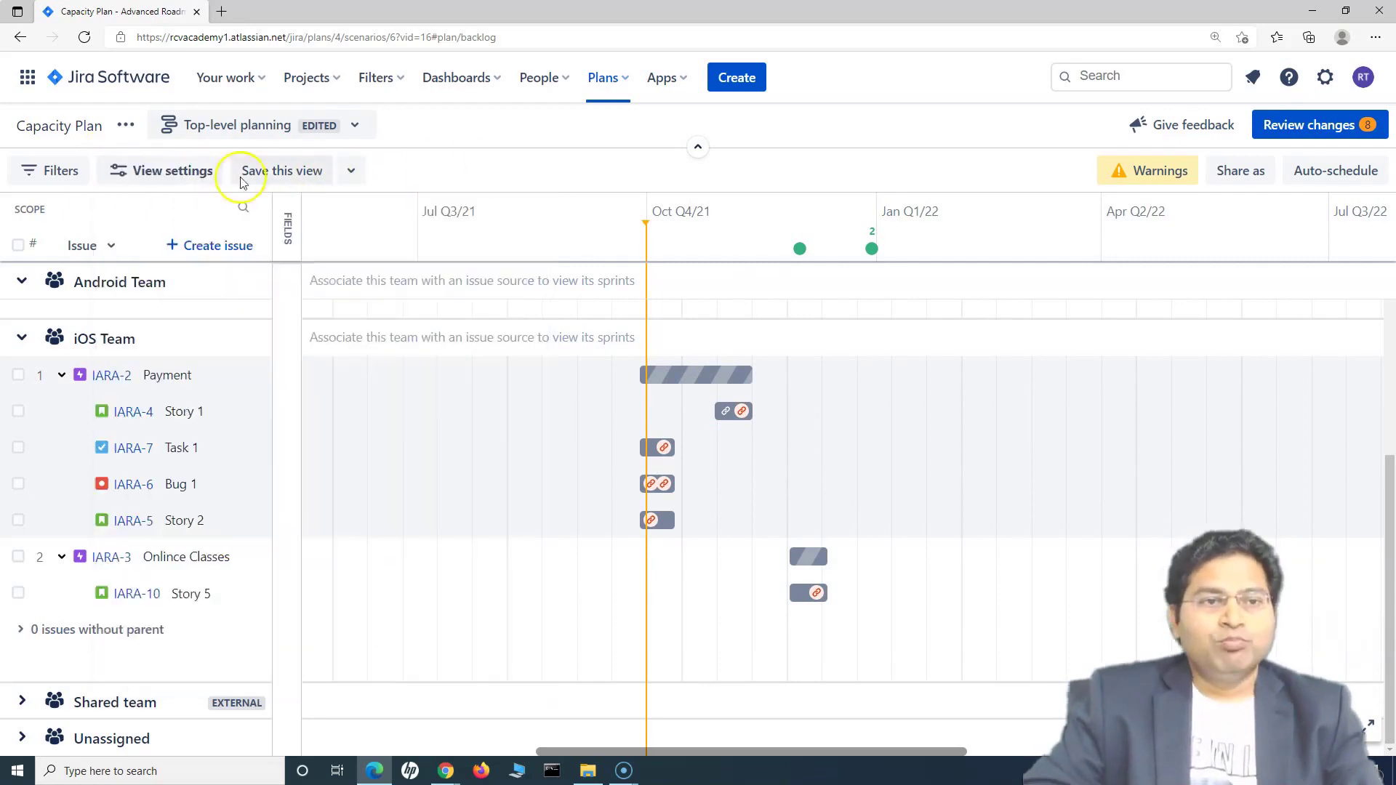
# Step: After visiting Manage views, drag Sample story 2 (AARA-3) later toward December
pyautogui.click(355, 125)
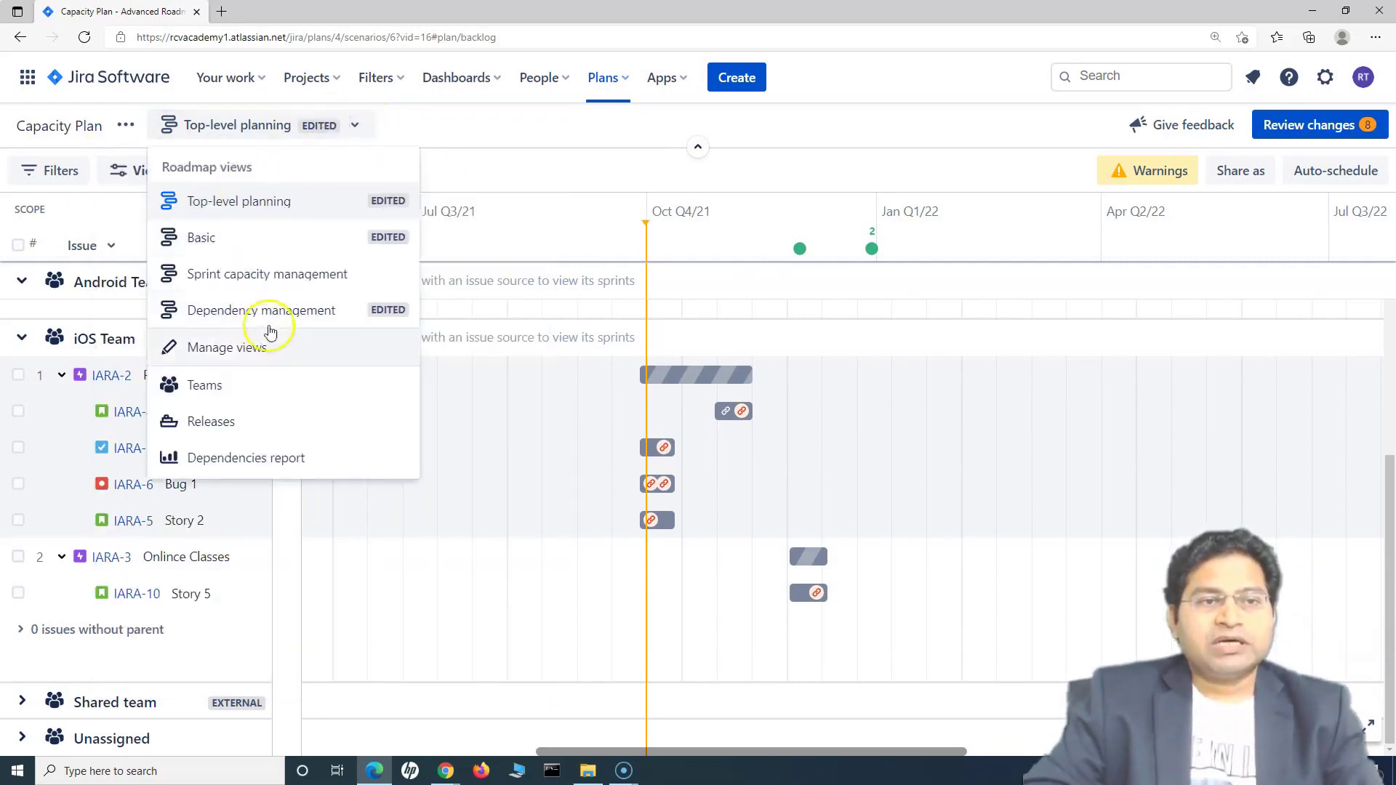
pyautogui.click(202, 349)
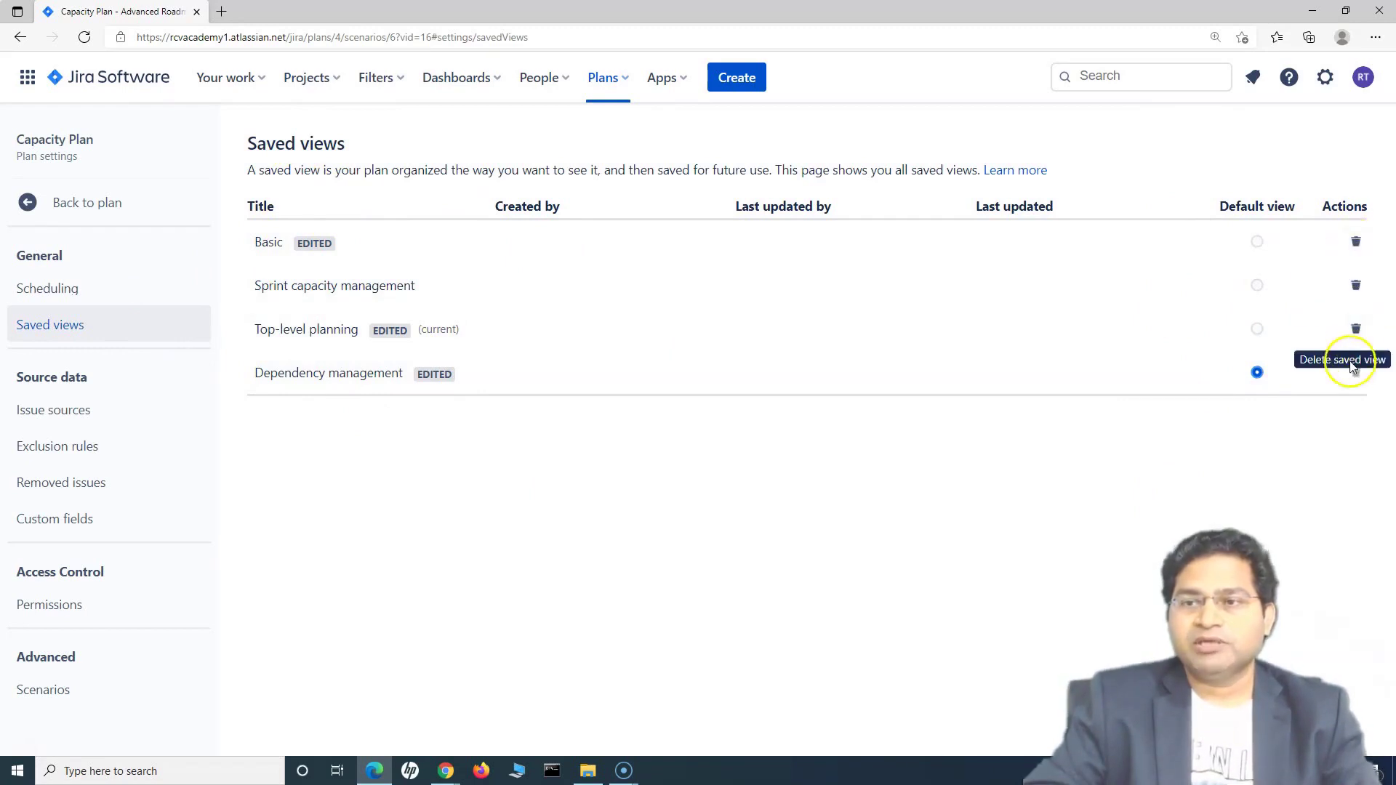
pyautogui.click(153, 218)
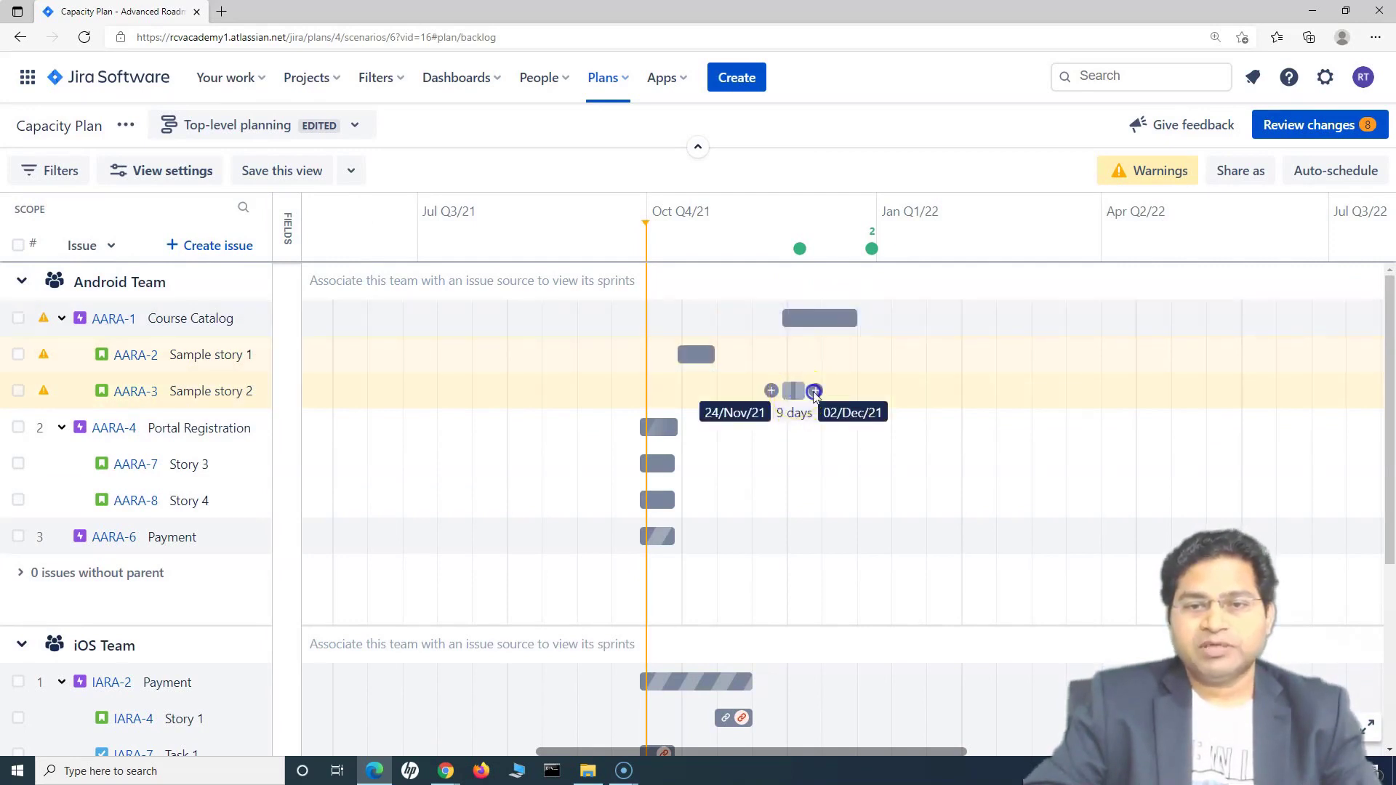
pyautogui.moveTo(814, 393); pyautogui.dragTo(851, 392)
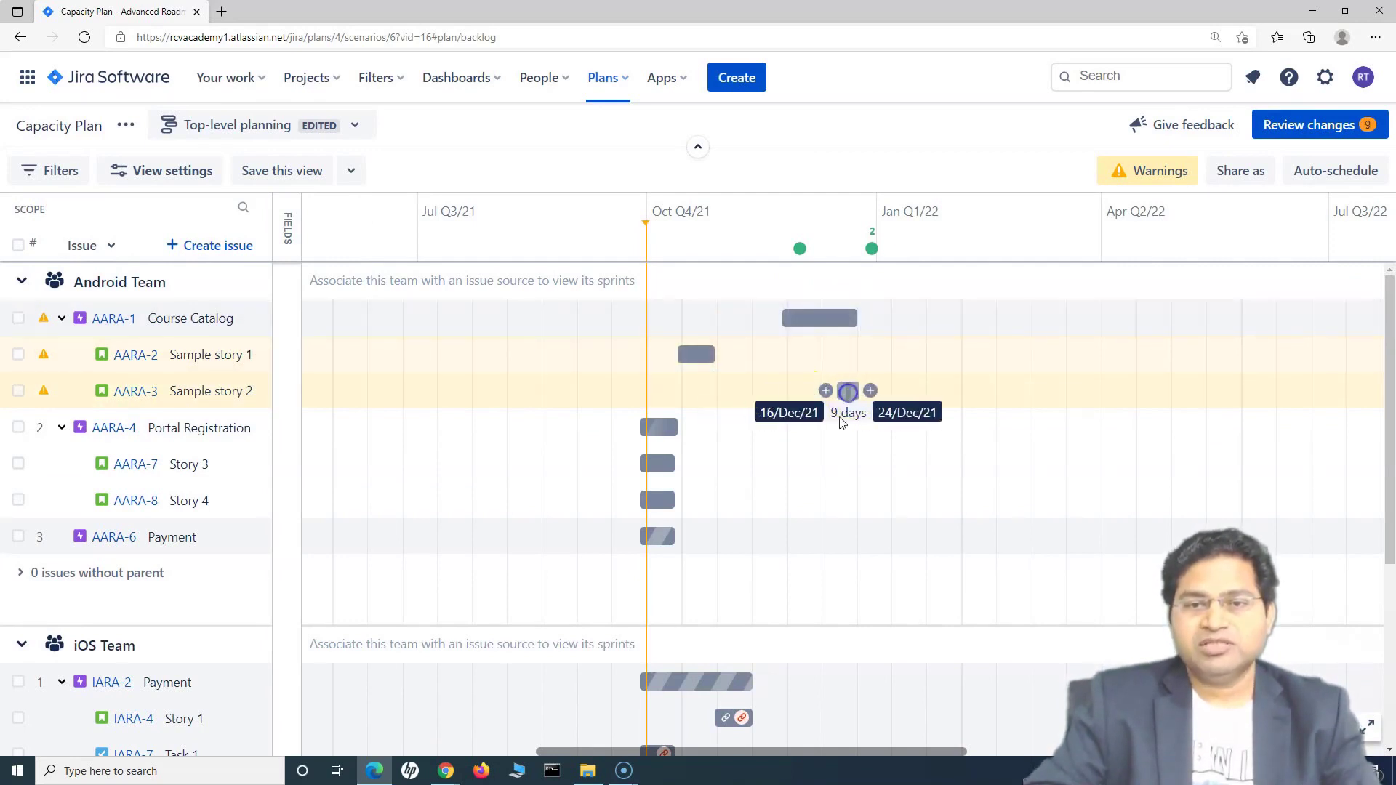
# Step: Keep colouring by Issue type and add a dark green colour rule for Story issues
pyautogui.click(171, 173)
pyautogui.click(282, 231)
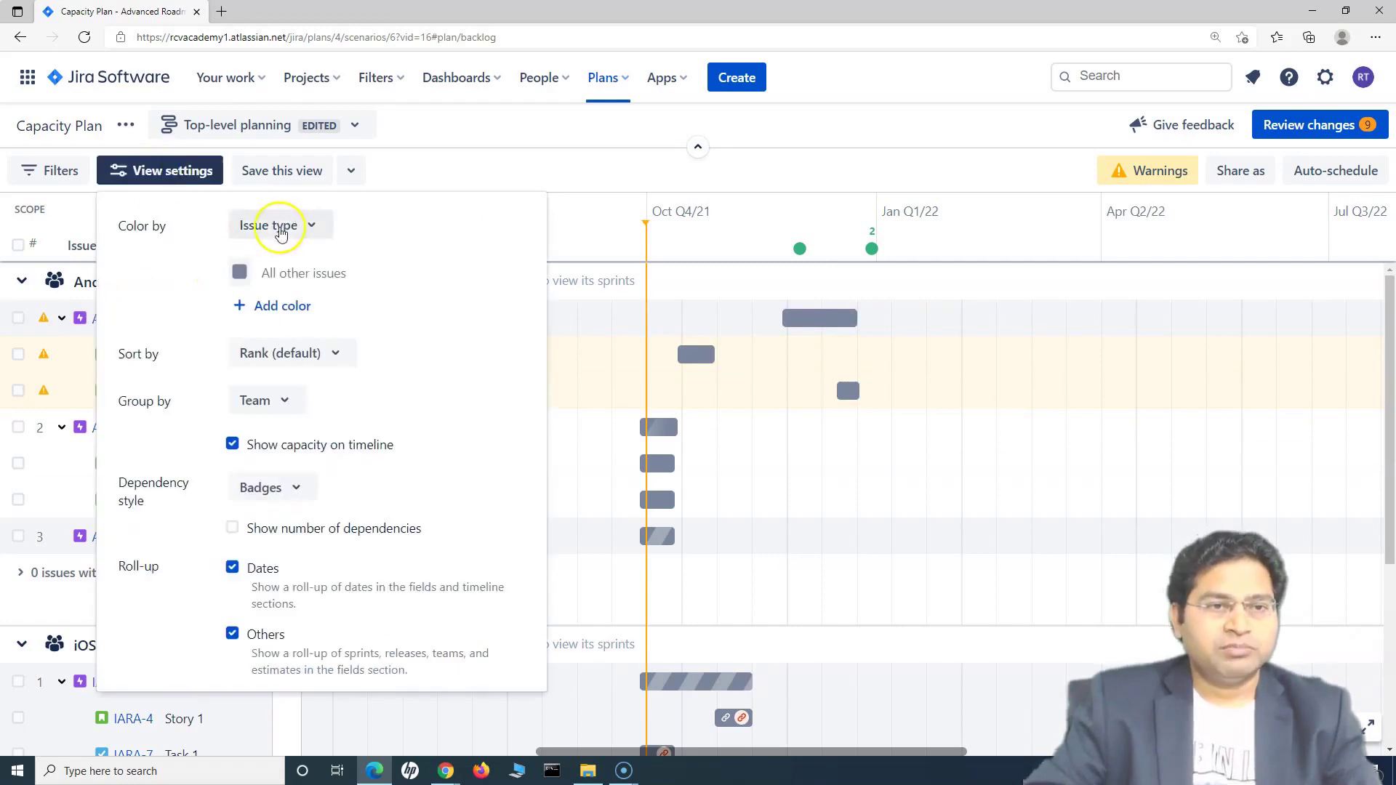
pyautogui.click(284, 321)
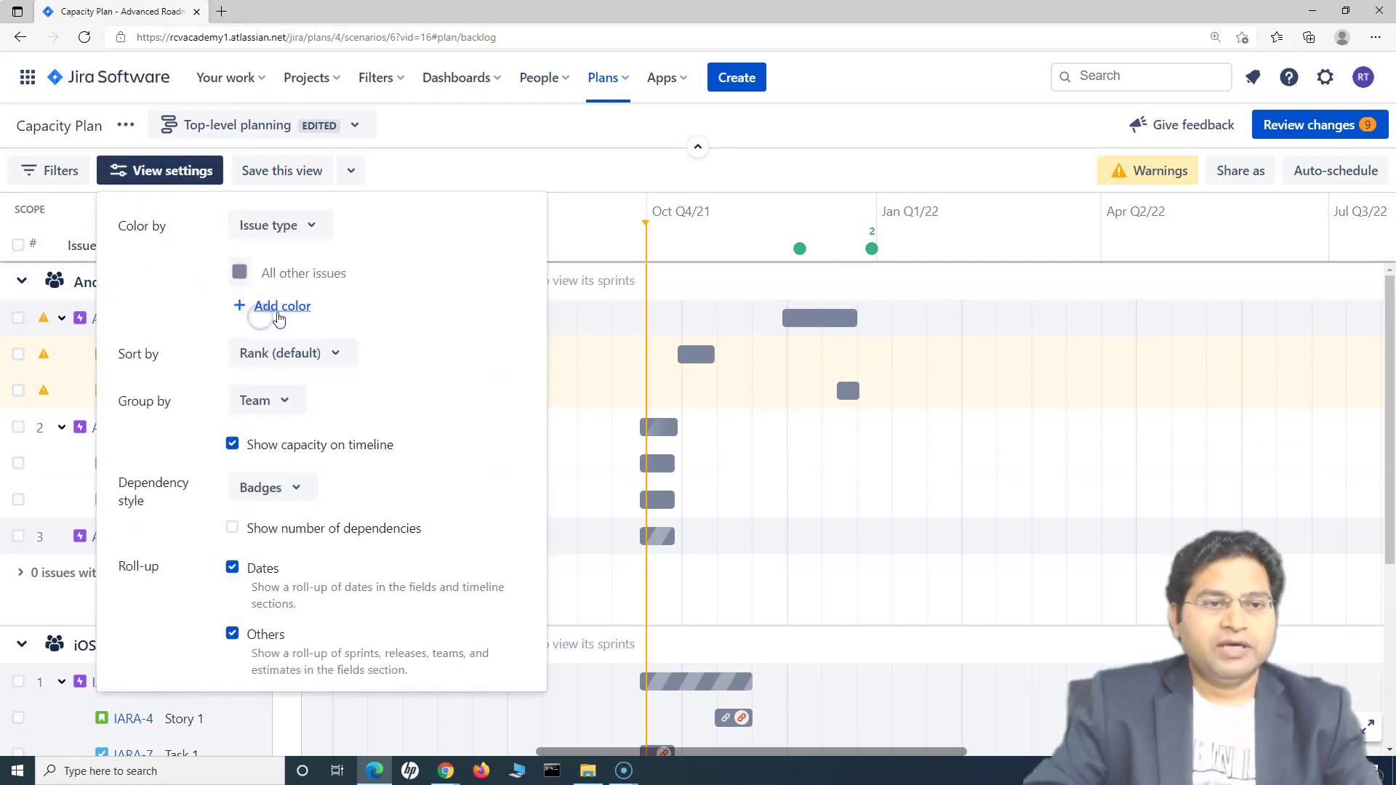
pyautogui.click(247, 306)
pyautogui.click(408, 292)
pyautogui.click(314, 310)
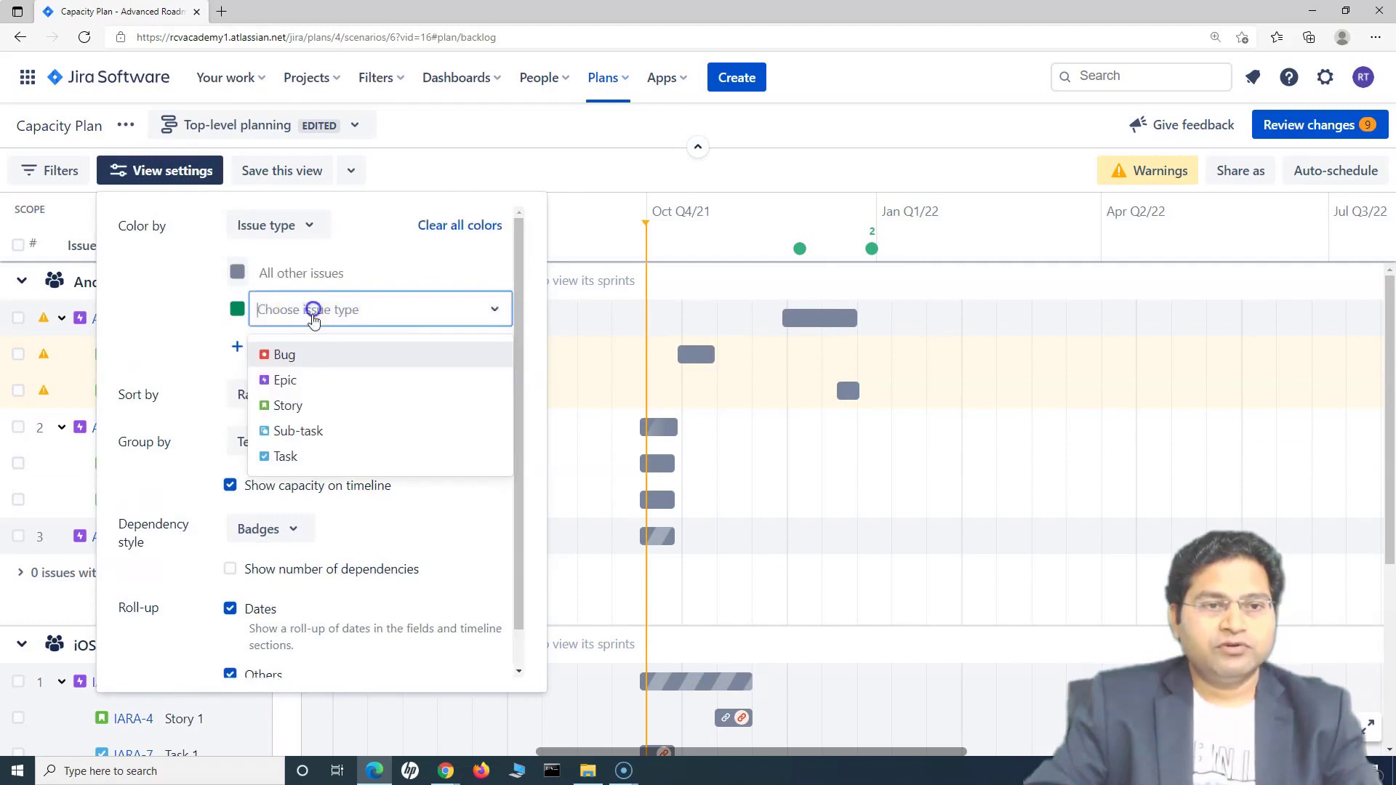
pyautogui.click(298, 406)
pyautogui.click(395, 240)
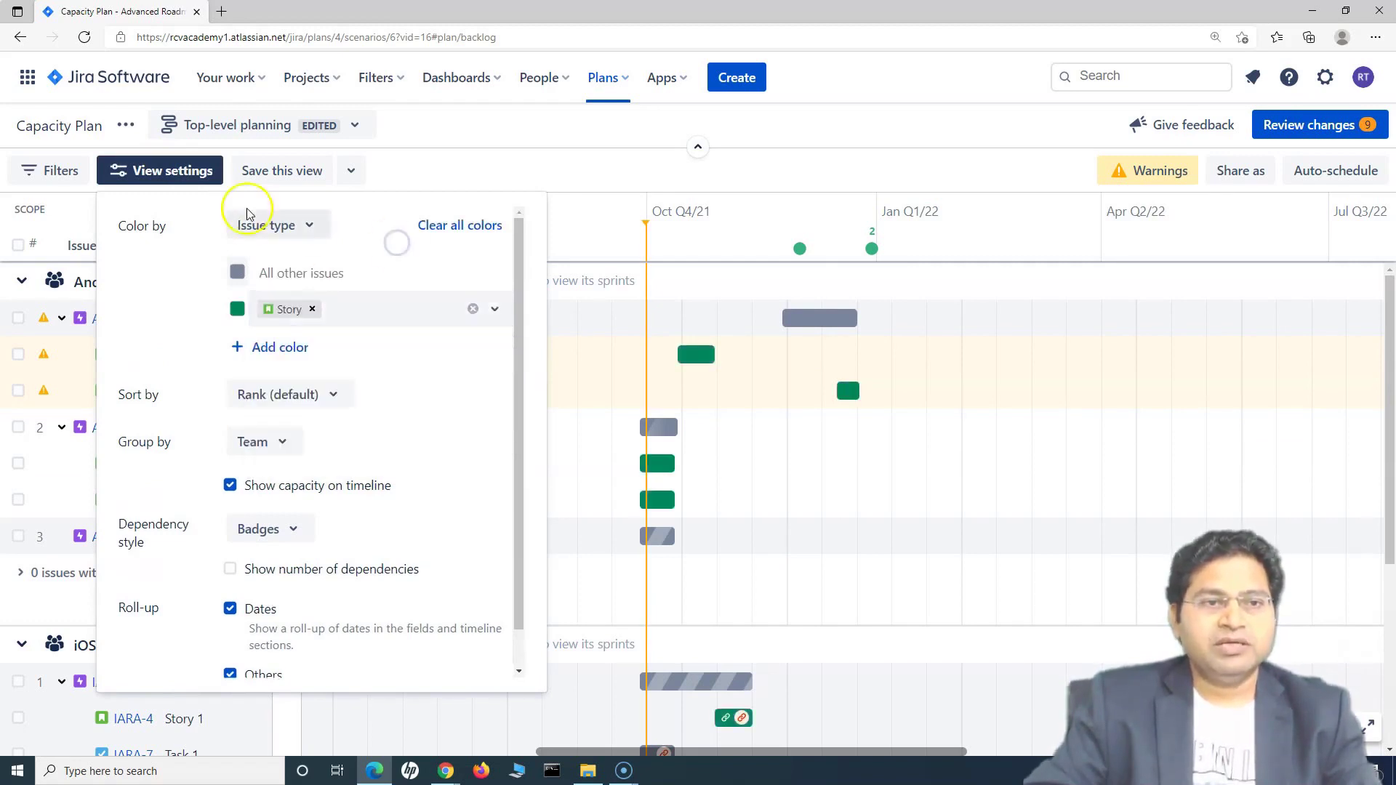
pyautogui.click(484, 153)
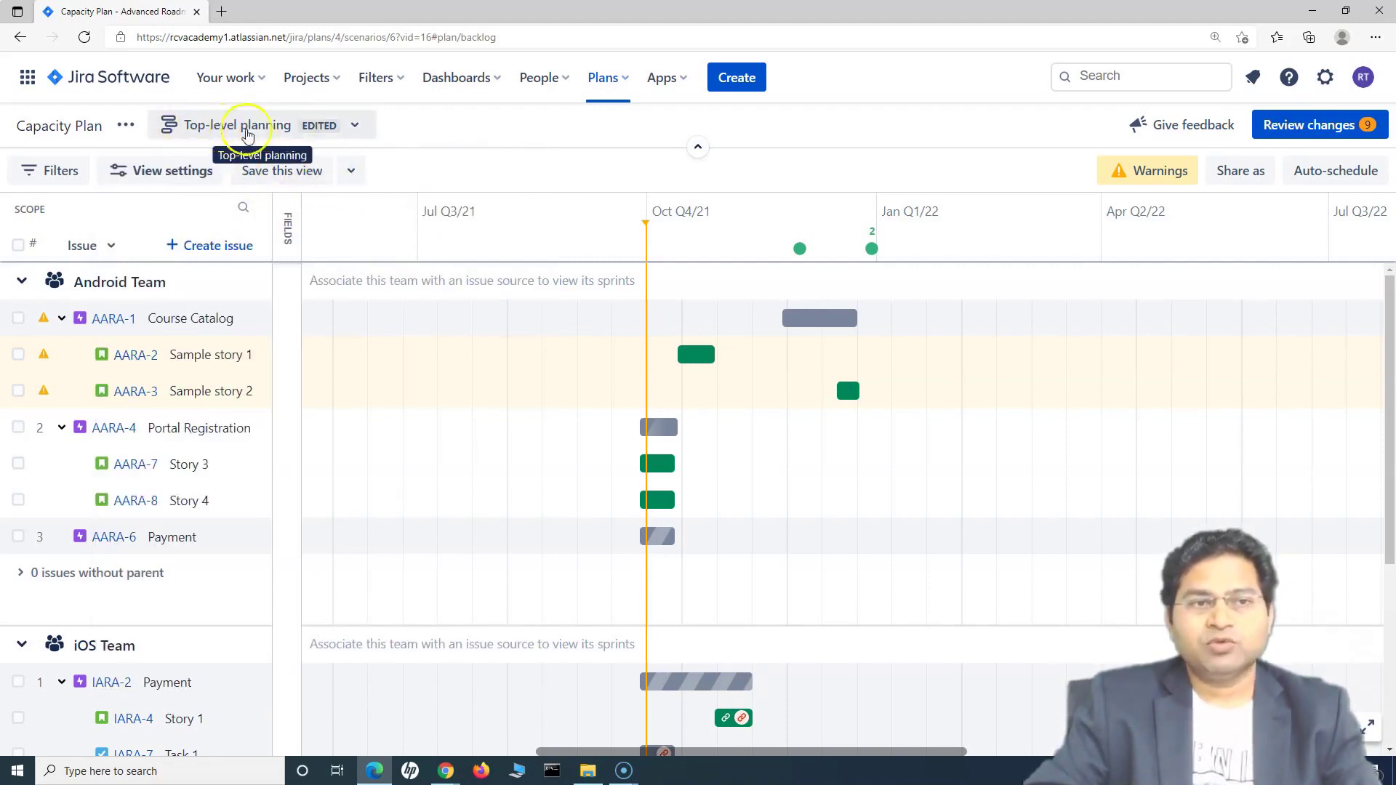
# Step: Save the current roadmap setup as a new view titled 'Color coded'
pyautogui.click(357, 177)
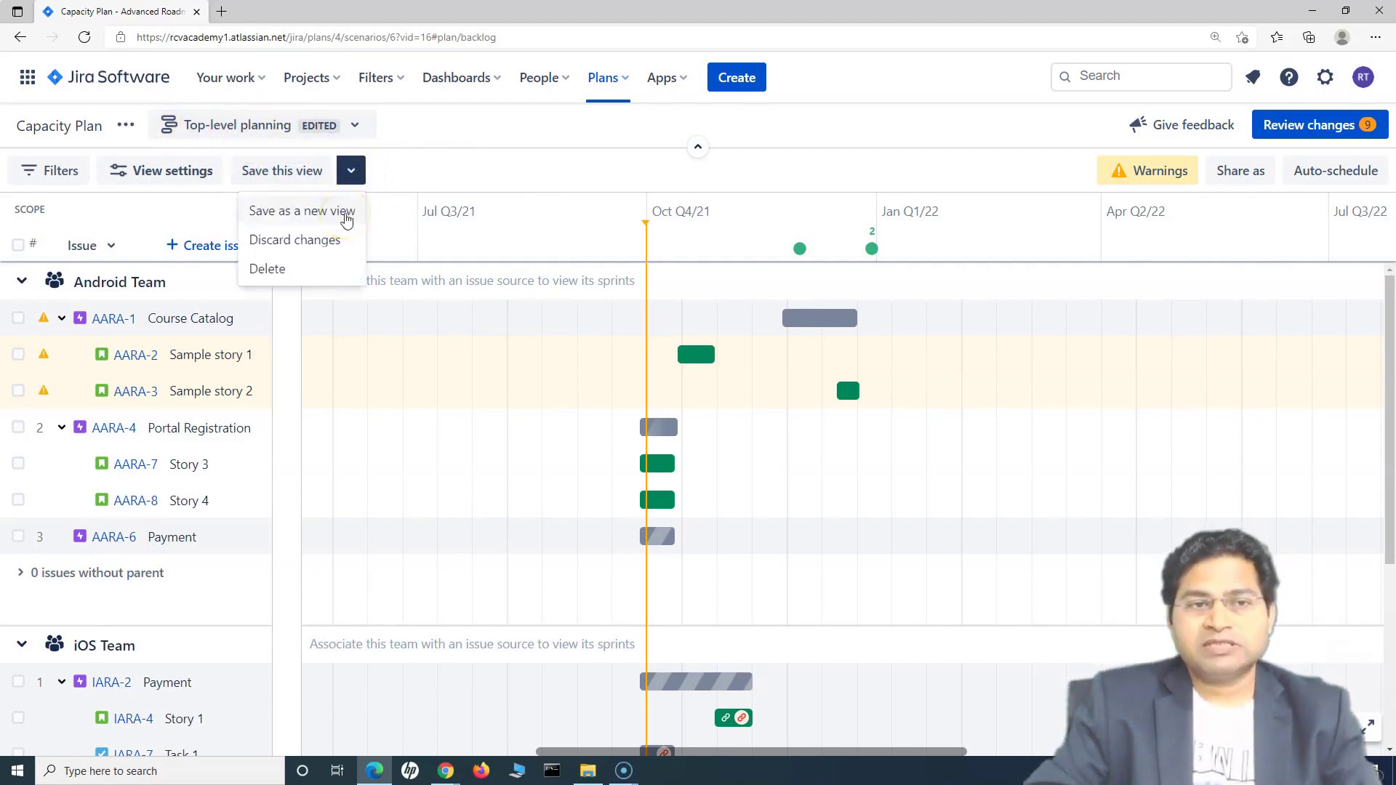
pyautogui.click(346, 218)
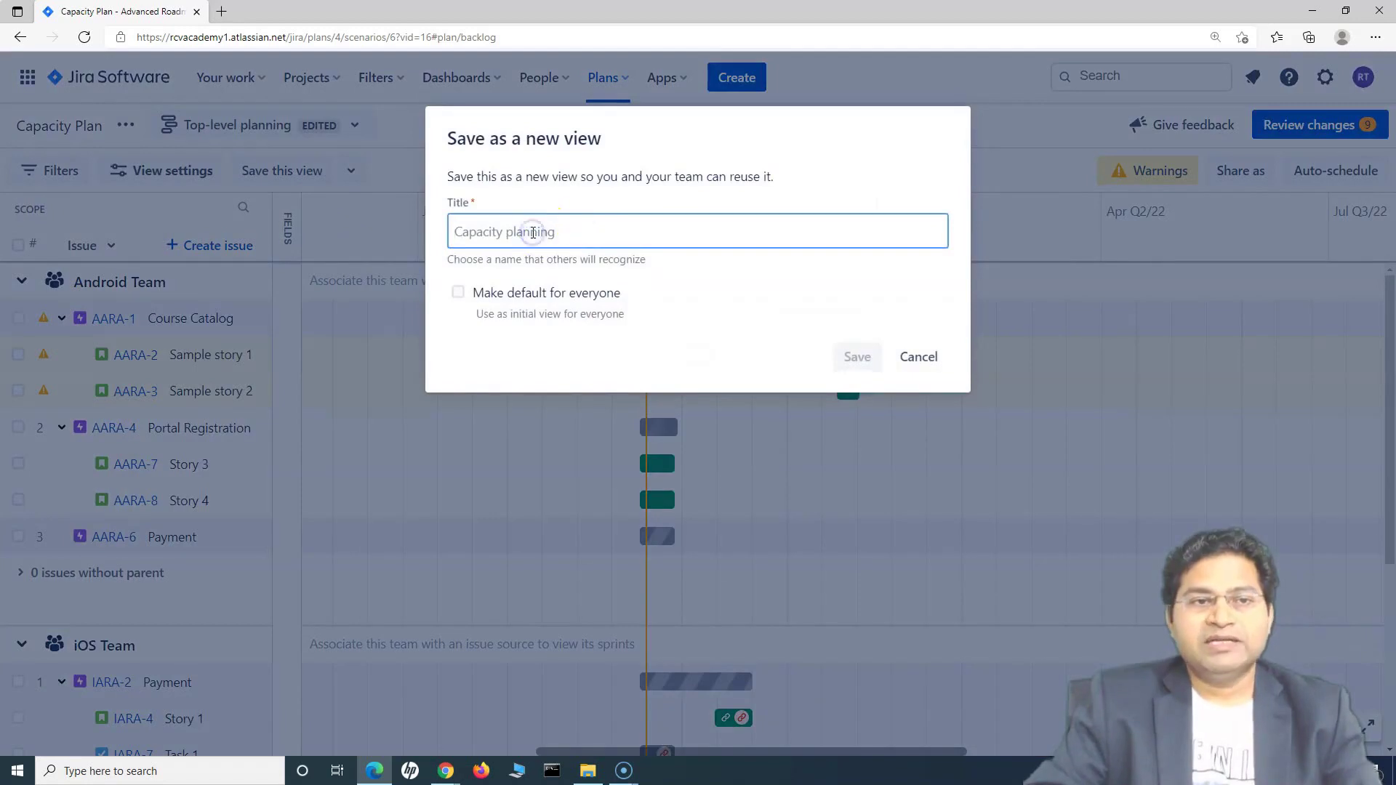
pyautogui.write('Color coded')
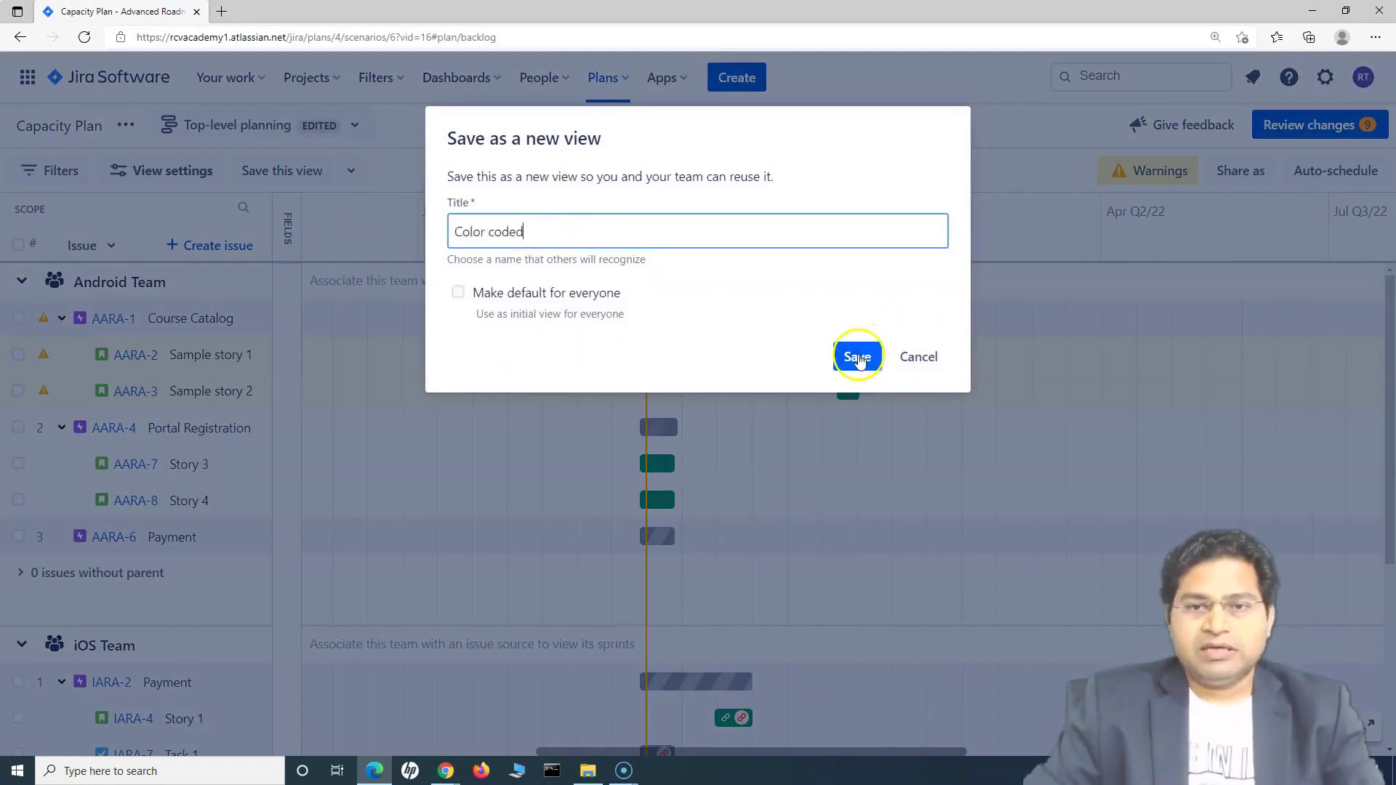
pyautogui.click(858, 357)
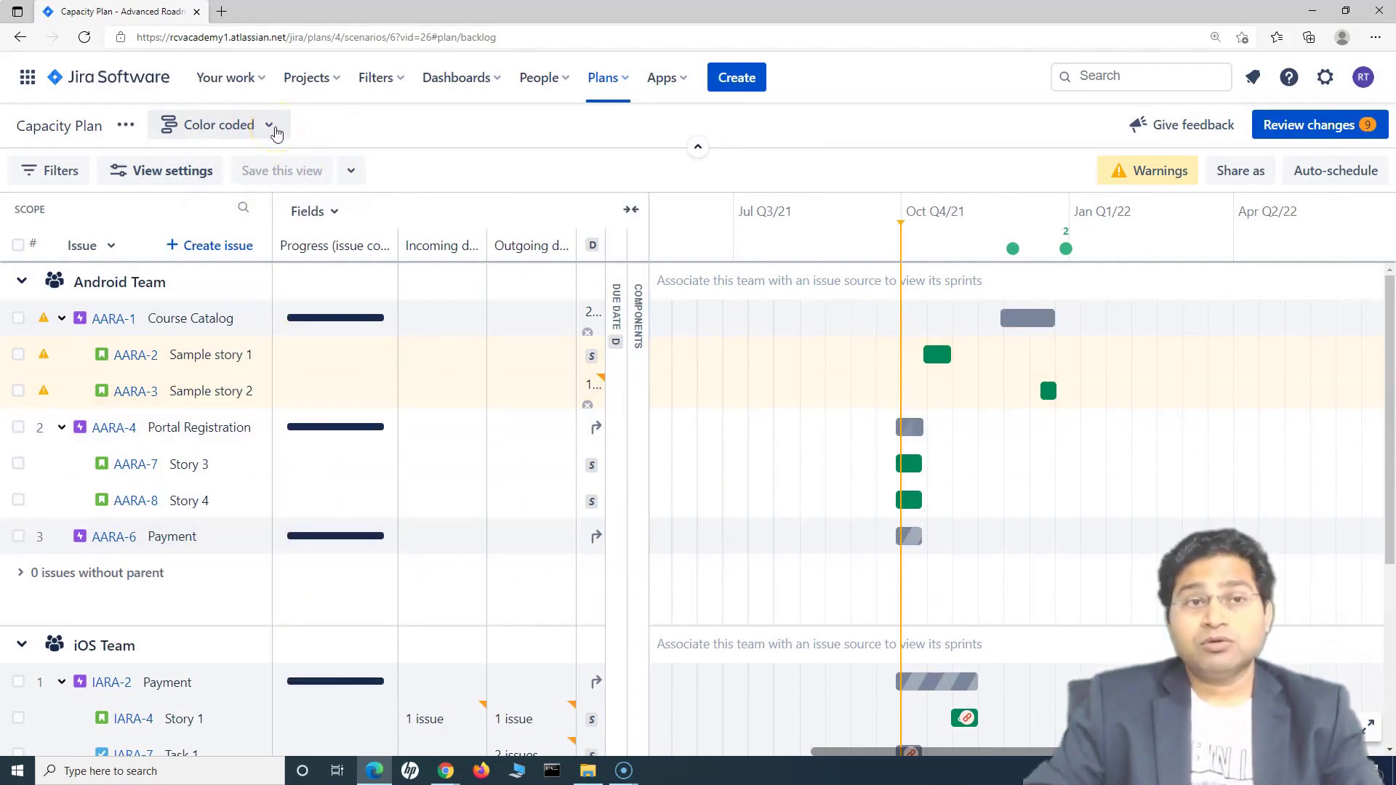
pyautogui.click(276, 134)
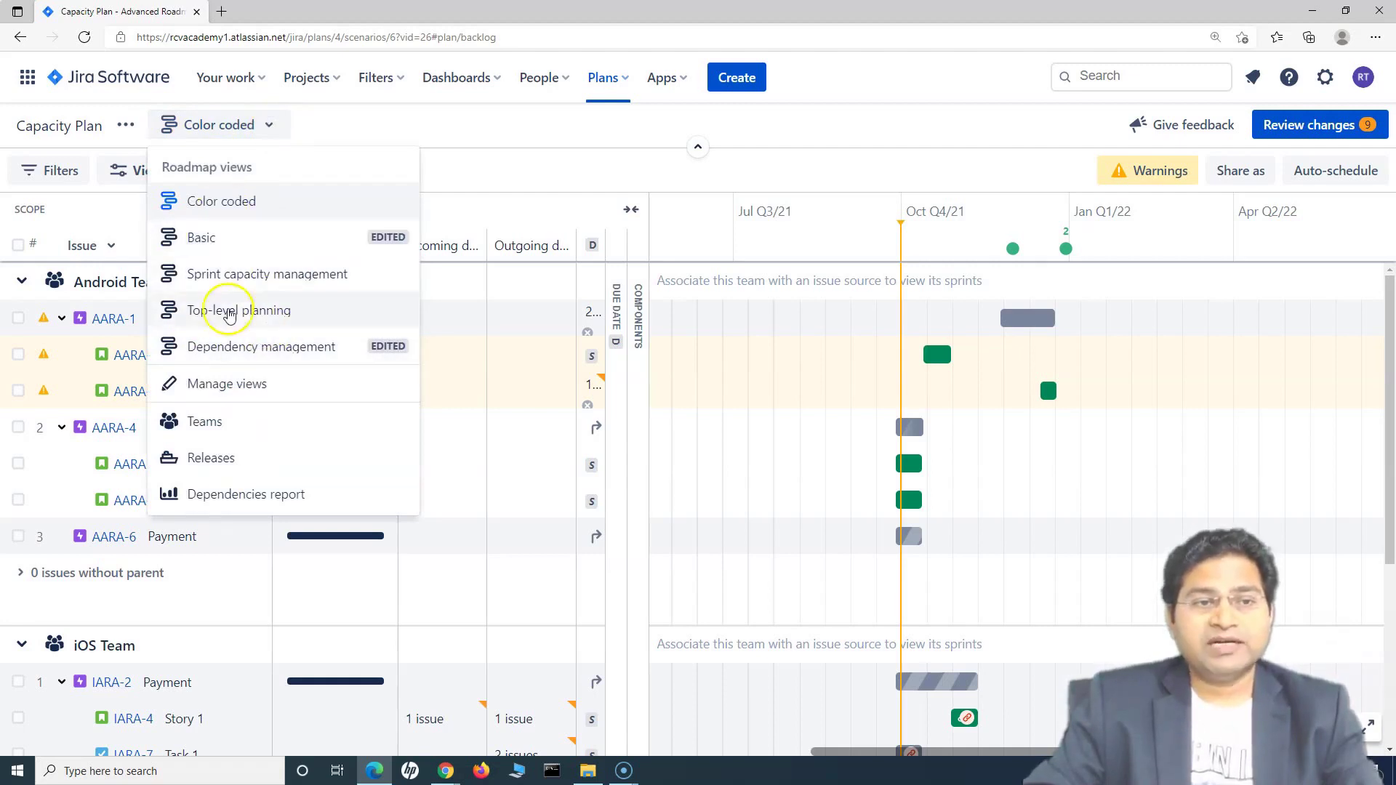
pyautogui.click(245, 385)
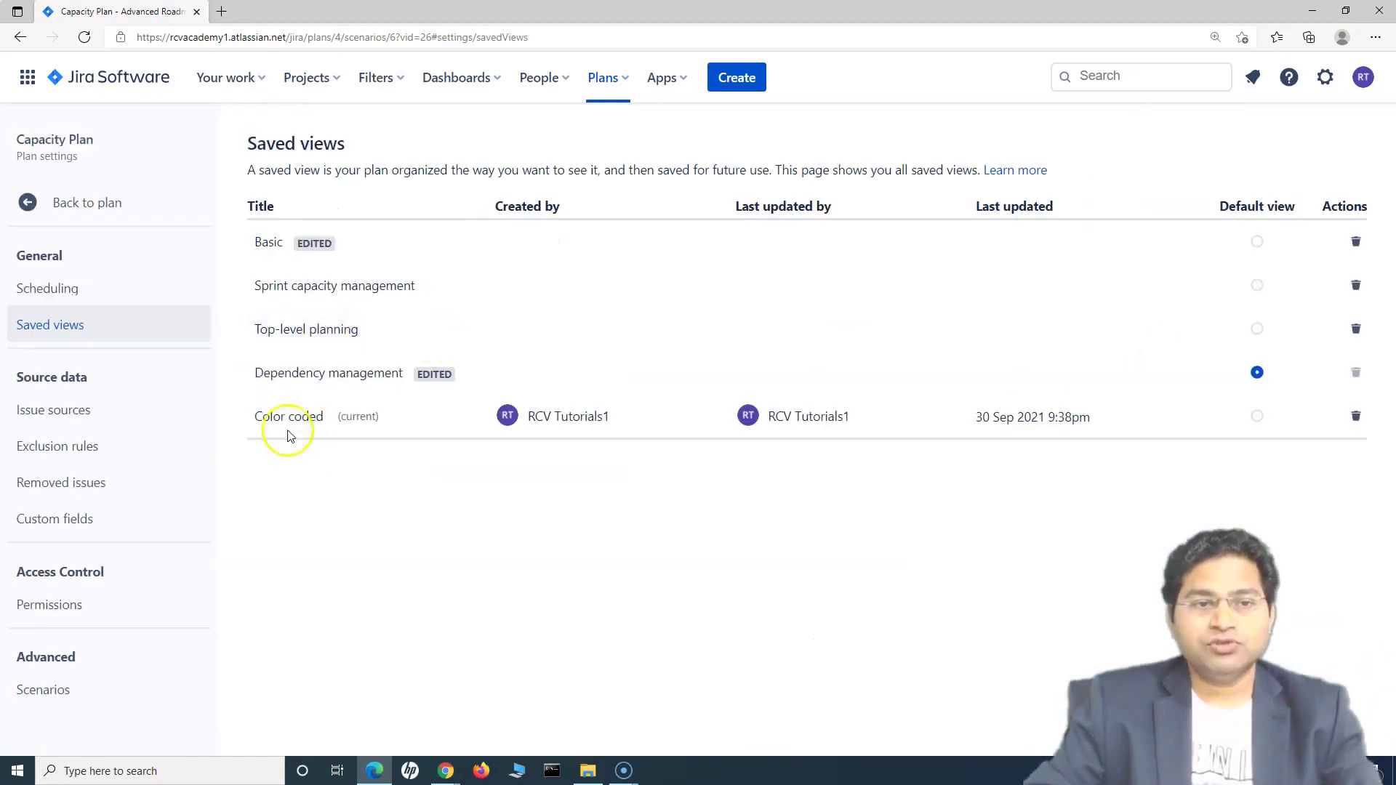
pyautogui.moveTo(253, 417); pyautogui.dragTo(333, 418)
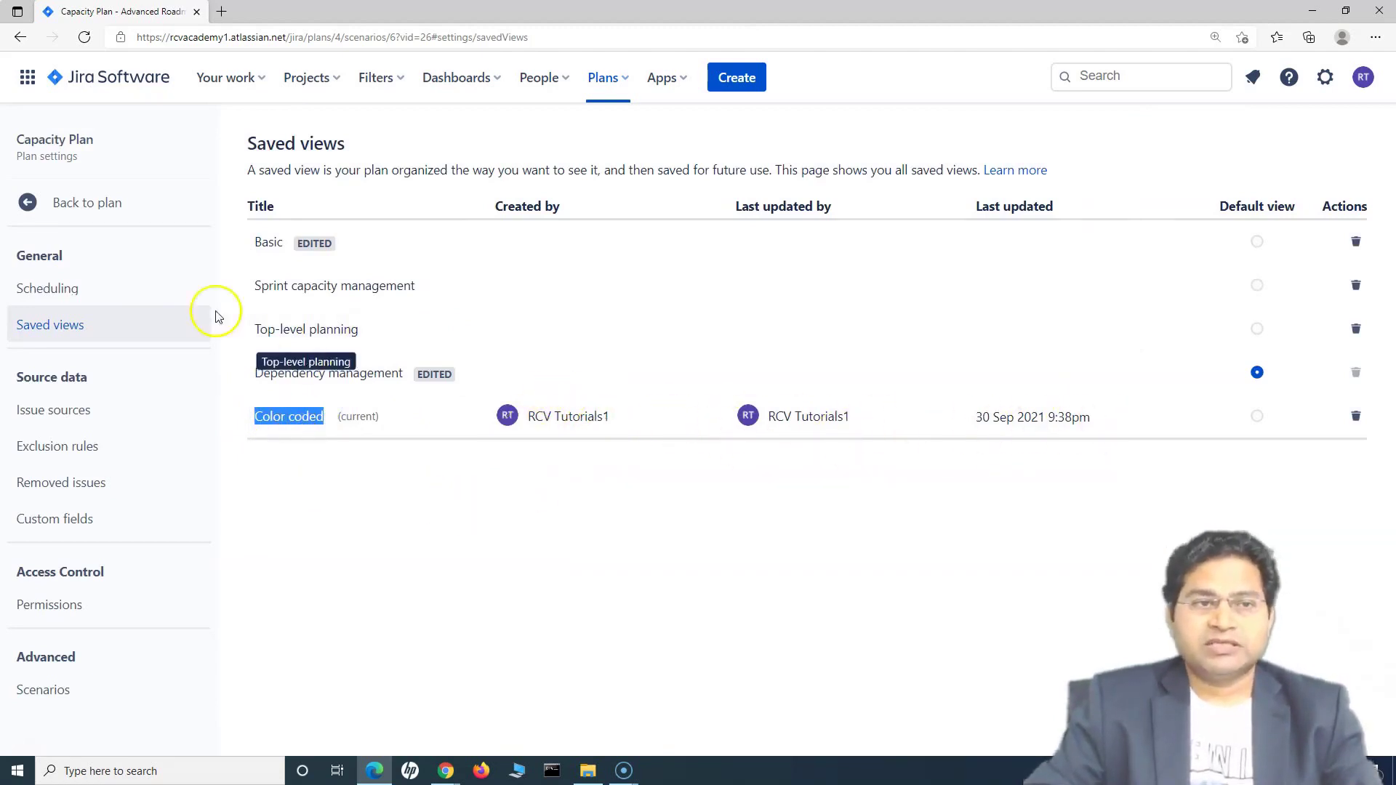
pyautogui.click(69, 197)
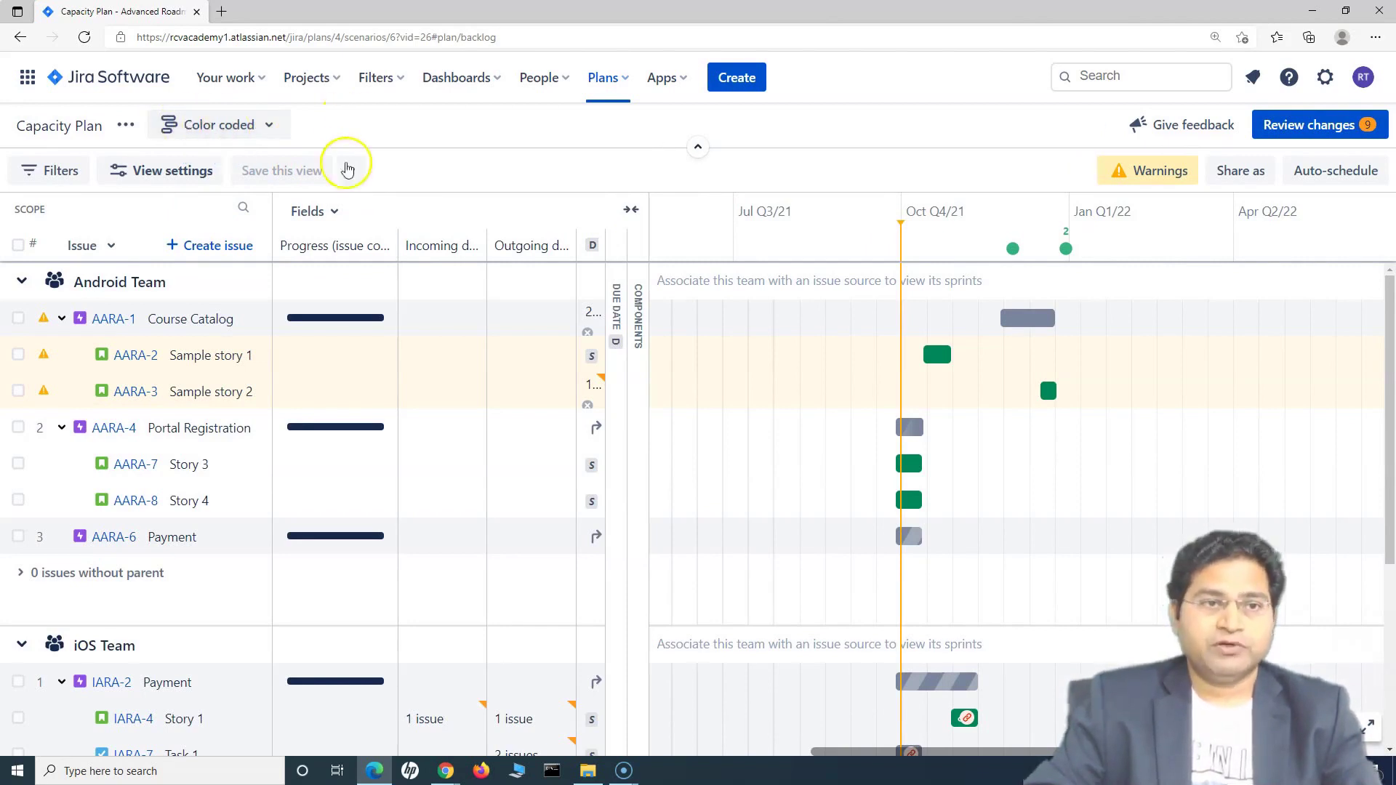
pyautogui.click(352, 170)
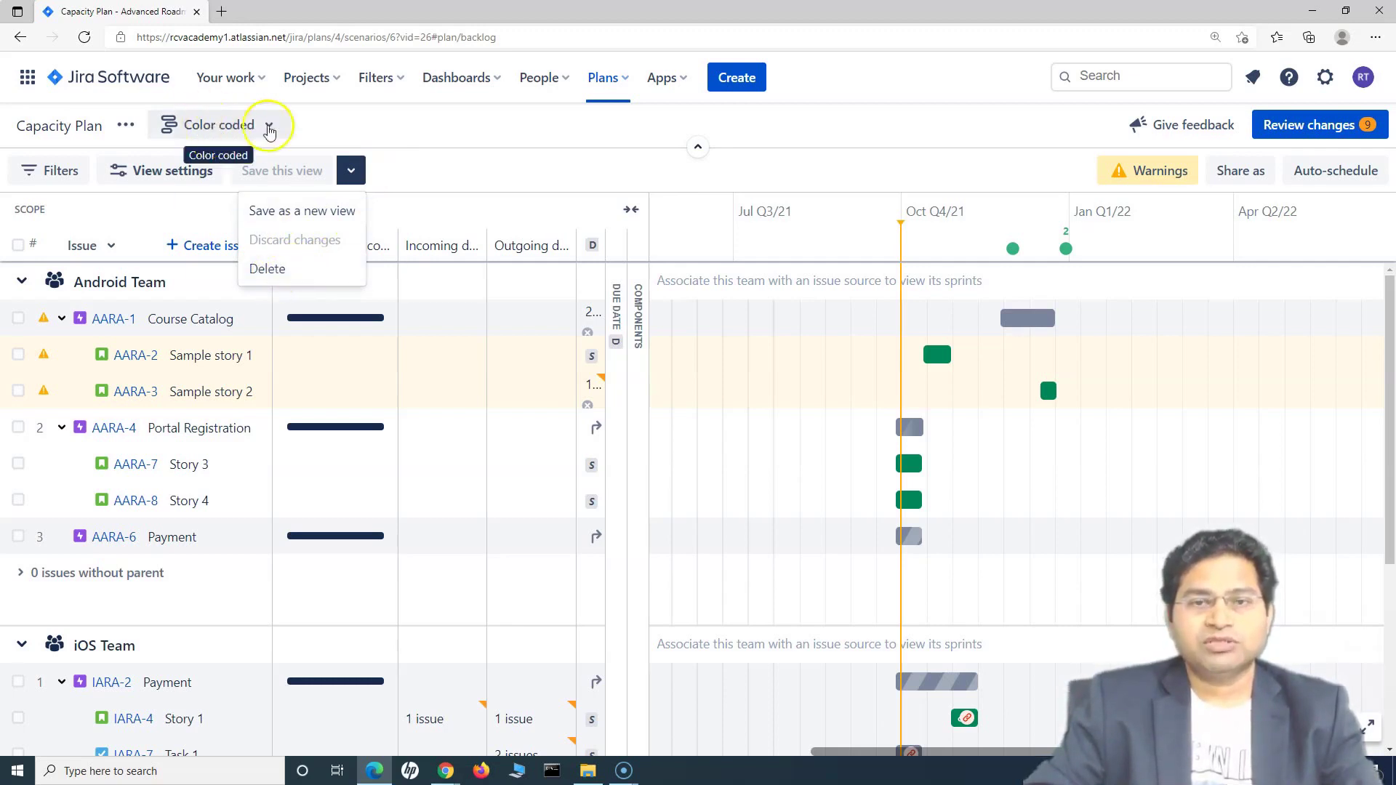
pyautogui.click(430, 138)
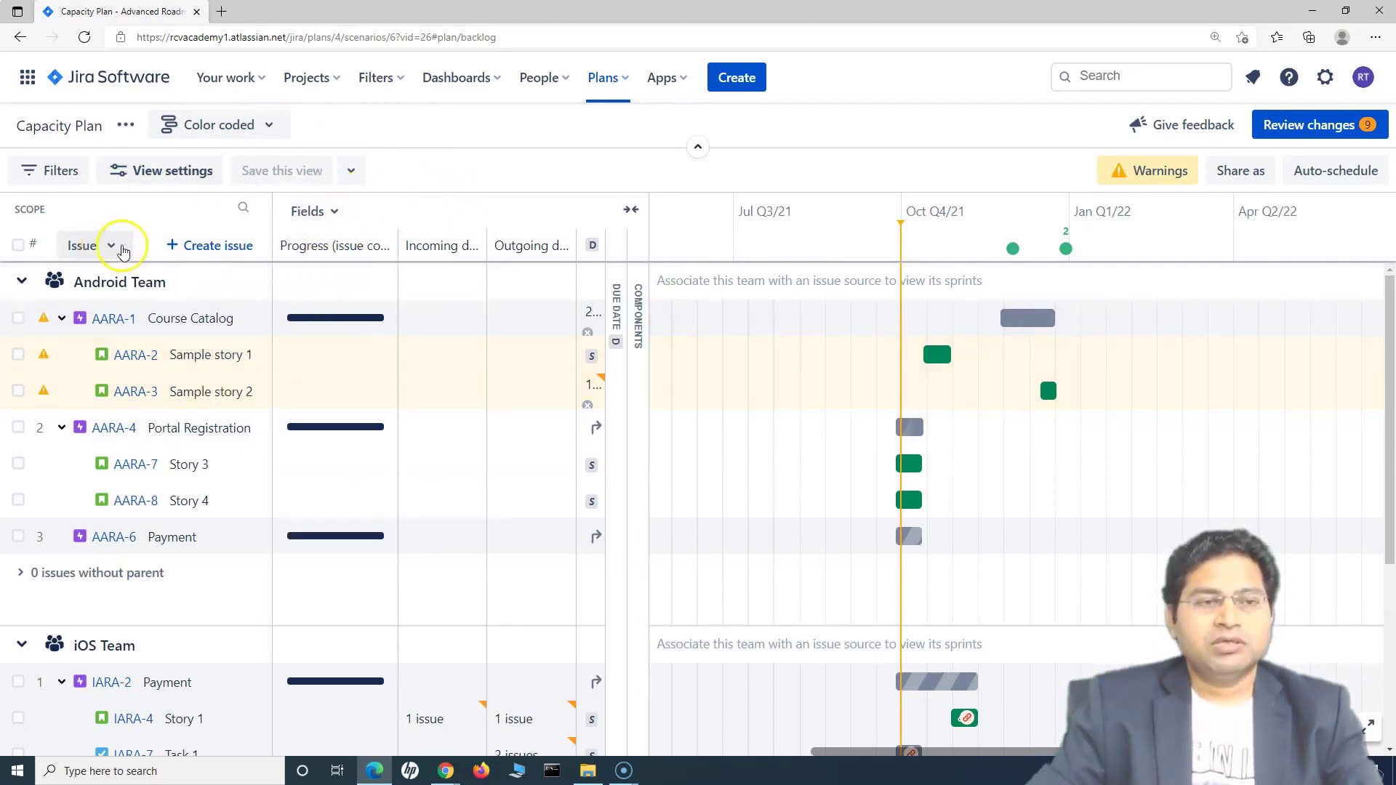
pyautogui.click(115, 247)
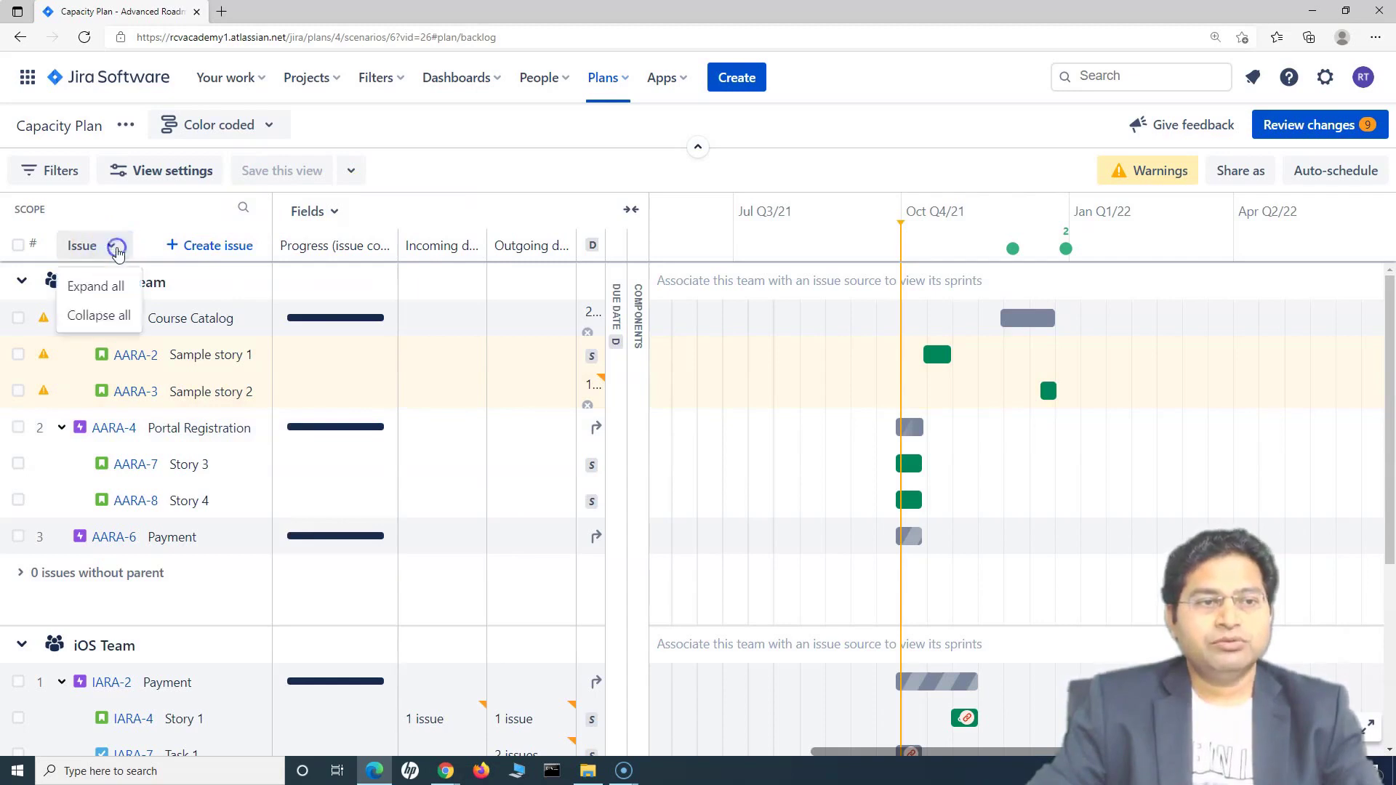
pyautogui.click(137, 214)
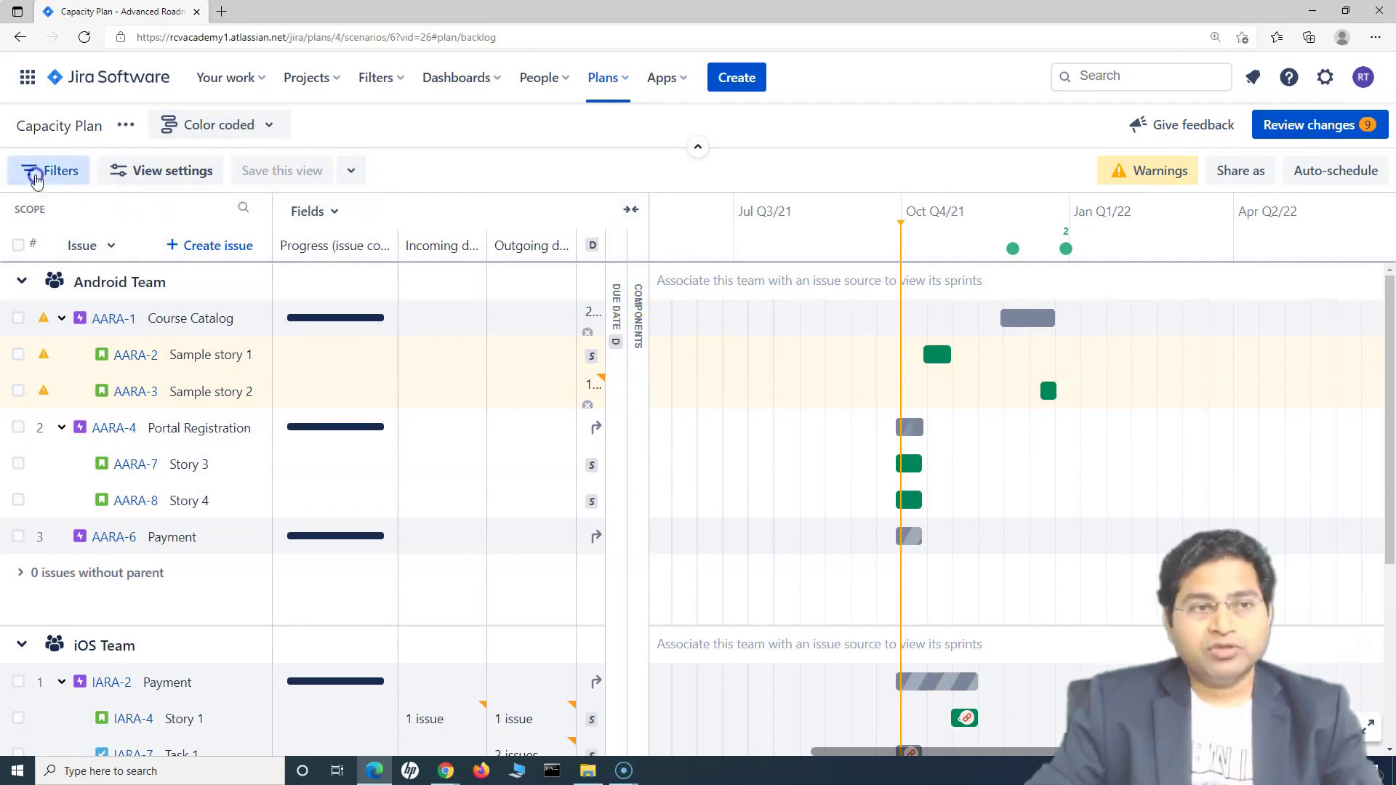
# Step: Open and close the roadmap filters, then collapse the Fields columns to widen the timeline
pyautogui.click(32, 173)
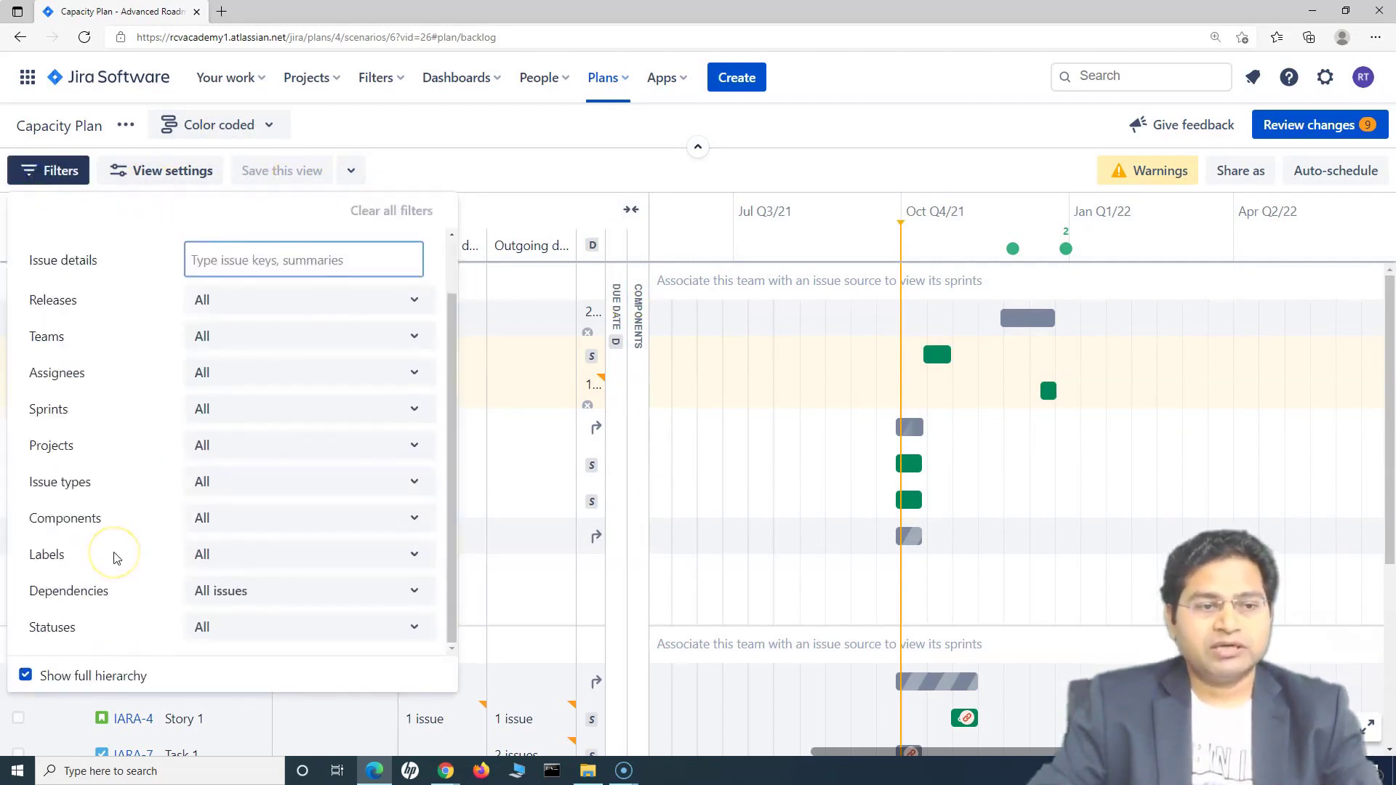
pyautogui.click(555, 178)
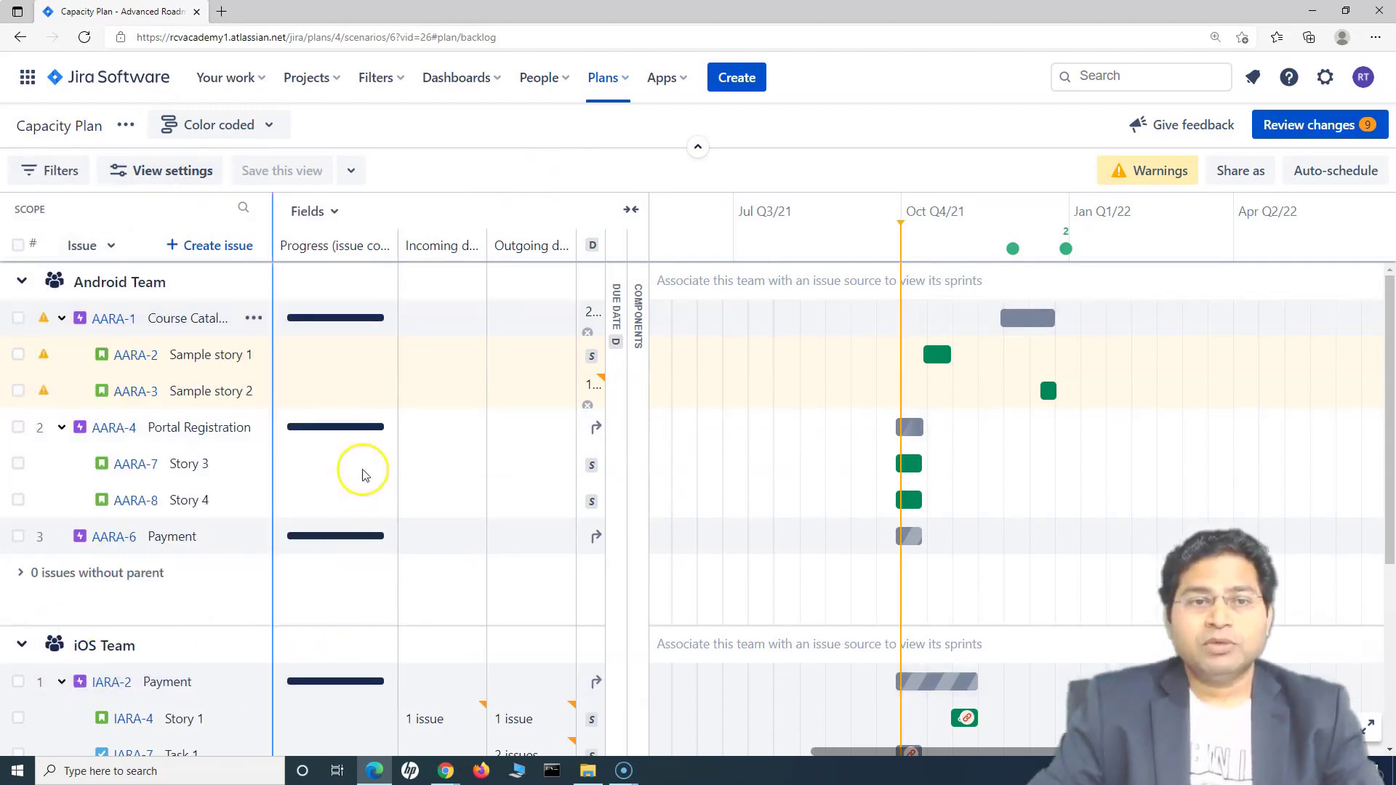
pyautogui.click(634, 216)
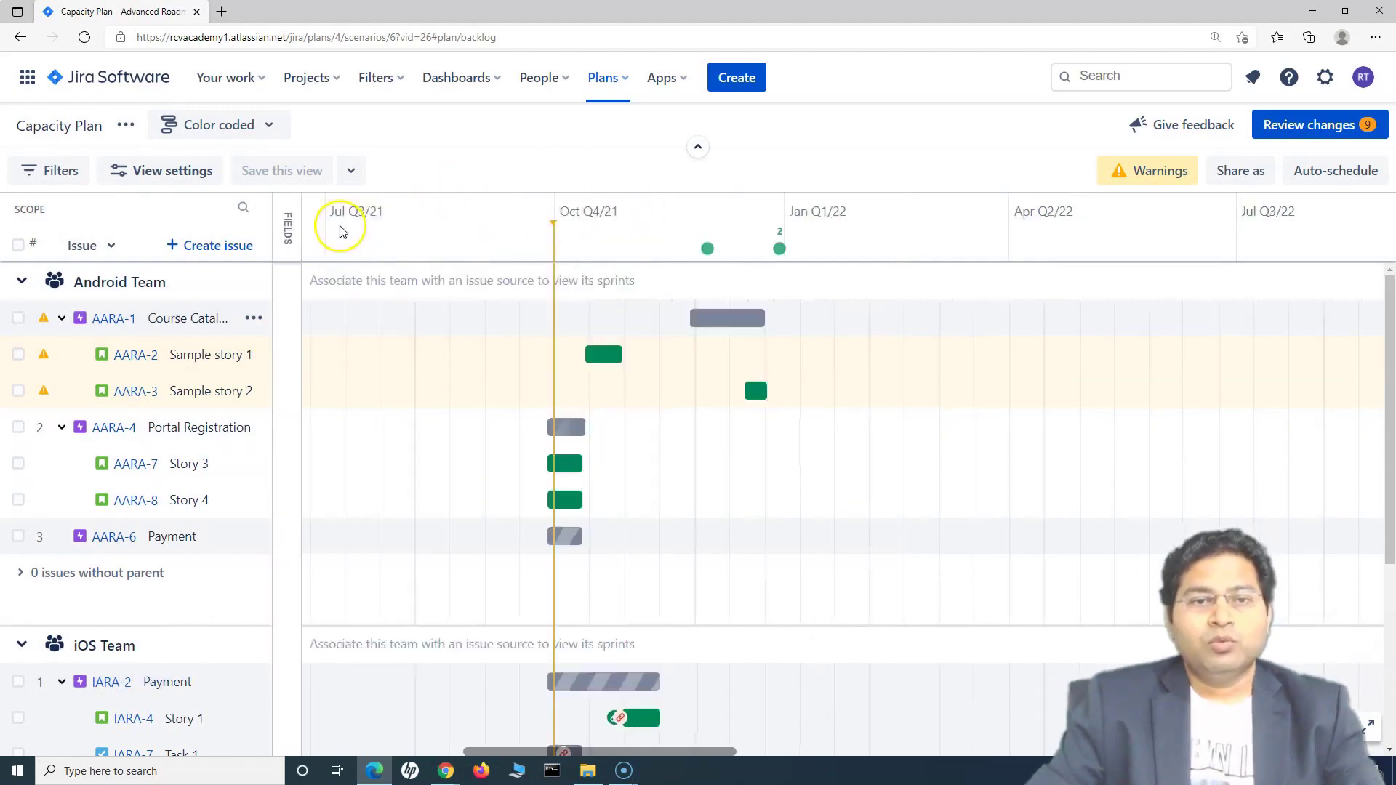